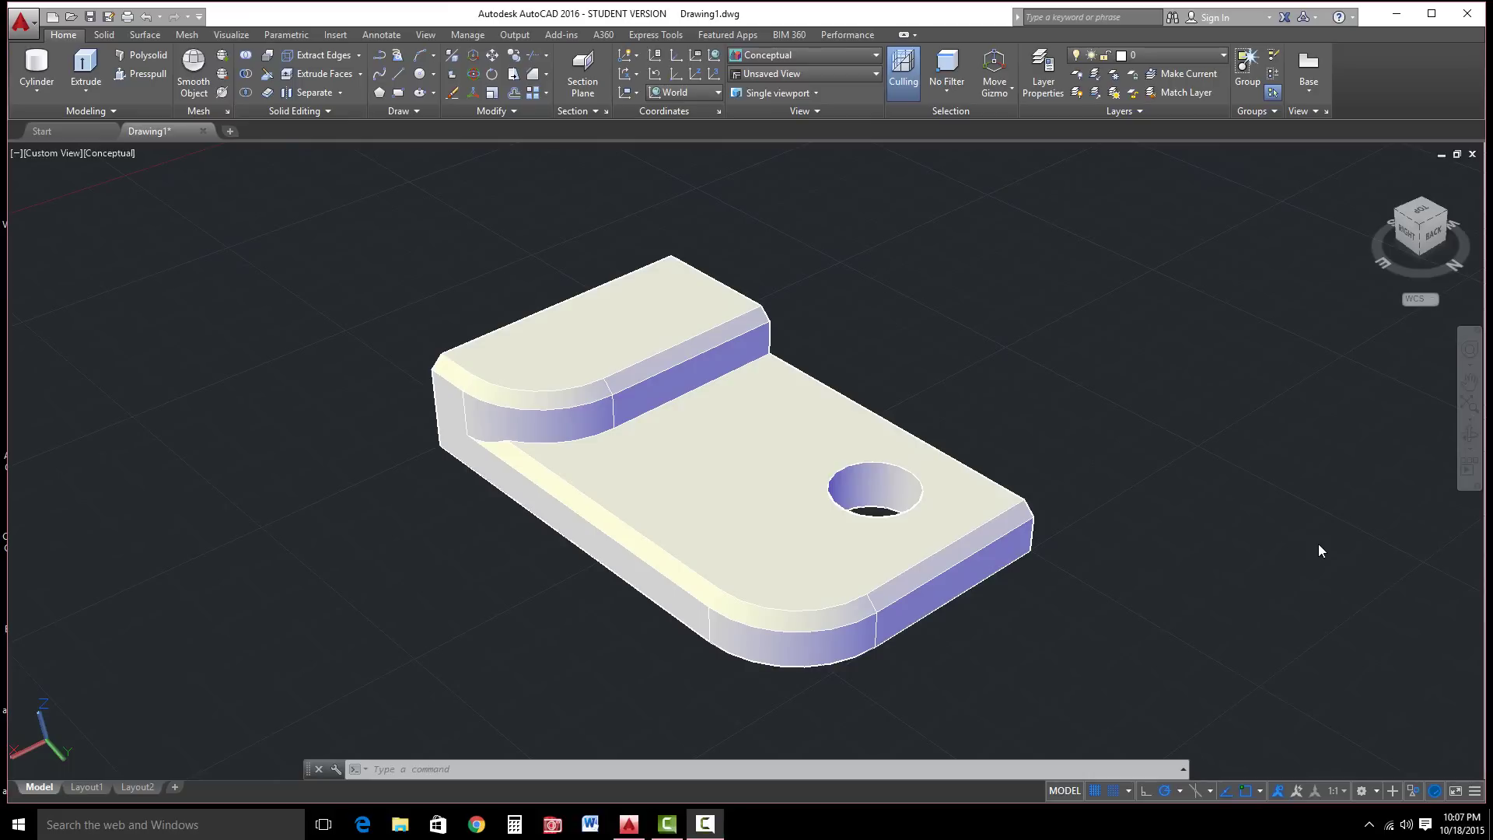
Start a new blank drawing, Drawing3, from the acad template.
click(1377, 793)
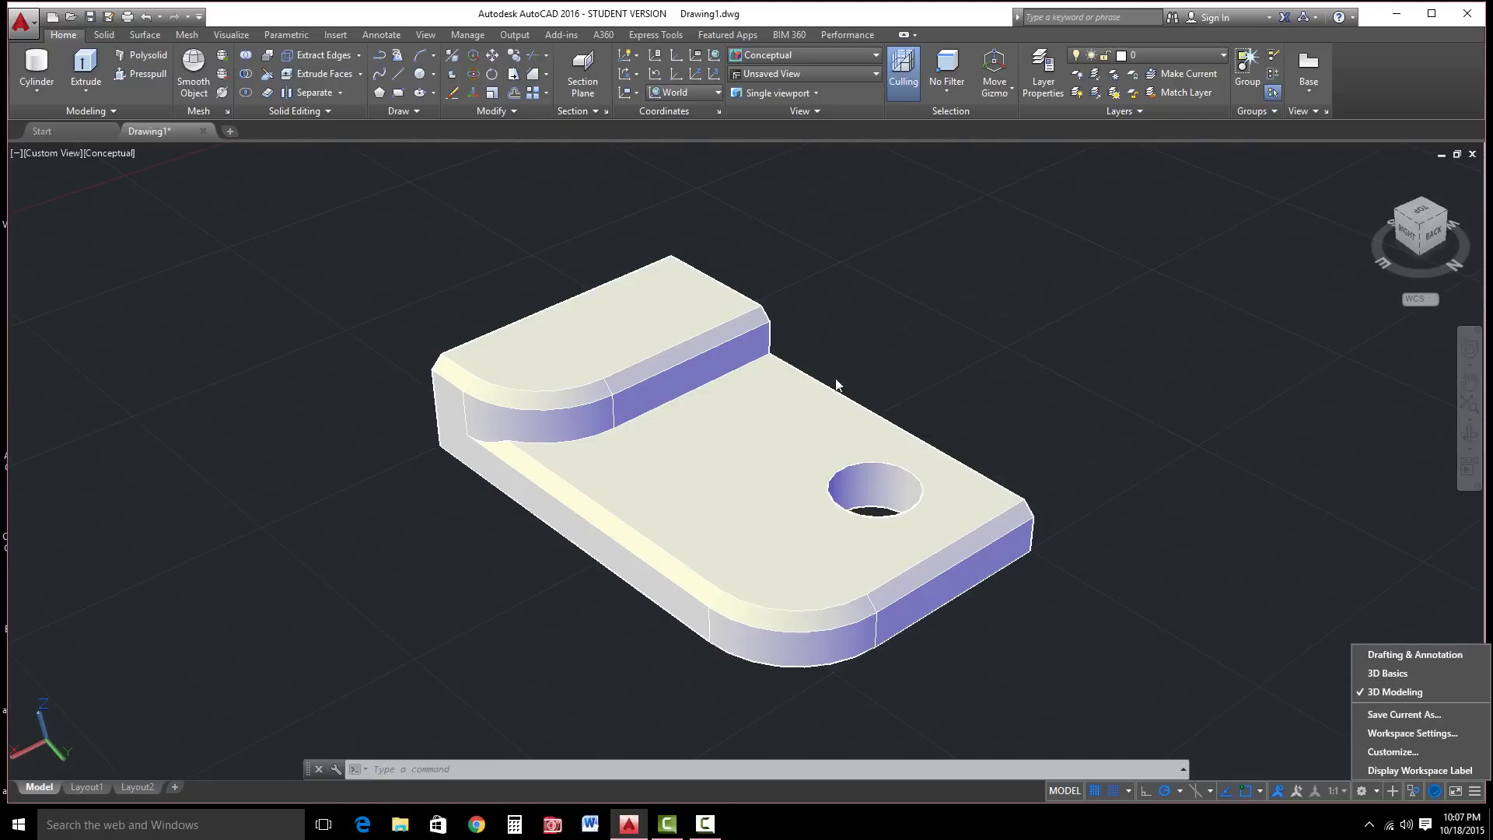
click(53, 28)
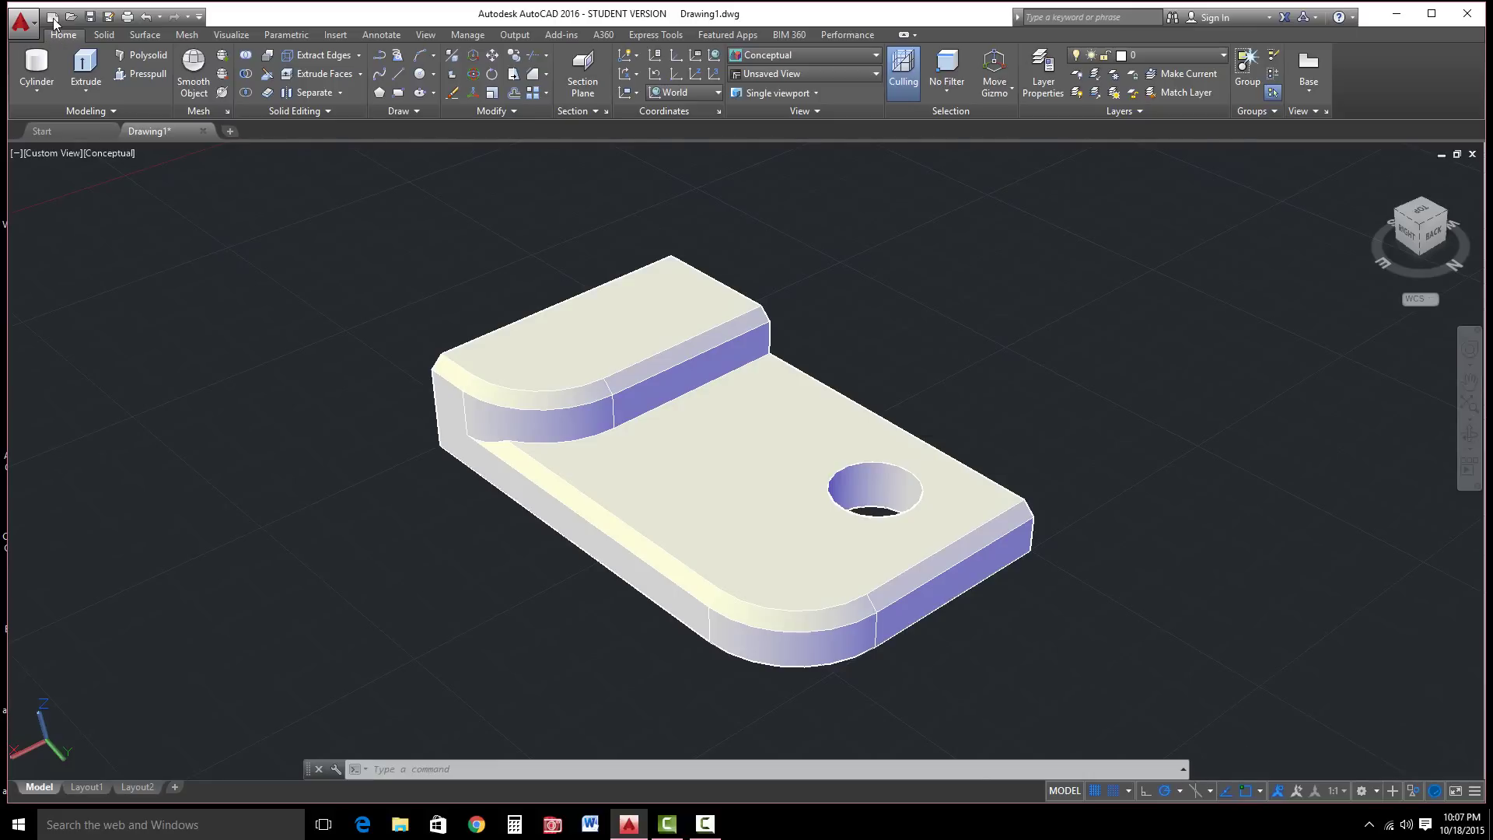
click(52, 16)
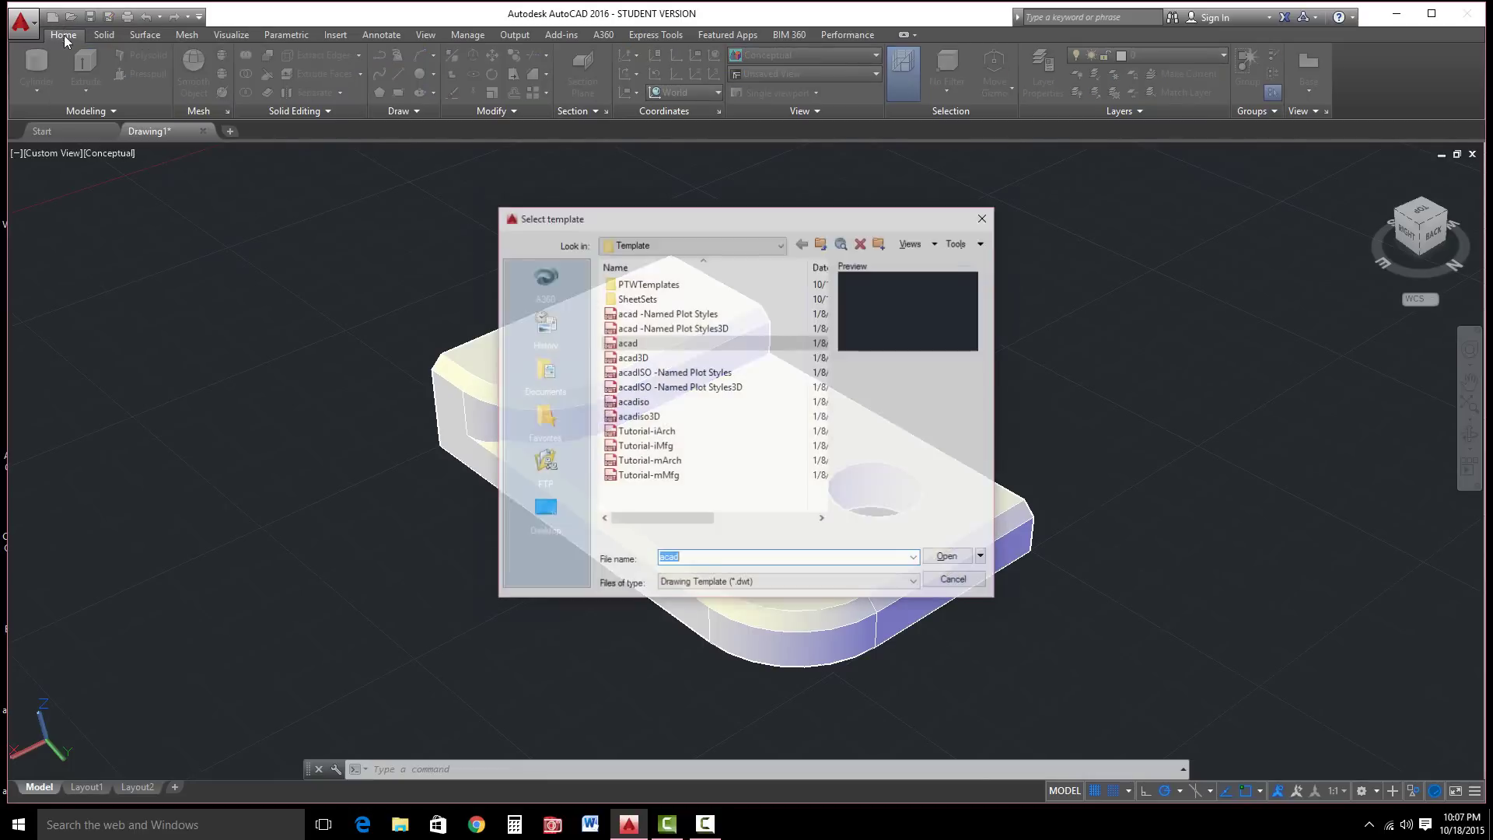
double_click(633, 344)
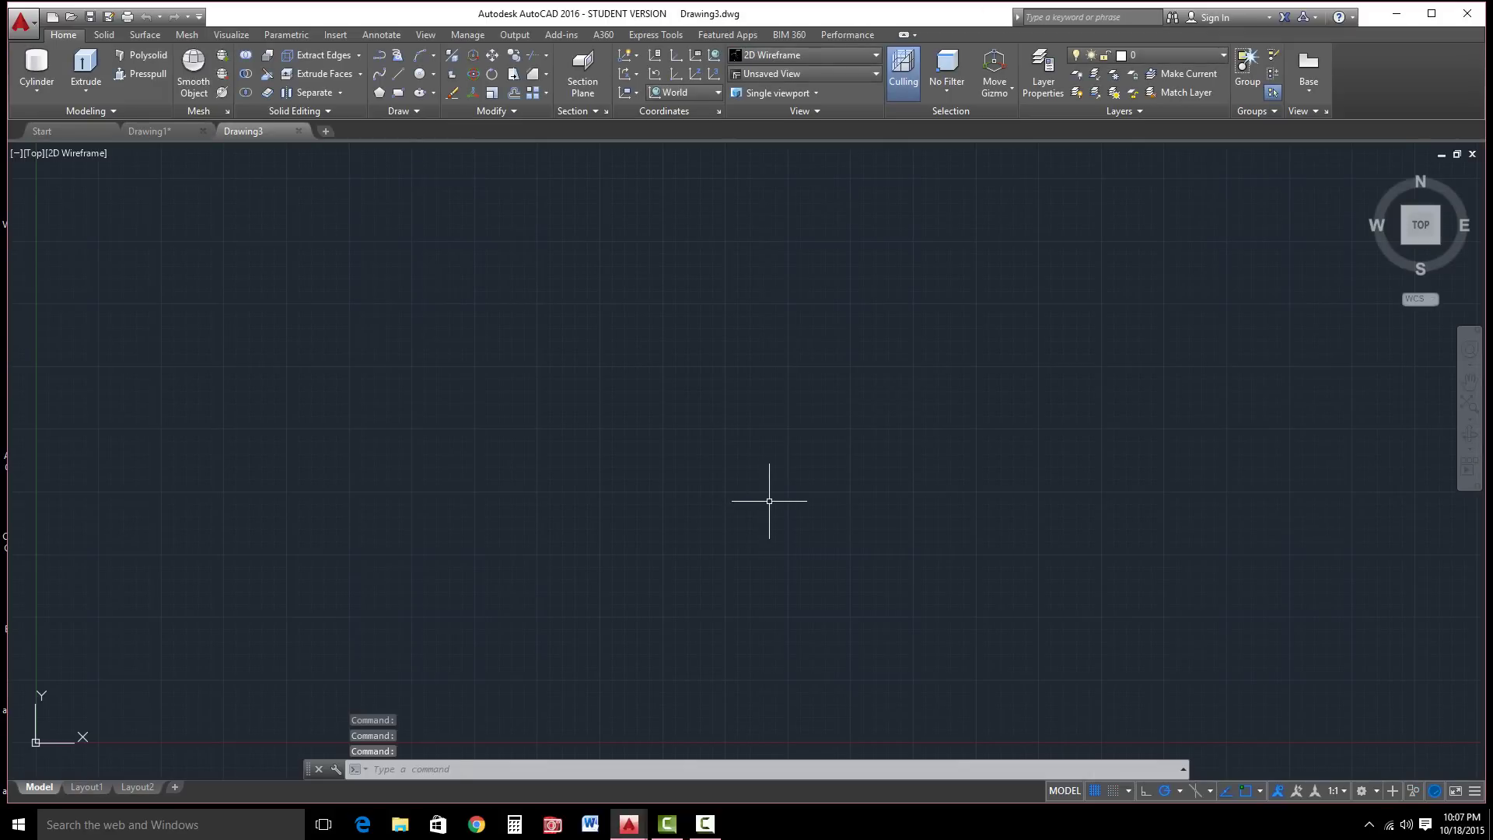
With grid snap on, draw a tall rectangle from two opposite corners near the canvas centre.
click(1113, 789)
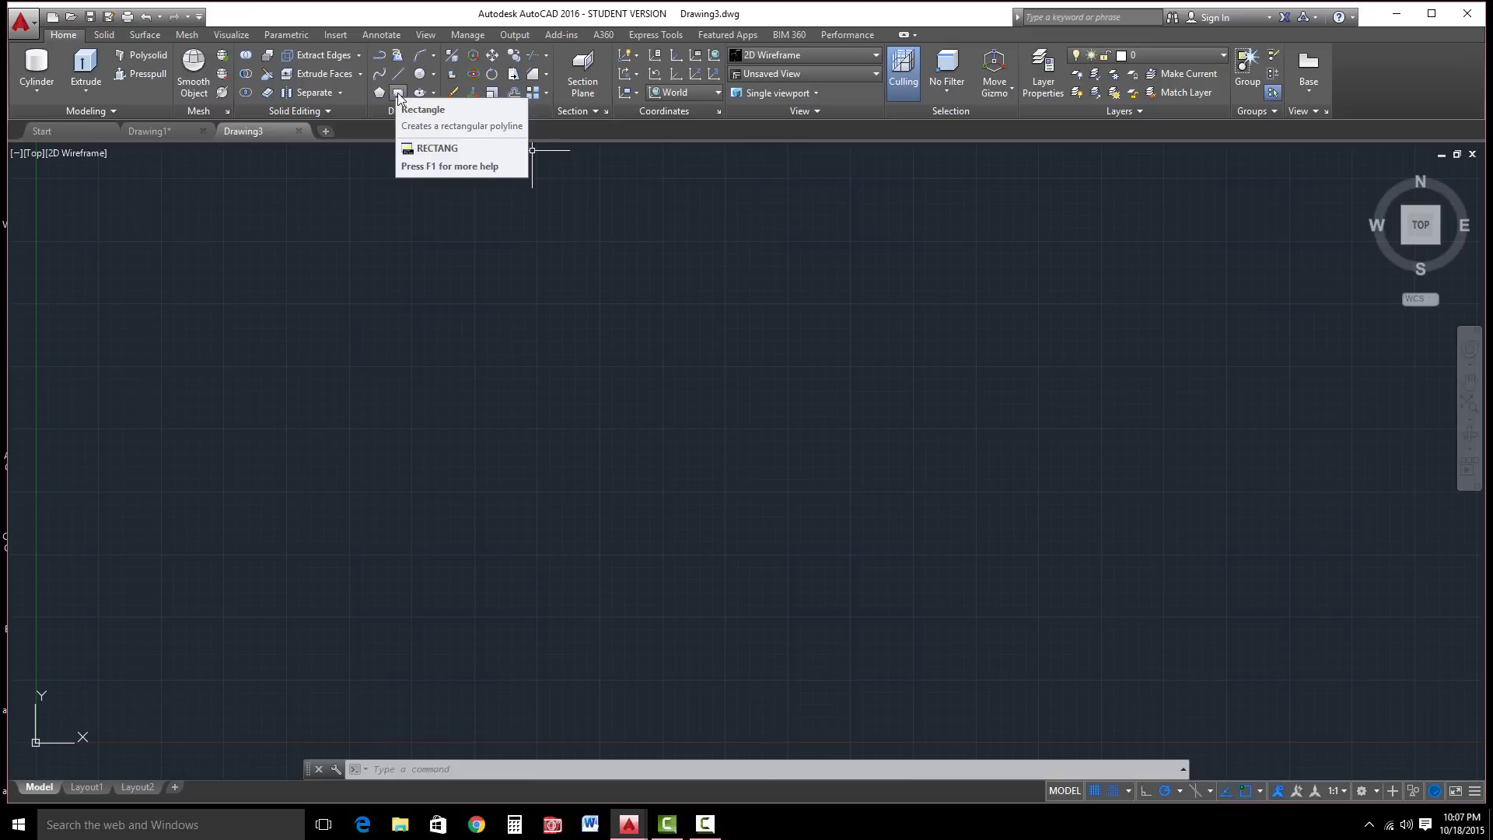
click(399, 93)
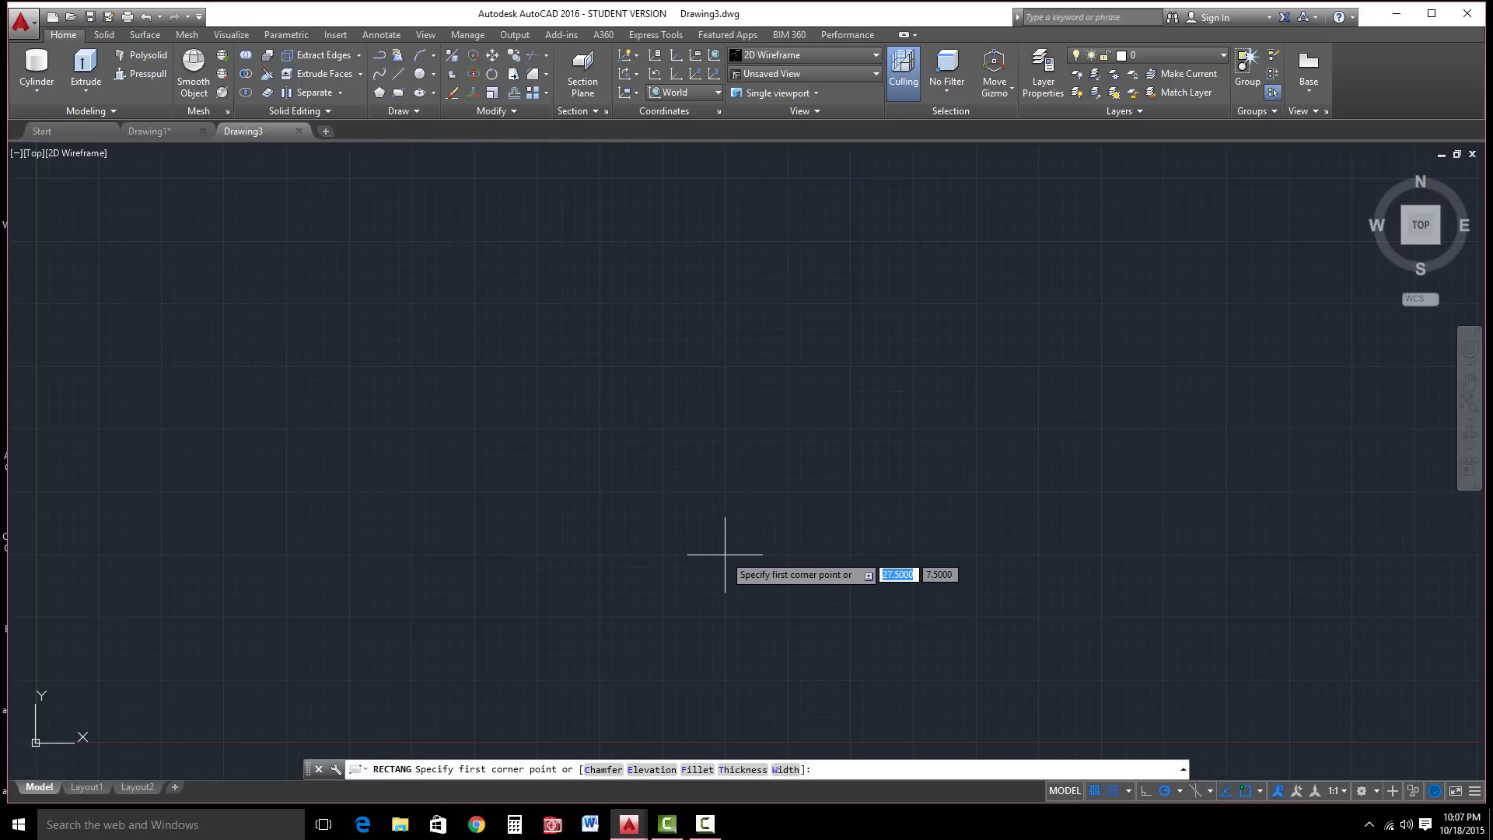
click(662, 555)
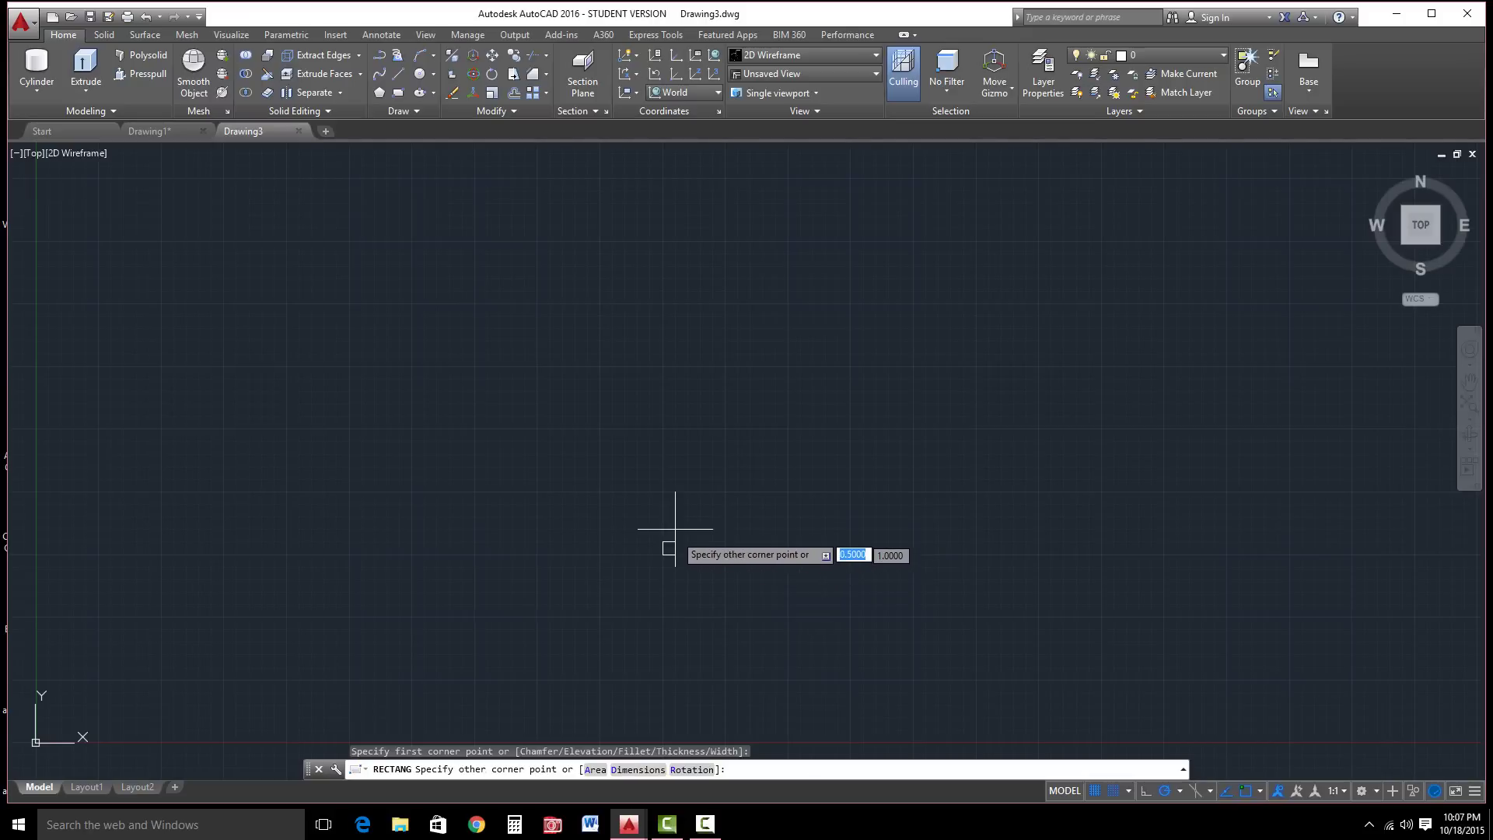
click(737, 428)
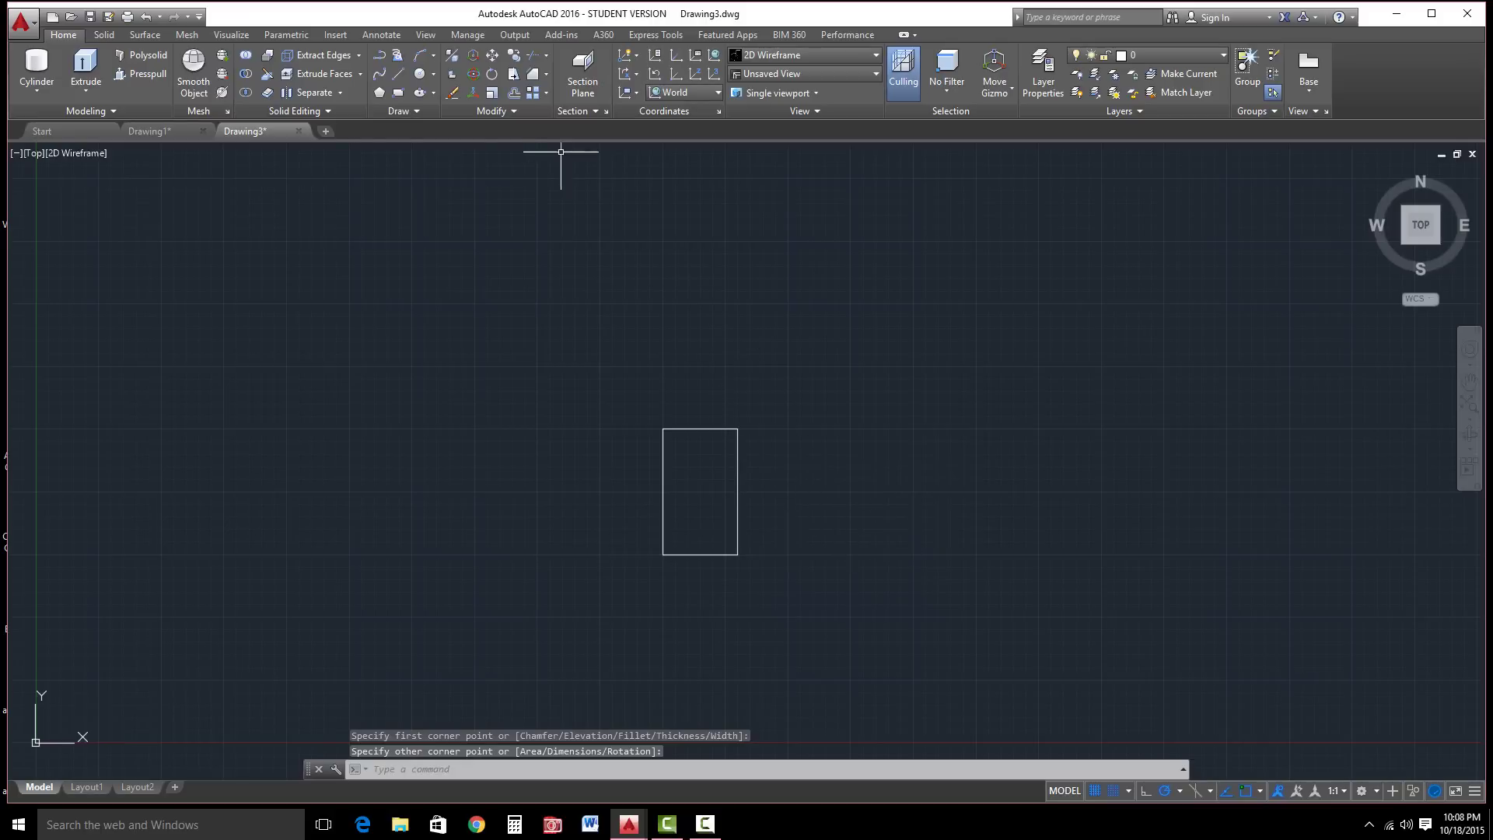
AutoConstrain the window-selected rectangle so every edge and corner gets geometric constraints.
click(291, 35)
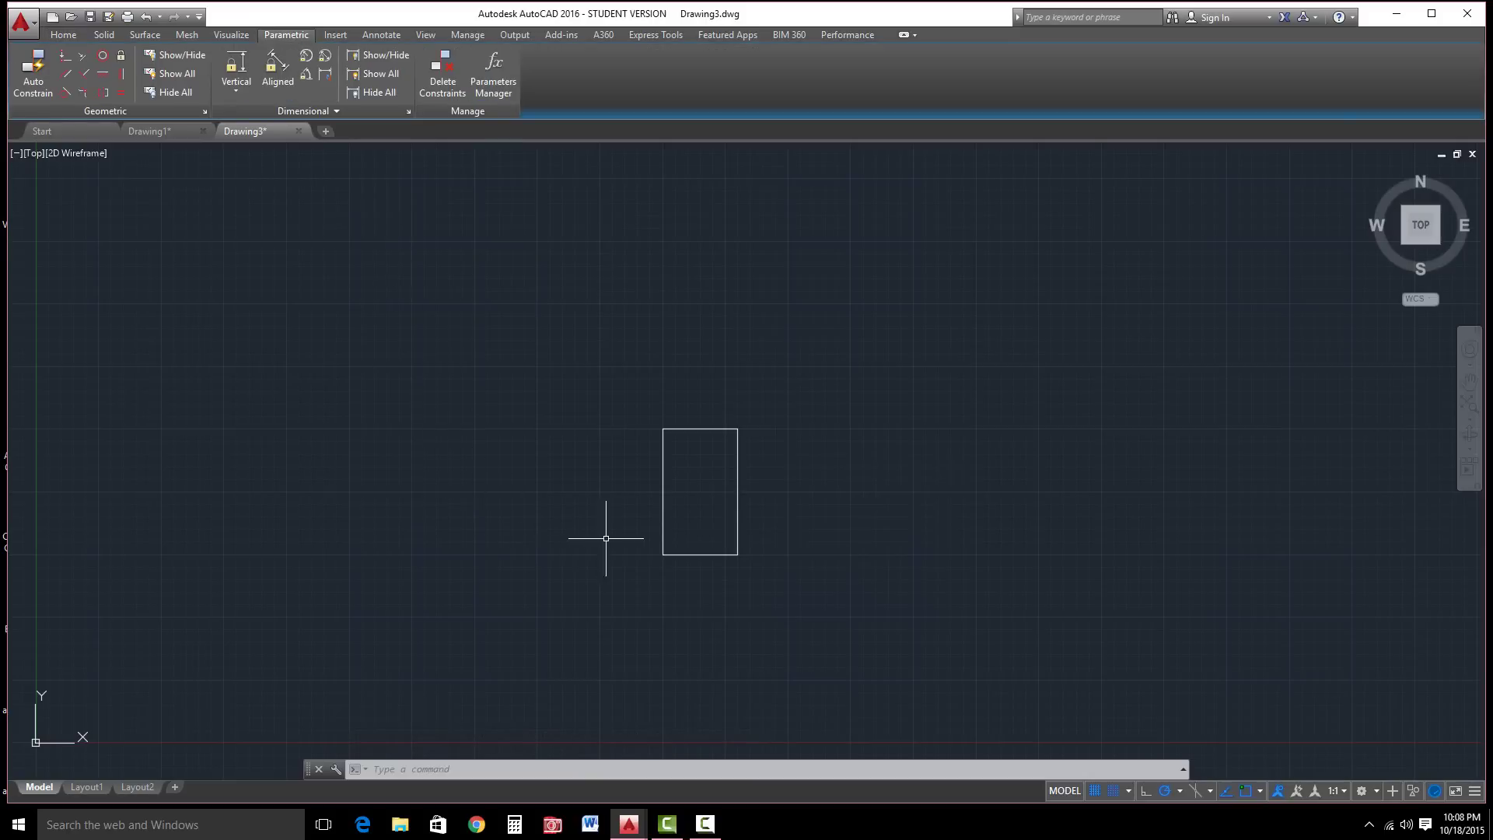
scroll(699, 478, down, 2)
scroll(698, 479, up, 5)
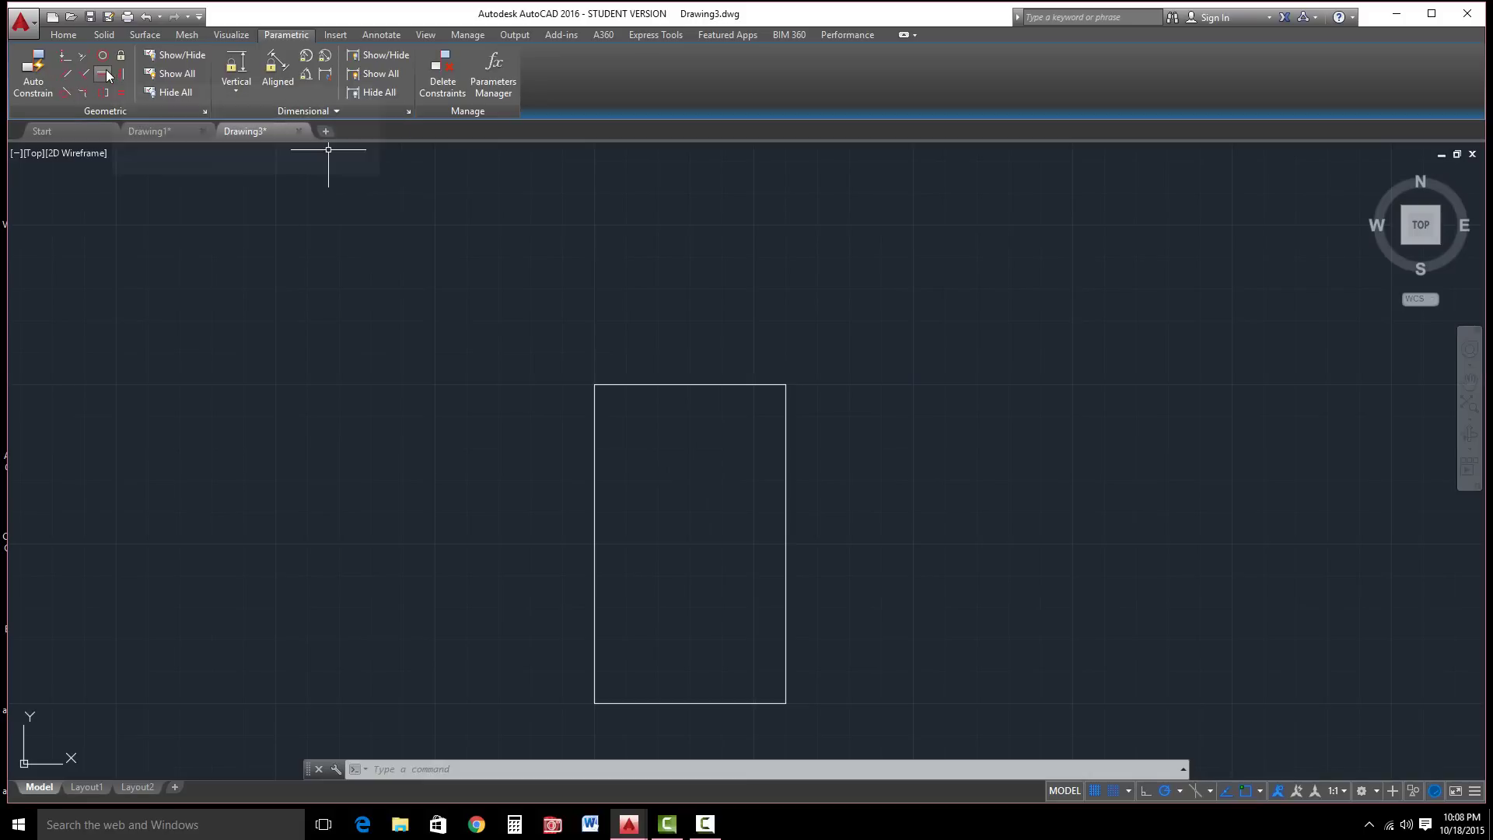
click(34, 73)
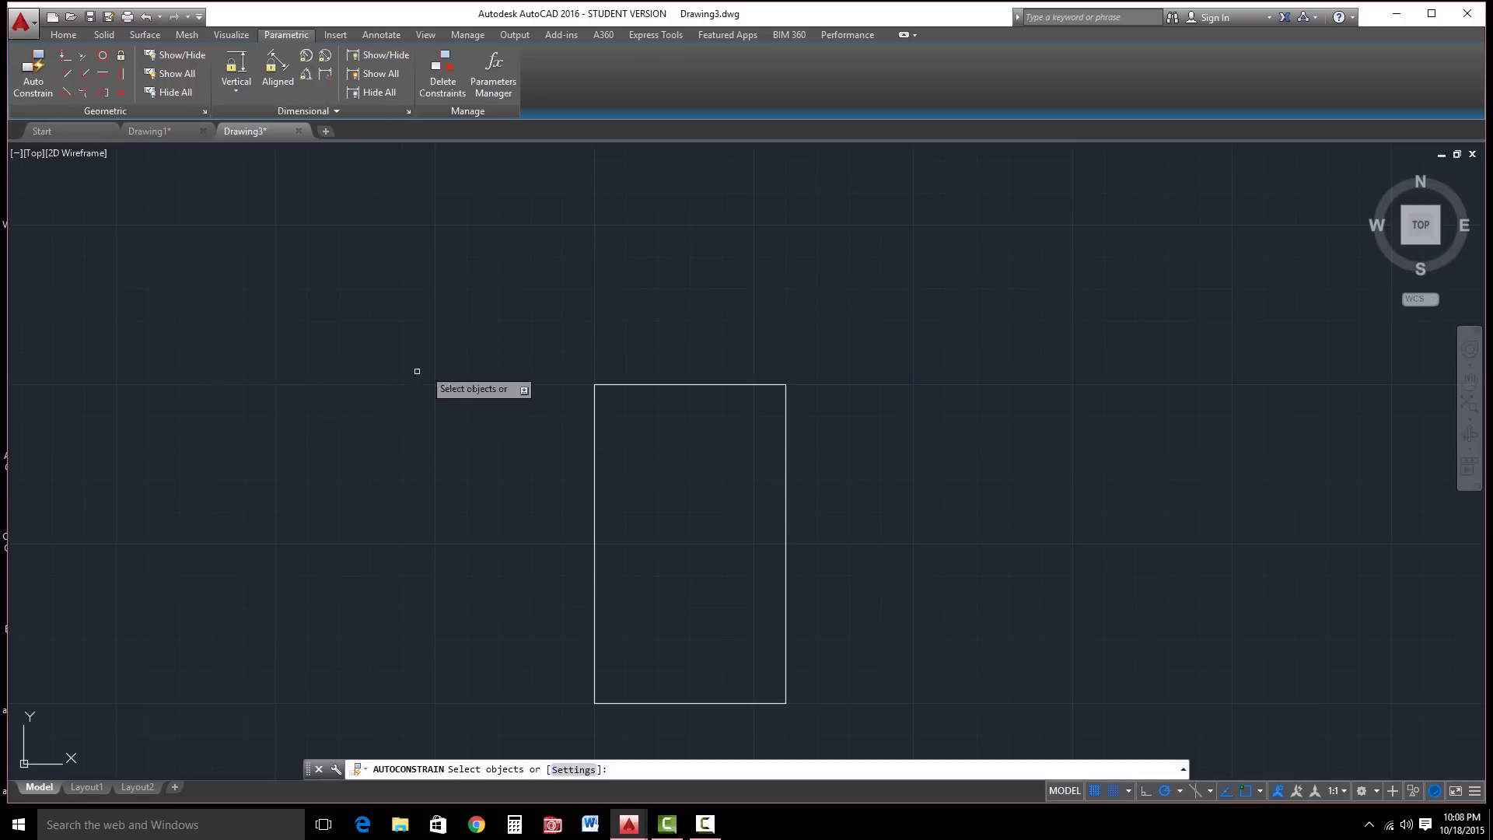
click(501, 319)
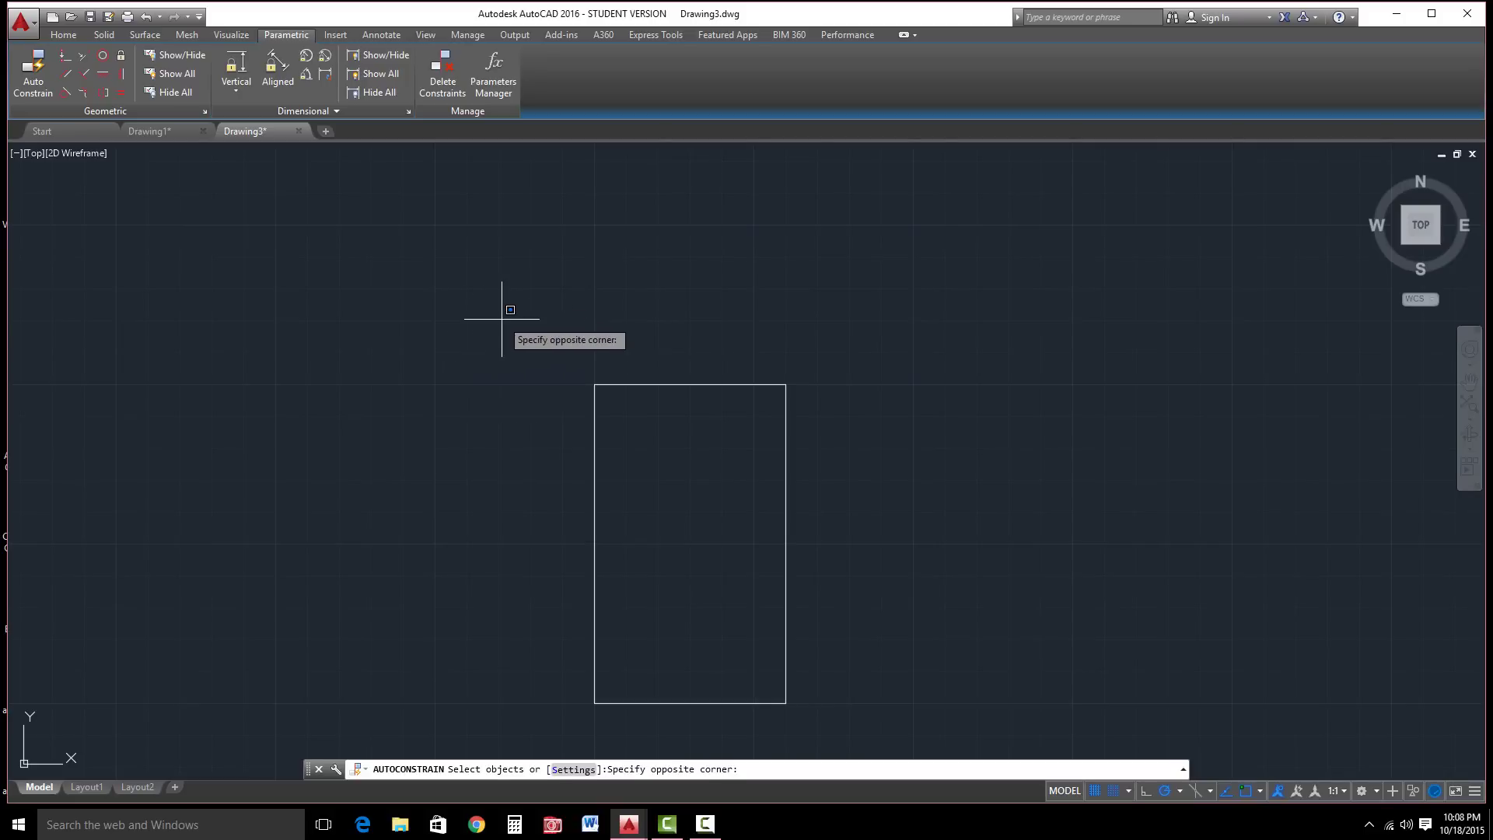
click(850, 738)
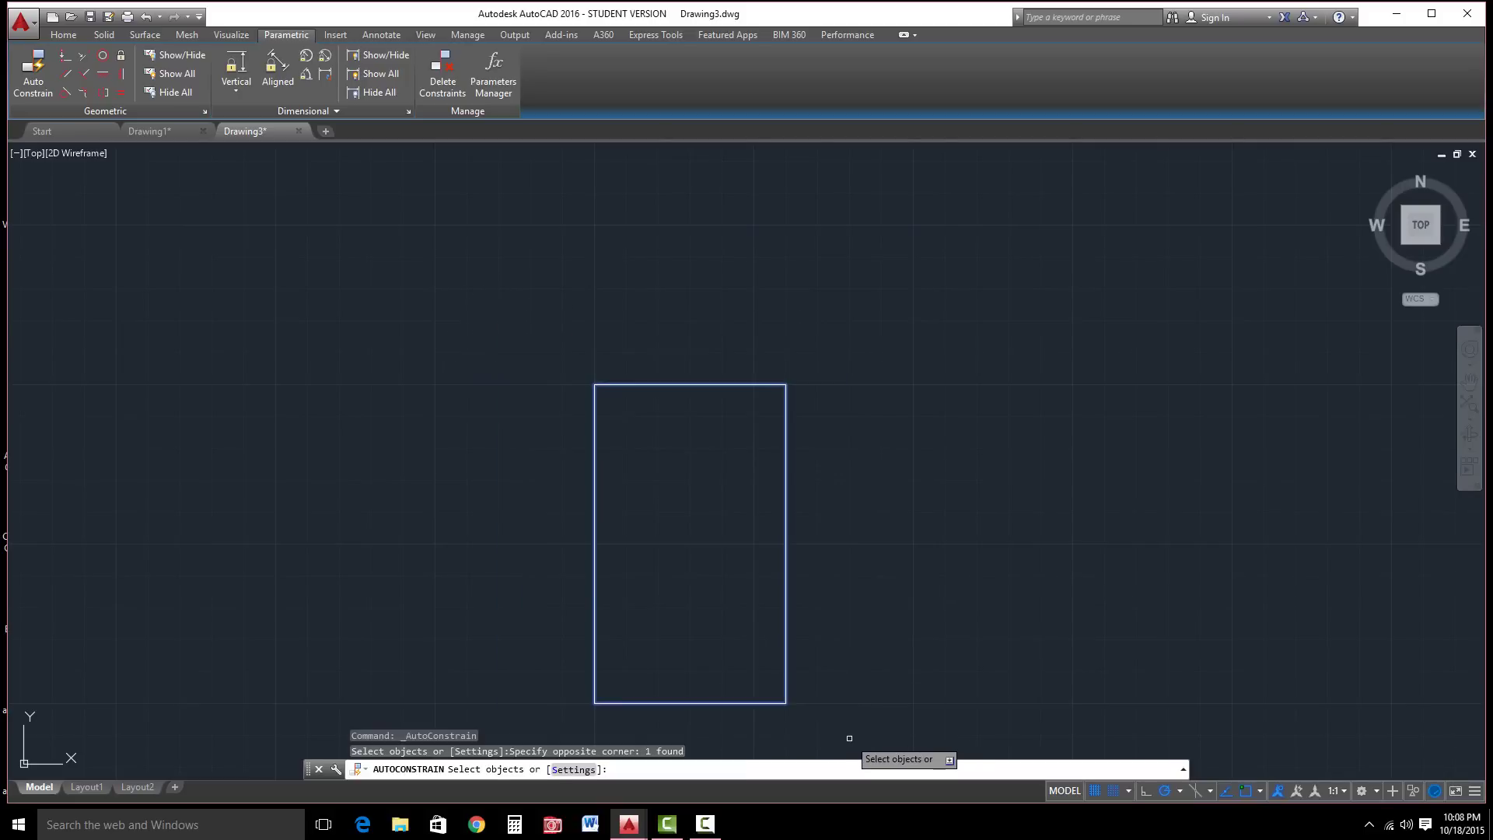
key(Return)
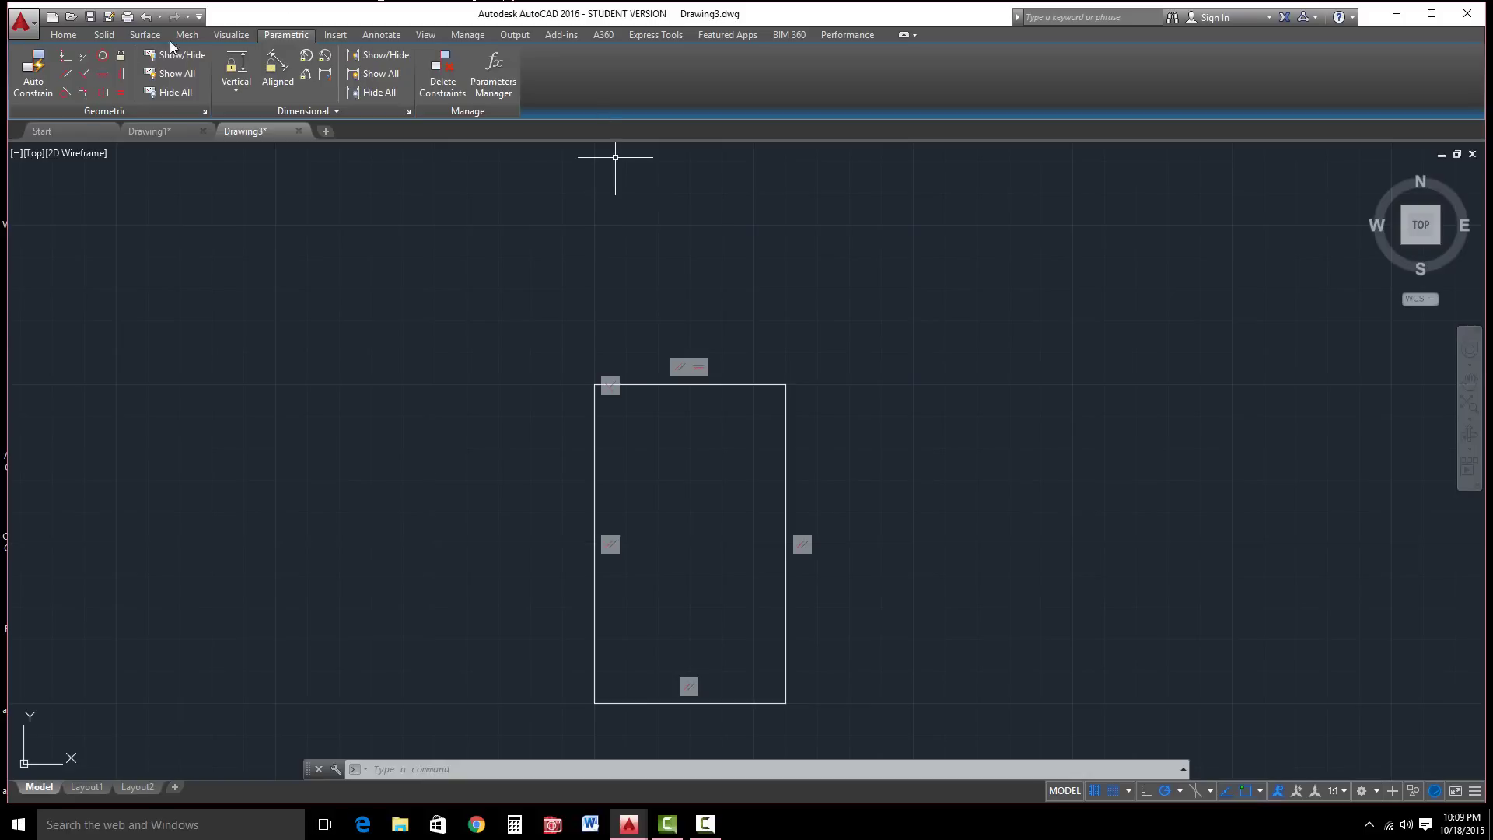
Add a vertical dimensional constraint d1=5.0000 on the rectangle's right edge.
click(234, 91)
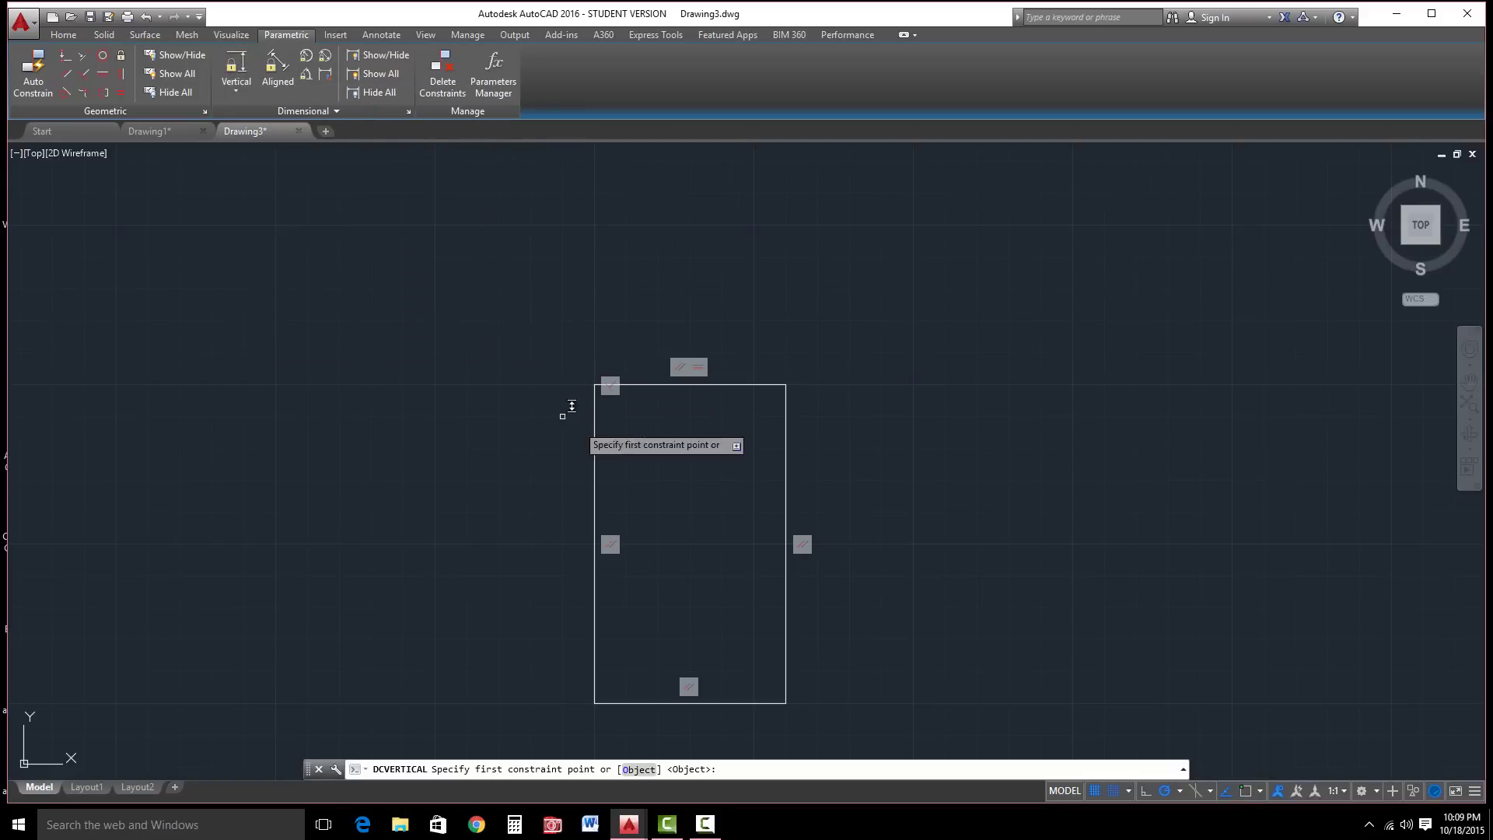
click(236, 91)
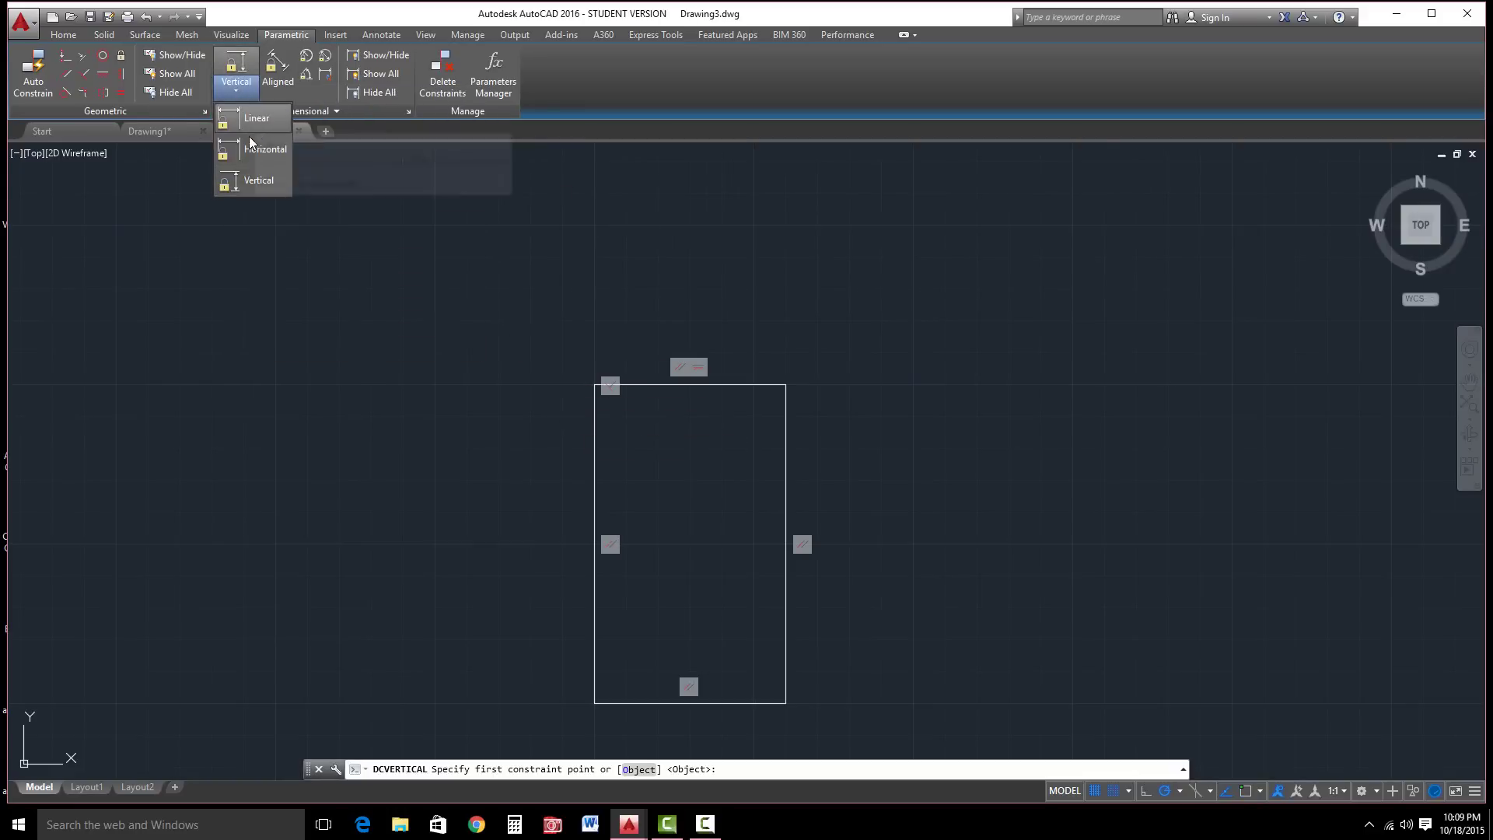
click(253, 182)
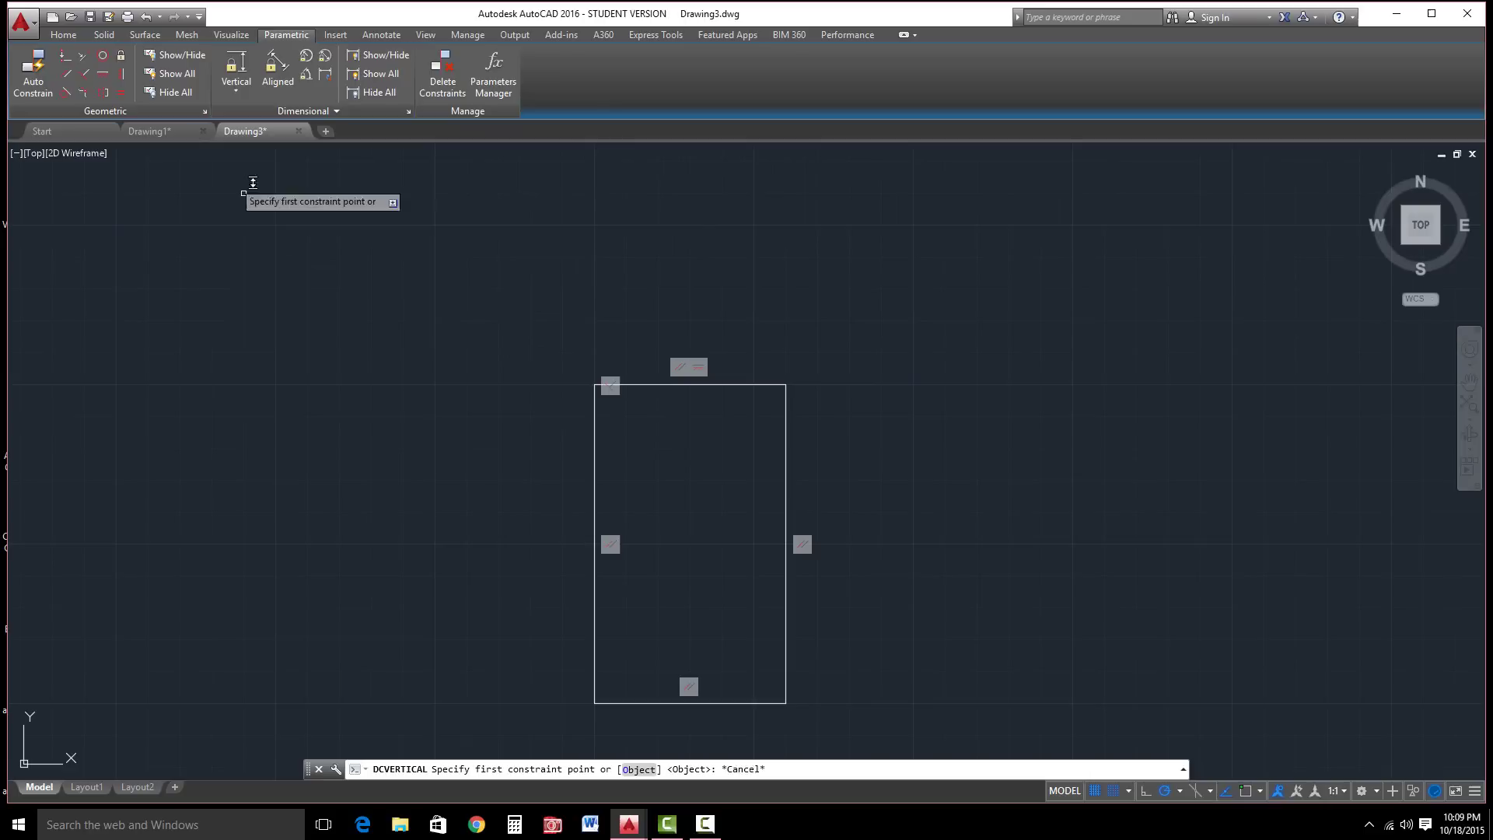
click(786, 384)
click(754, 703)
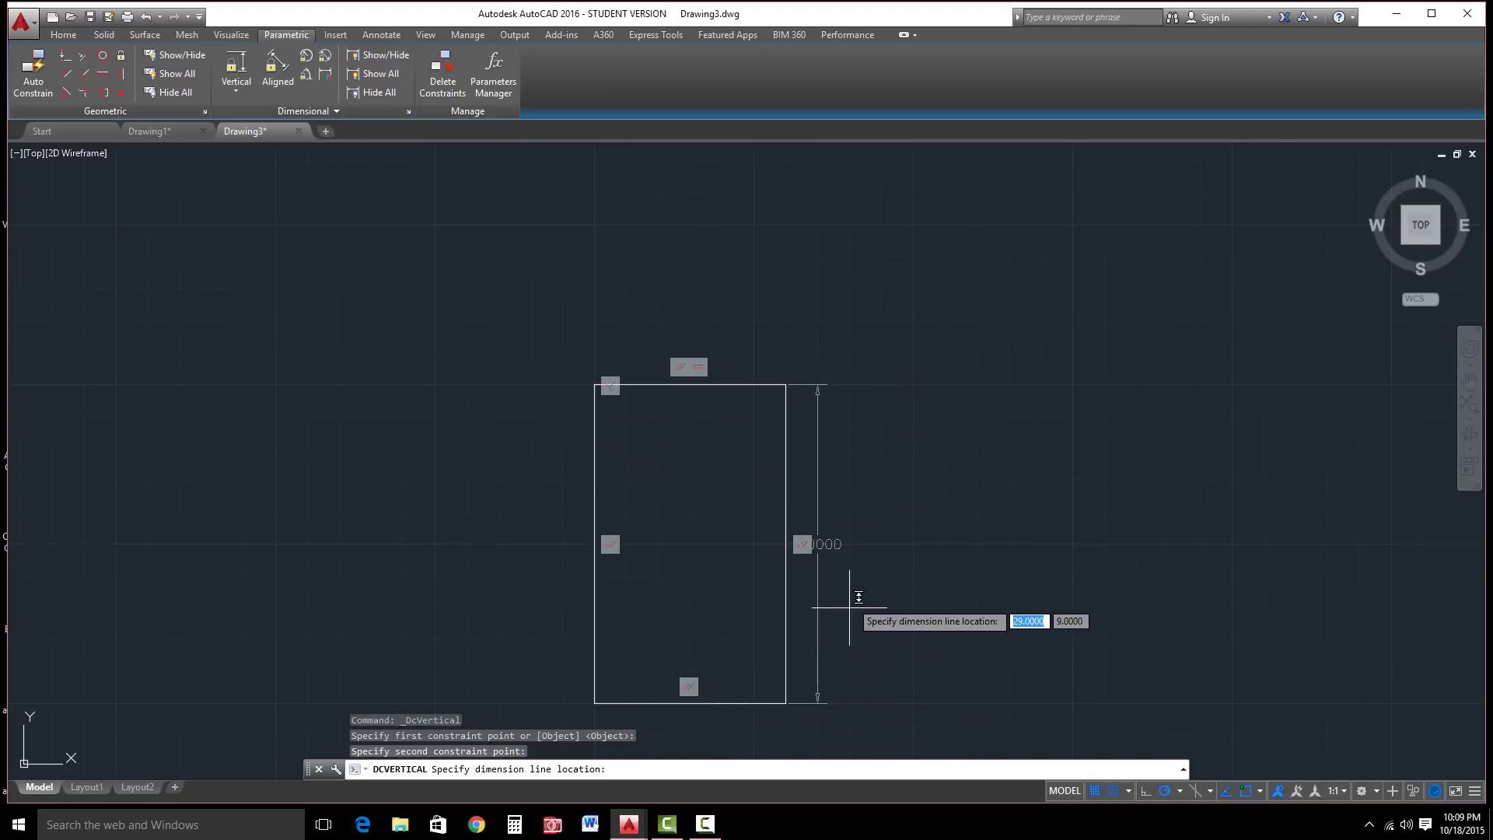
click(849, 576)
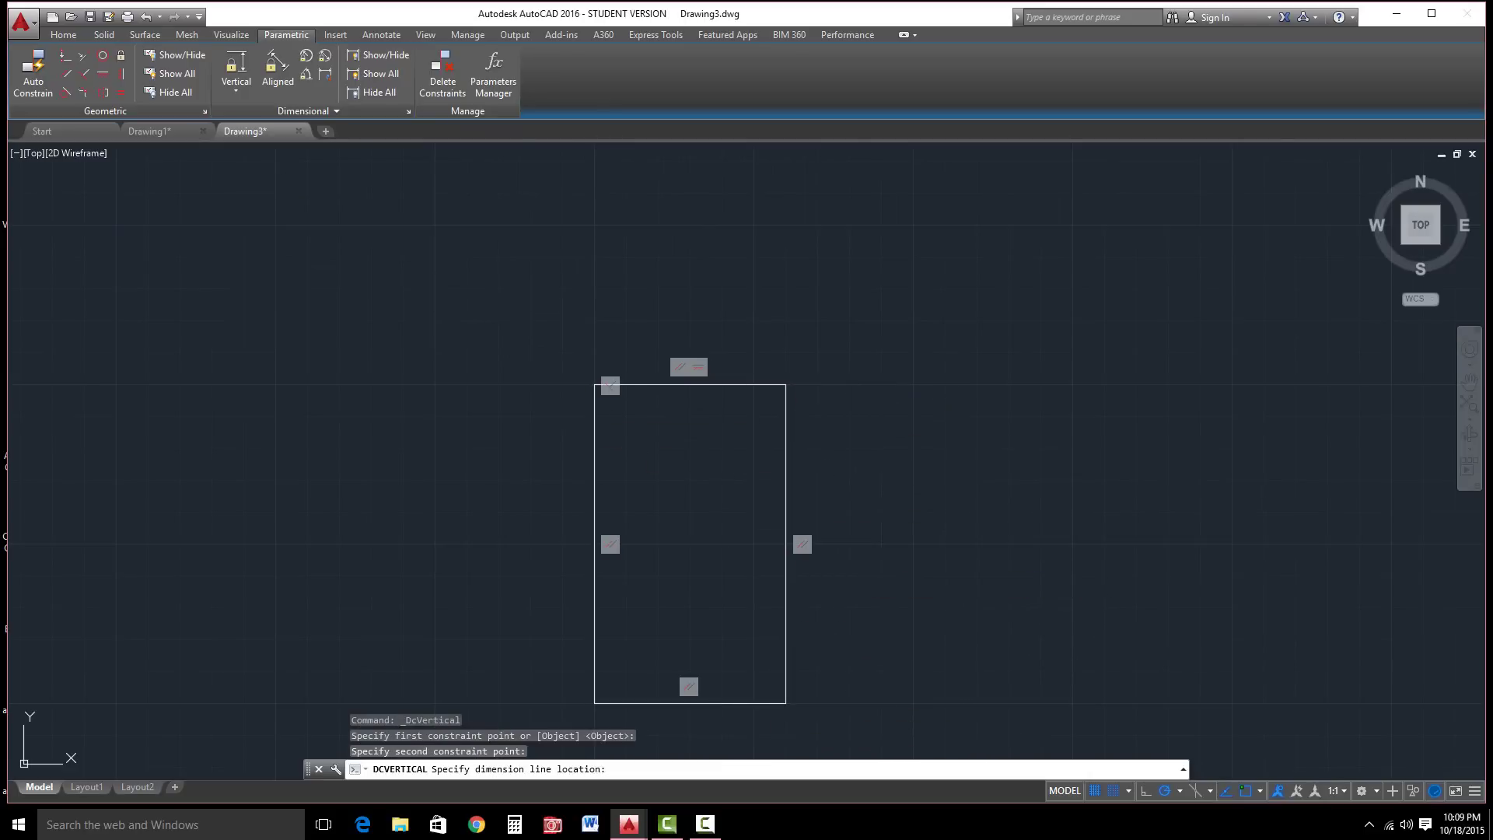
key(Return)
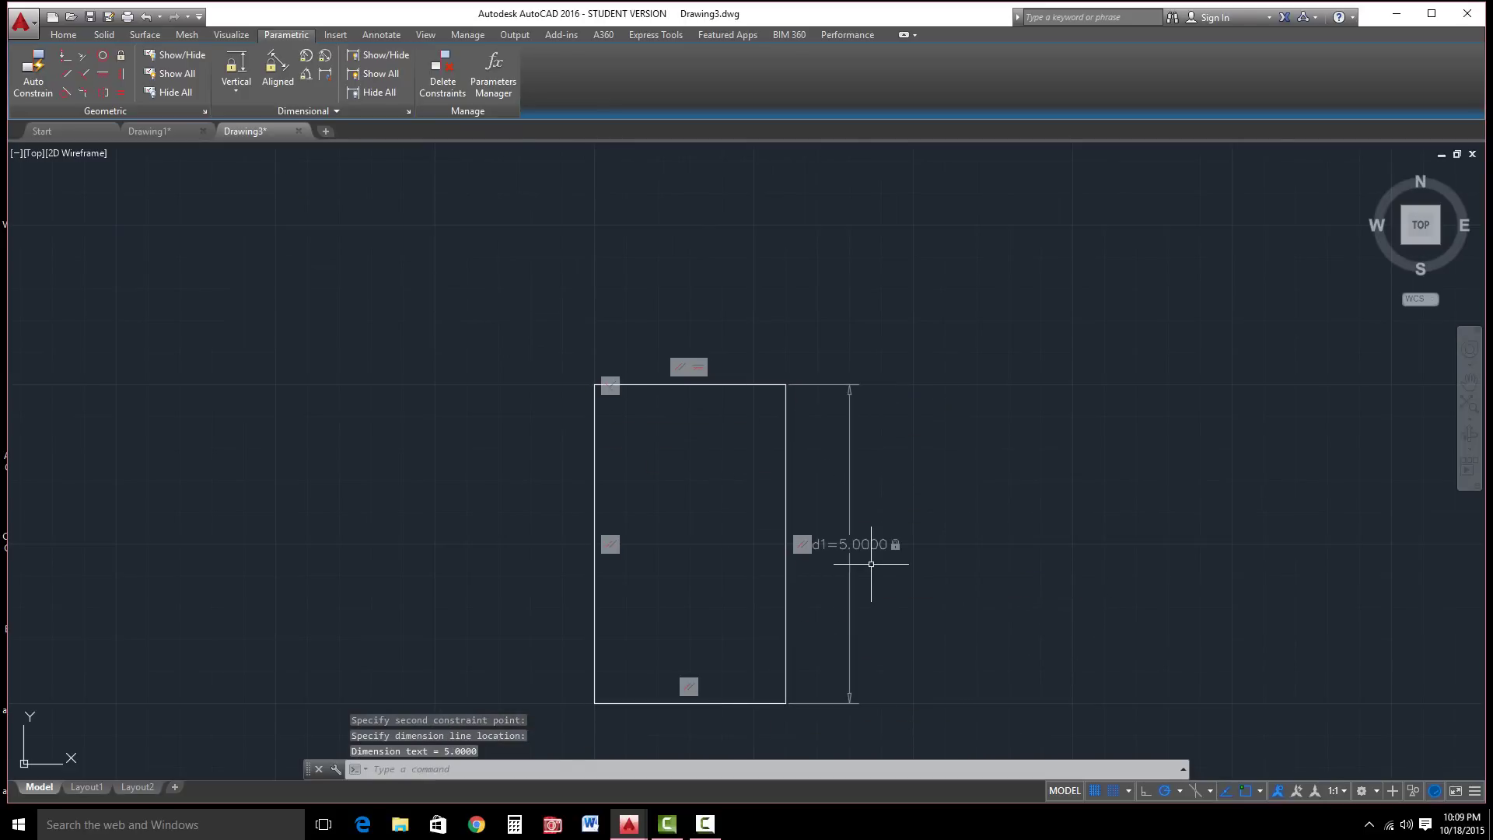
Add a horizontal dimensional constraint d2=3.0000 on the rectangle's top edge.
click(236, 88)
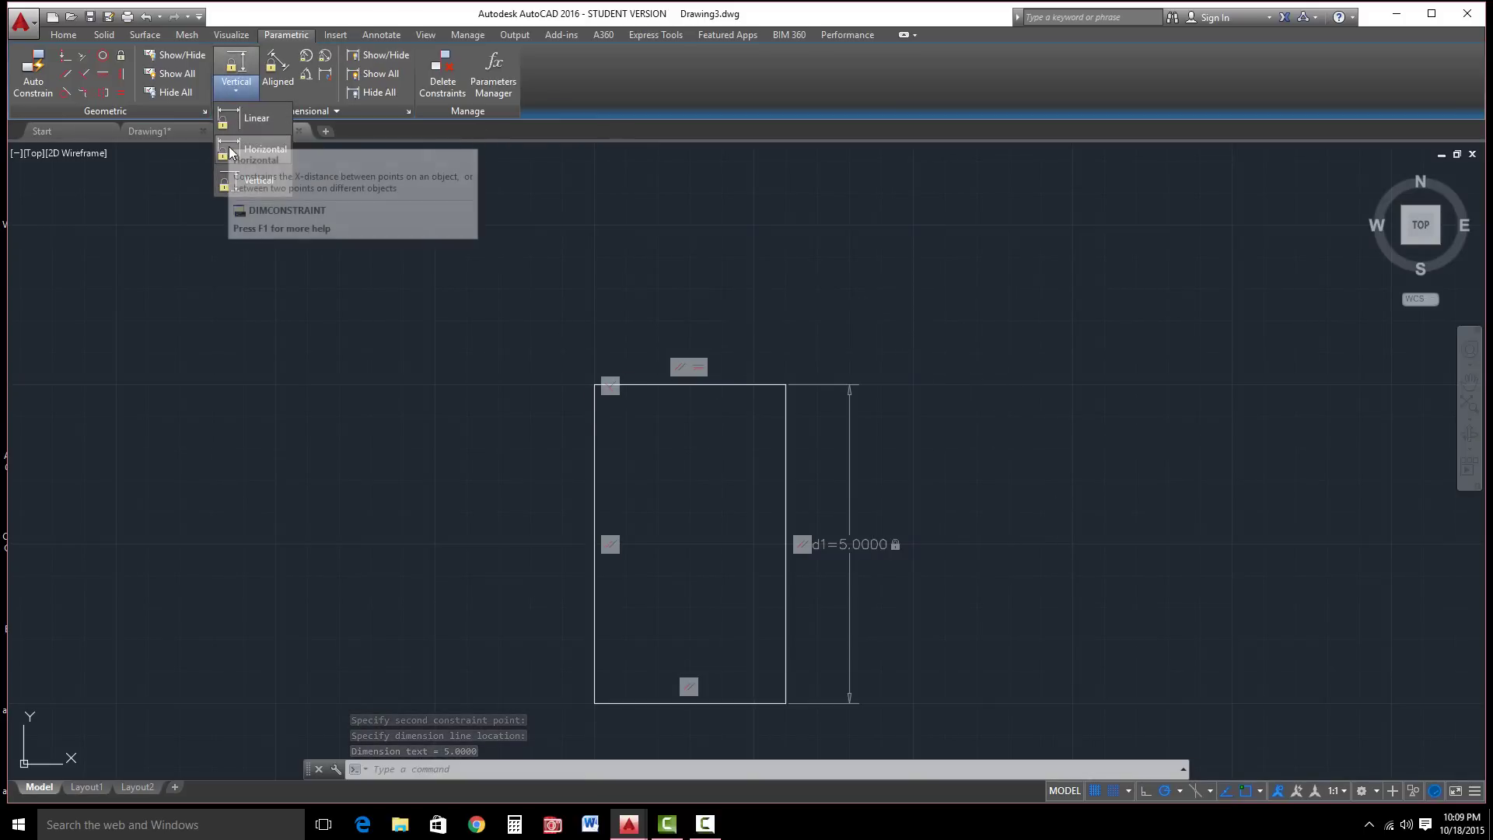
click(261, 149)
click(594, 385)
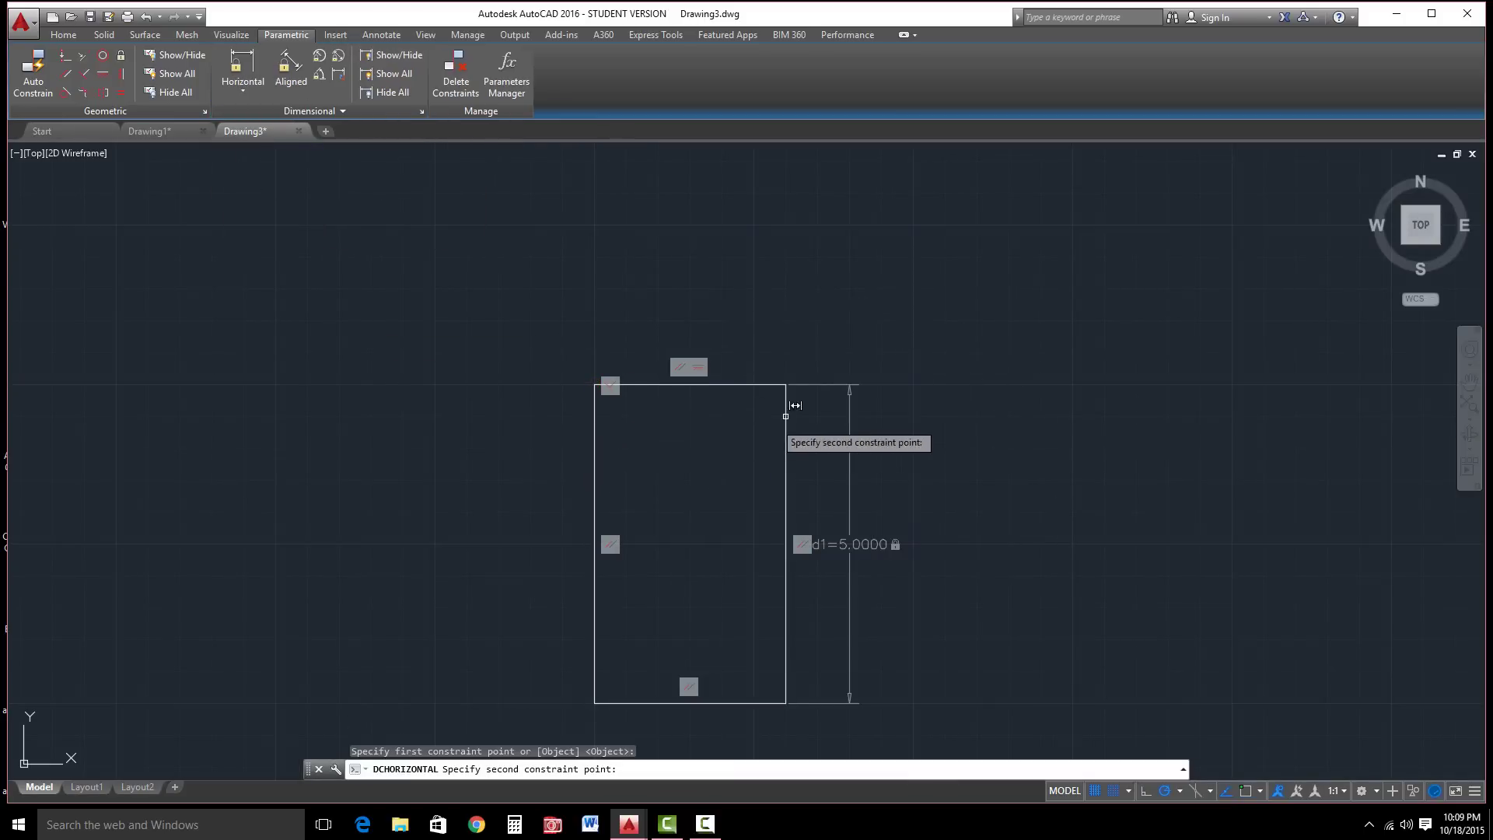
click(786, 385)
click(690, 323)
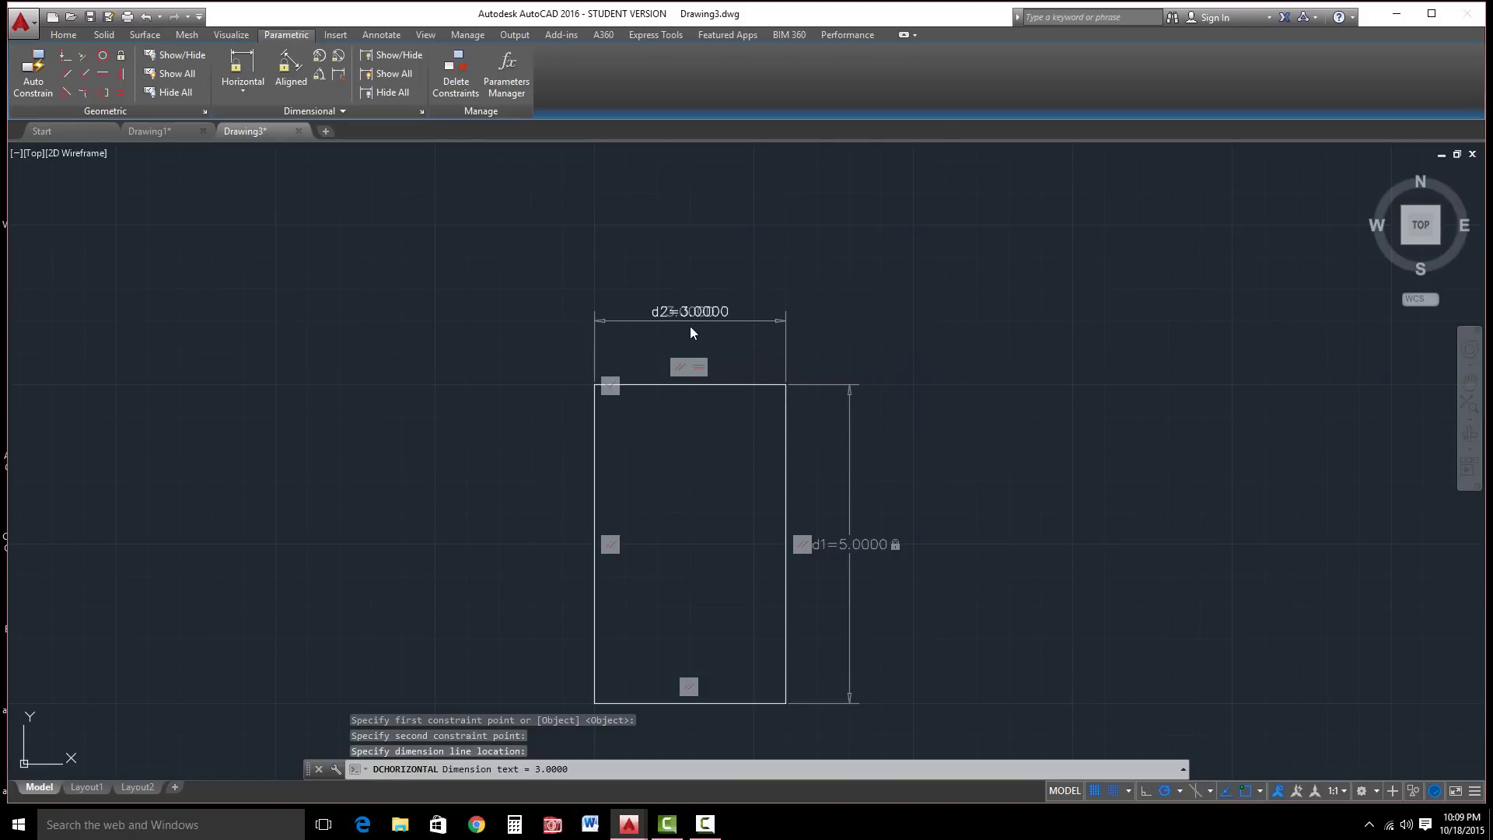
key(Return)
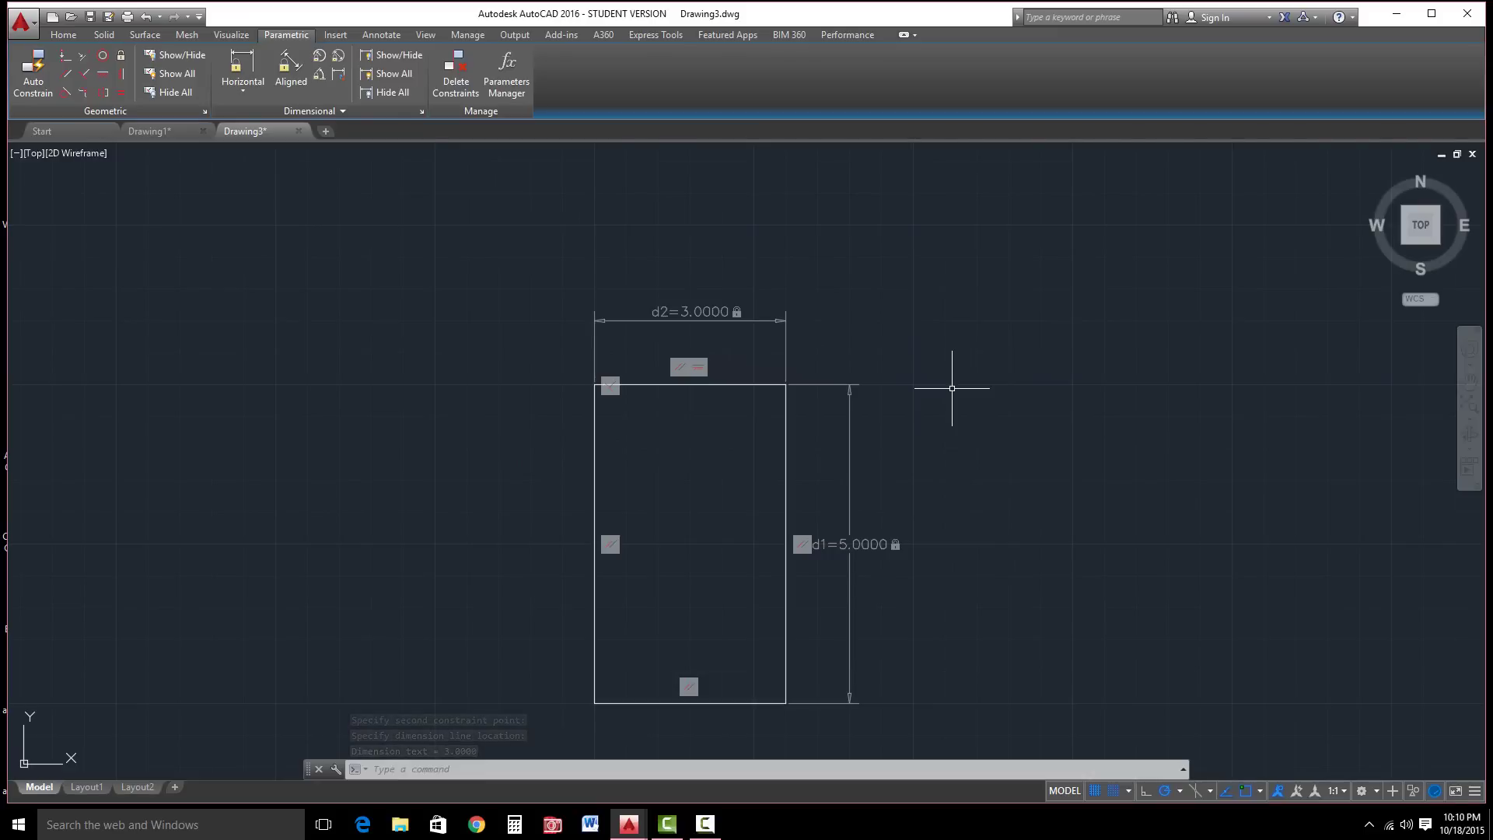
key(Escape)
key(Escape)
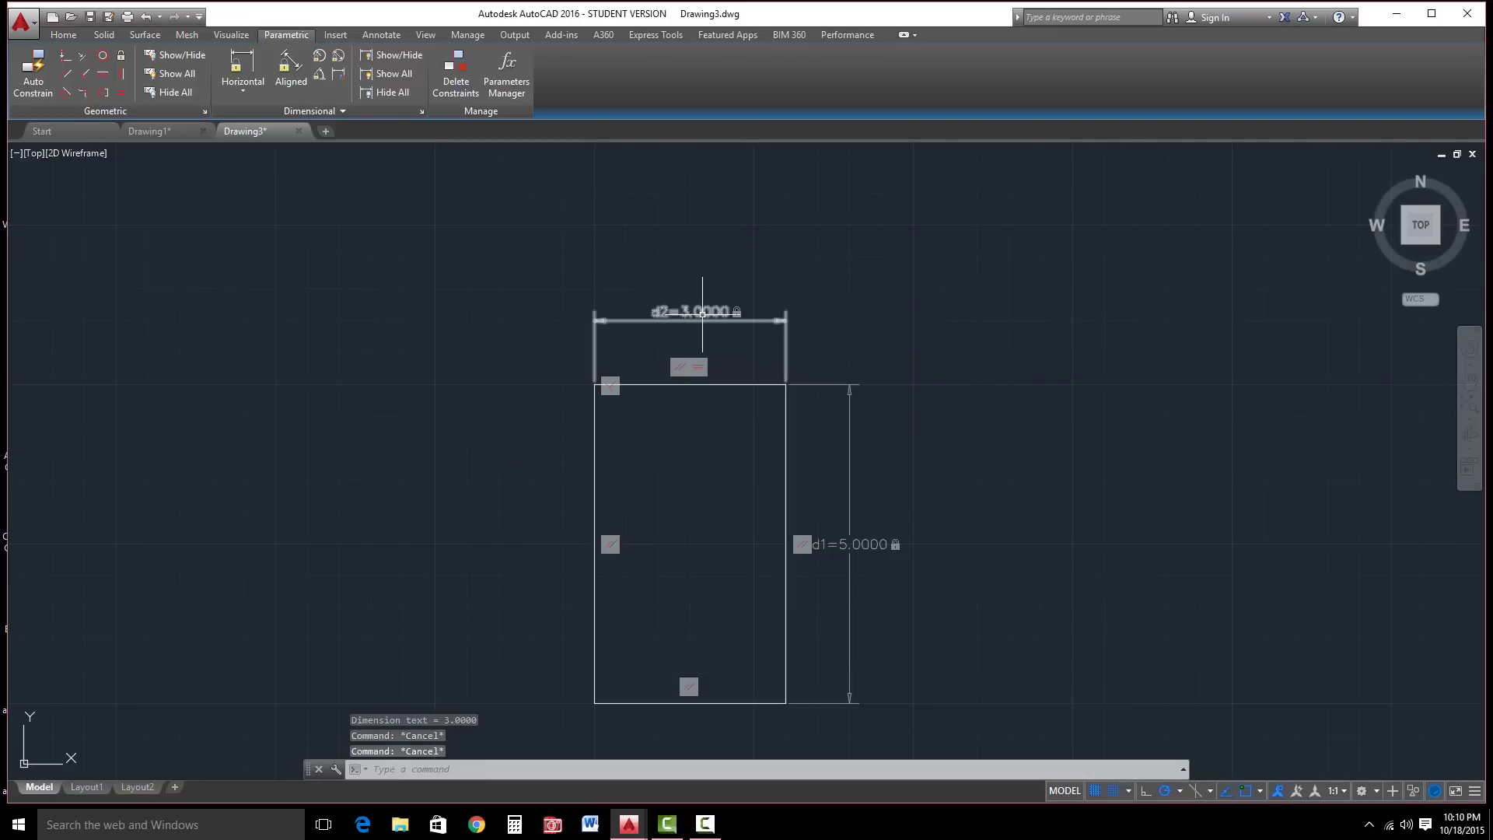
double_click(702, 312)
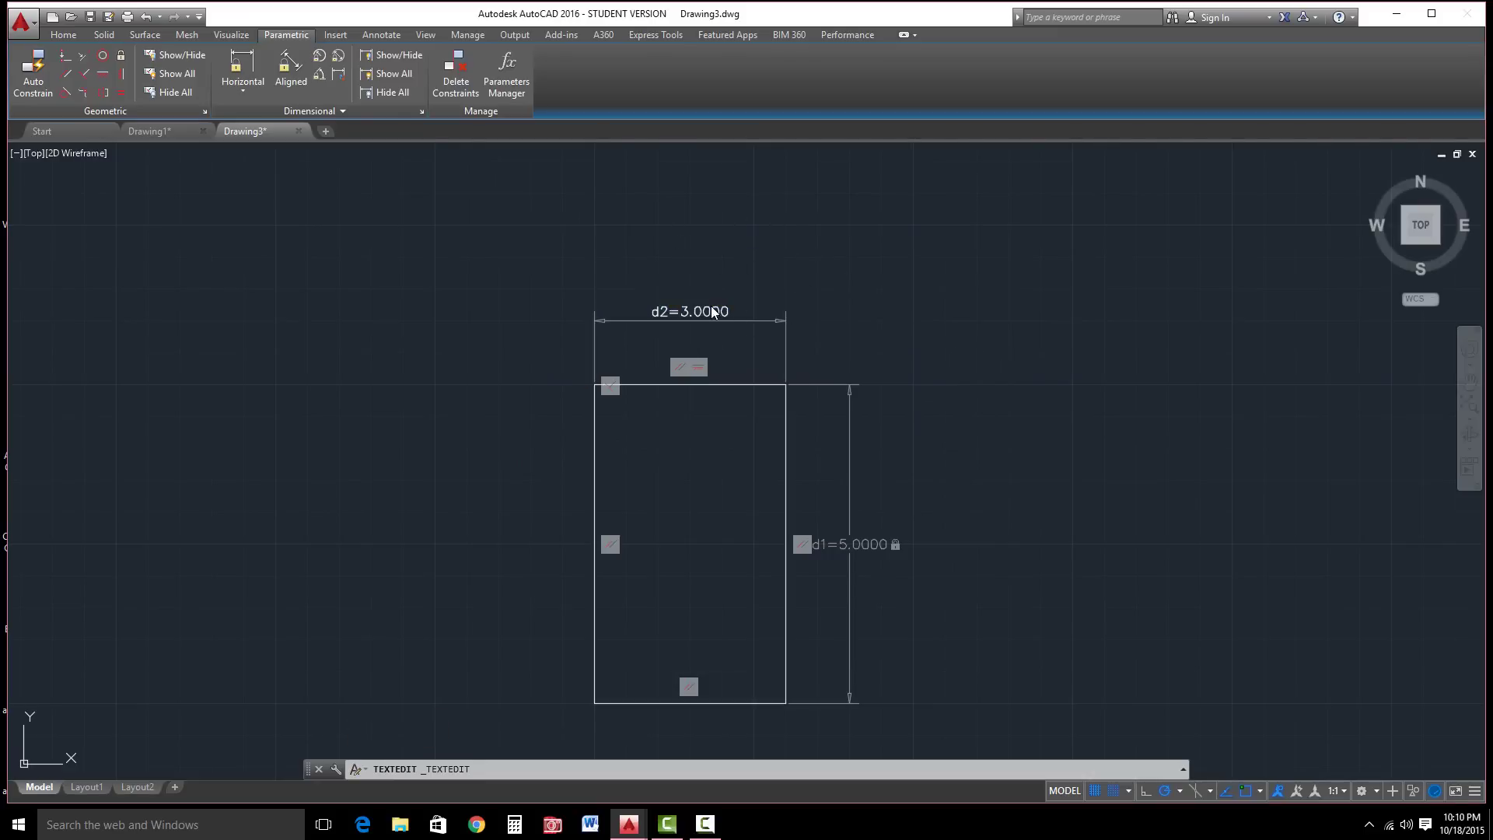
double_click(711, 312)
click(683, 312)
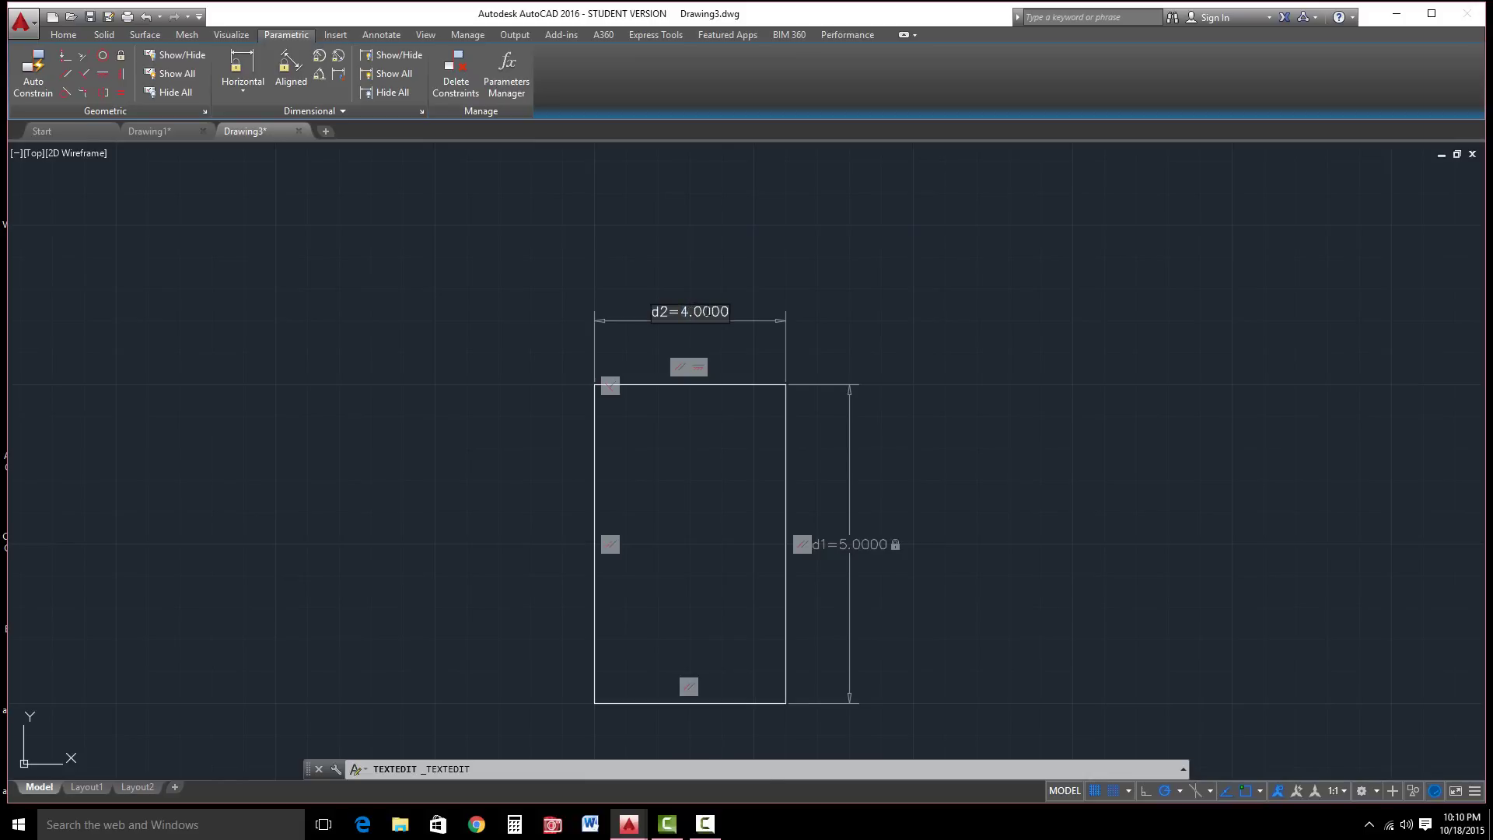
key(Return)
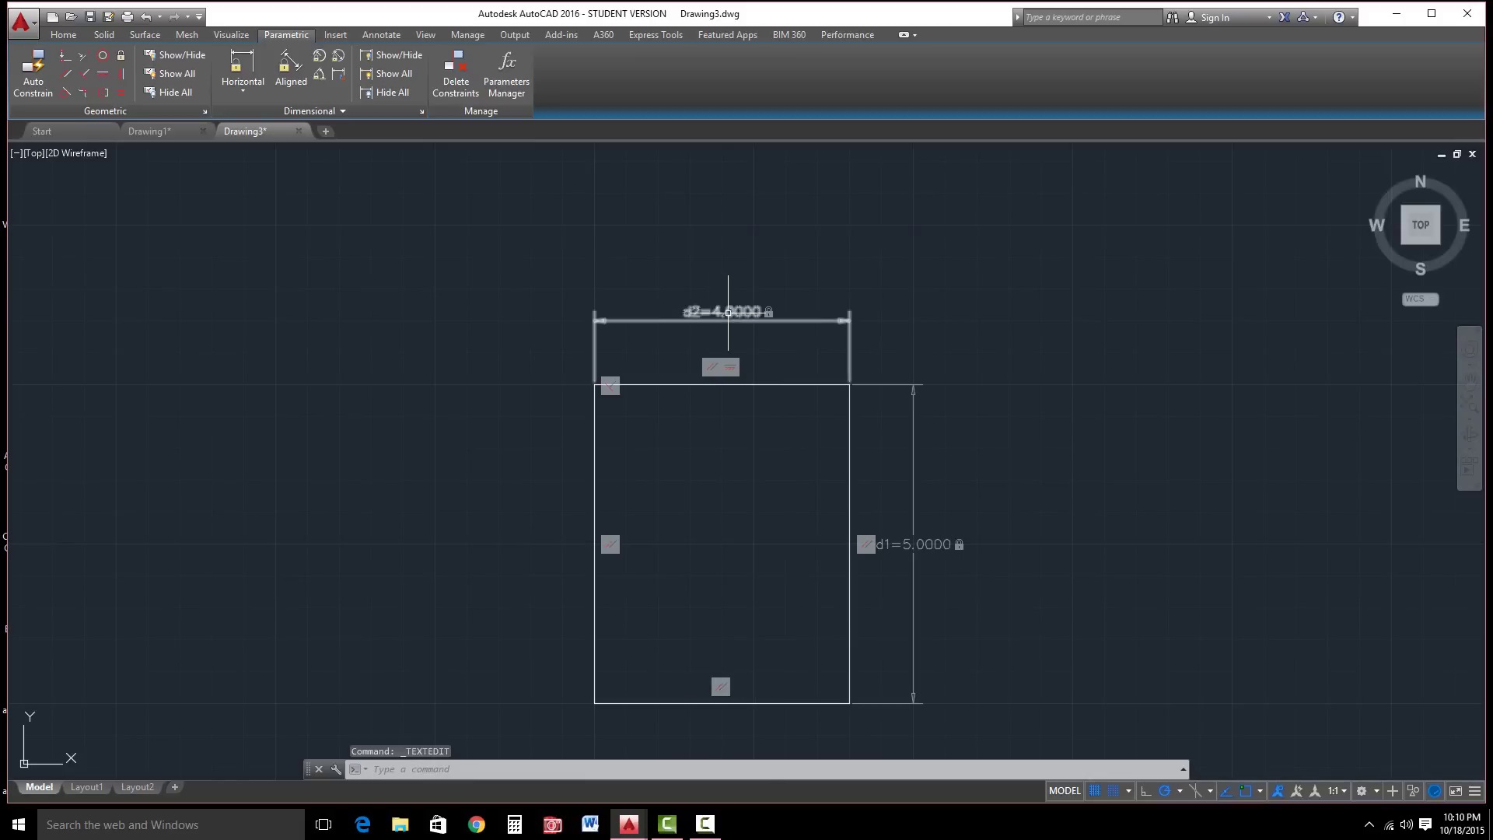
double_click(708, 309)
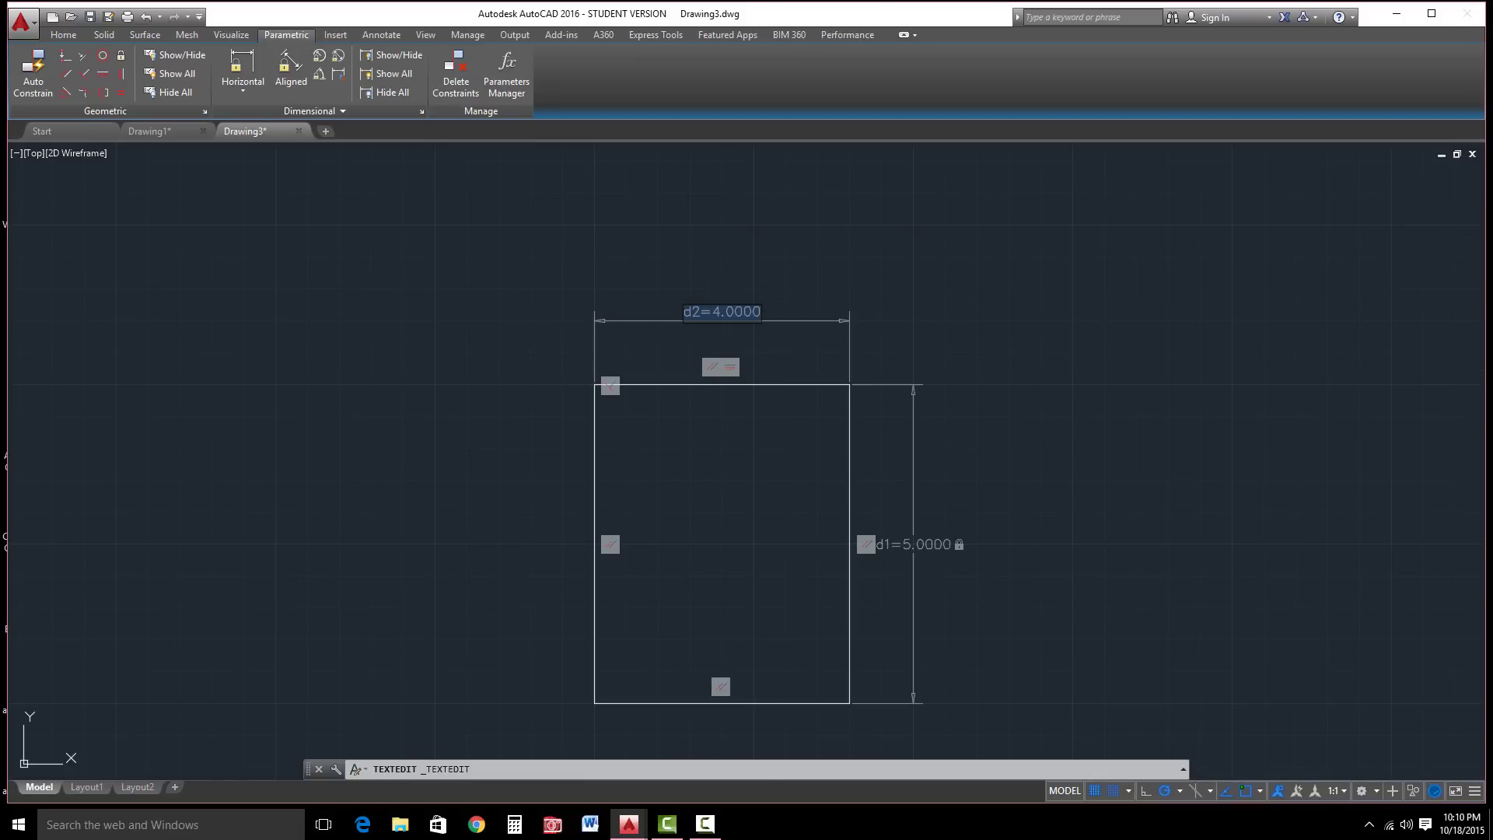
click(722, 311)
text(3)
key(Left)
key(BackSpace)
key(Return)
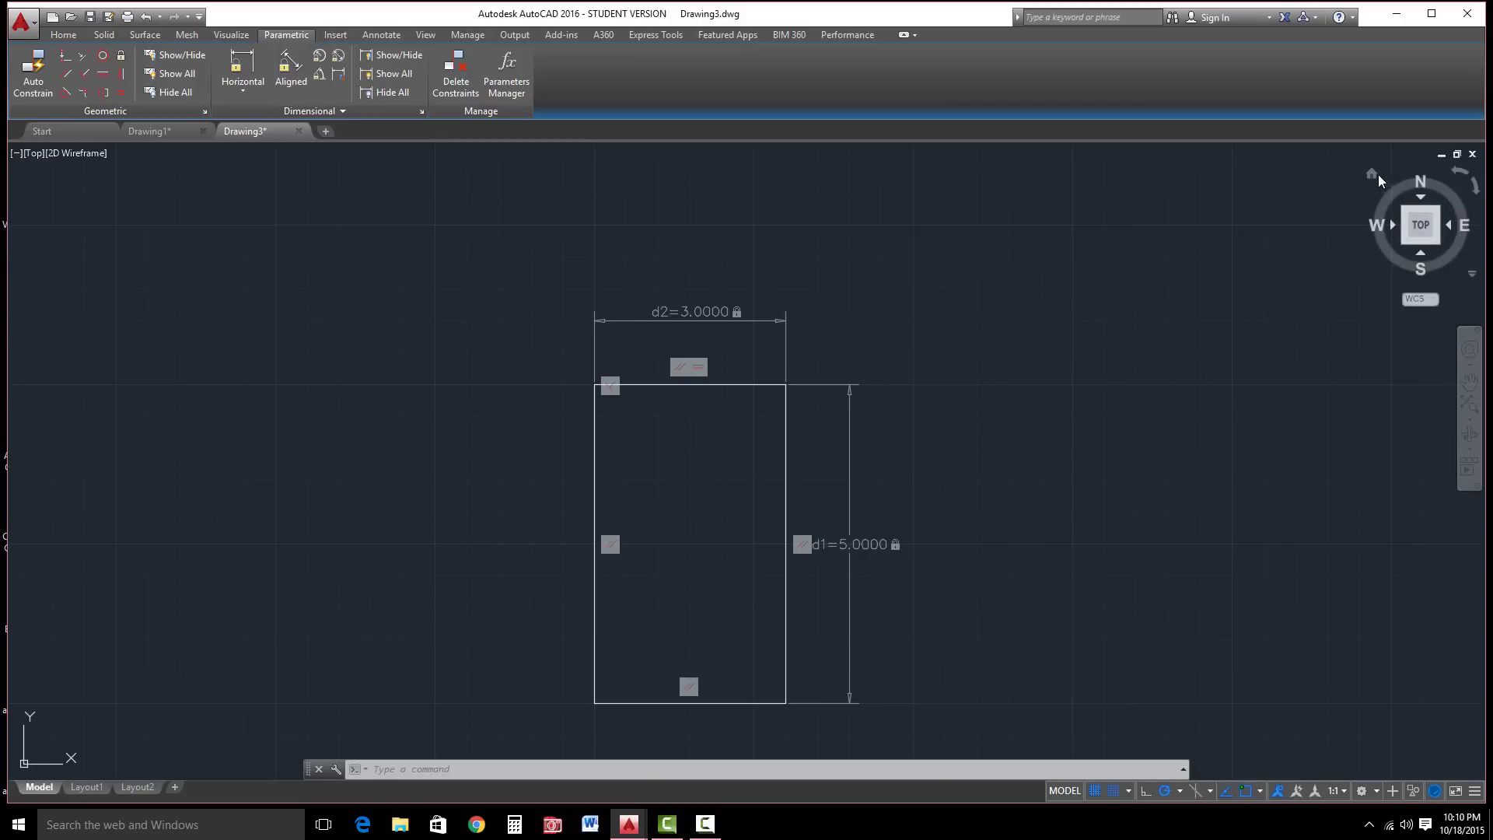
Return to the isometric home view and bring up the solid modelling tools.
click(1374, 176)
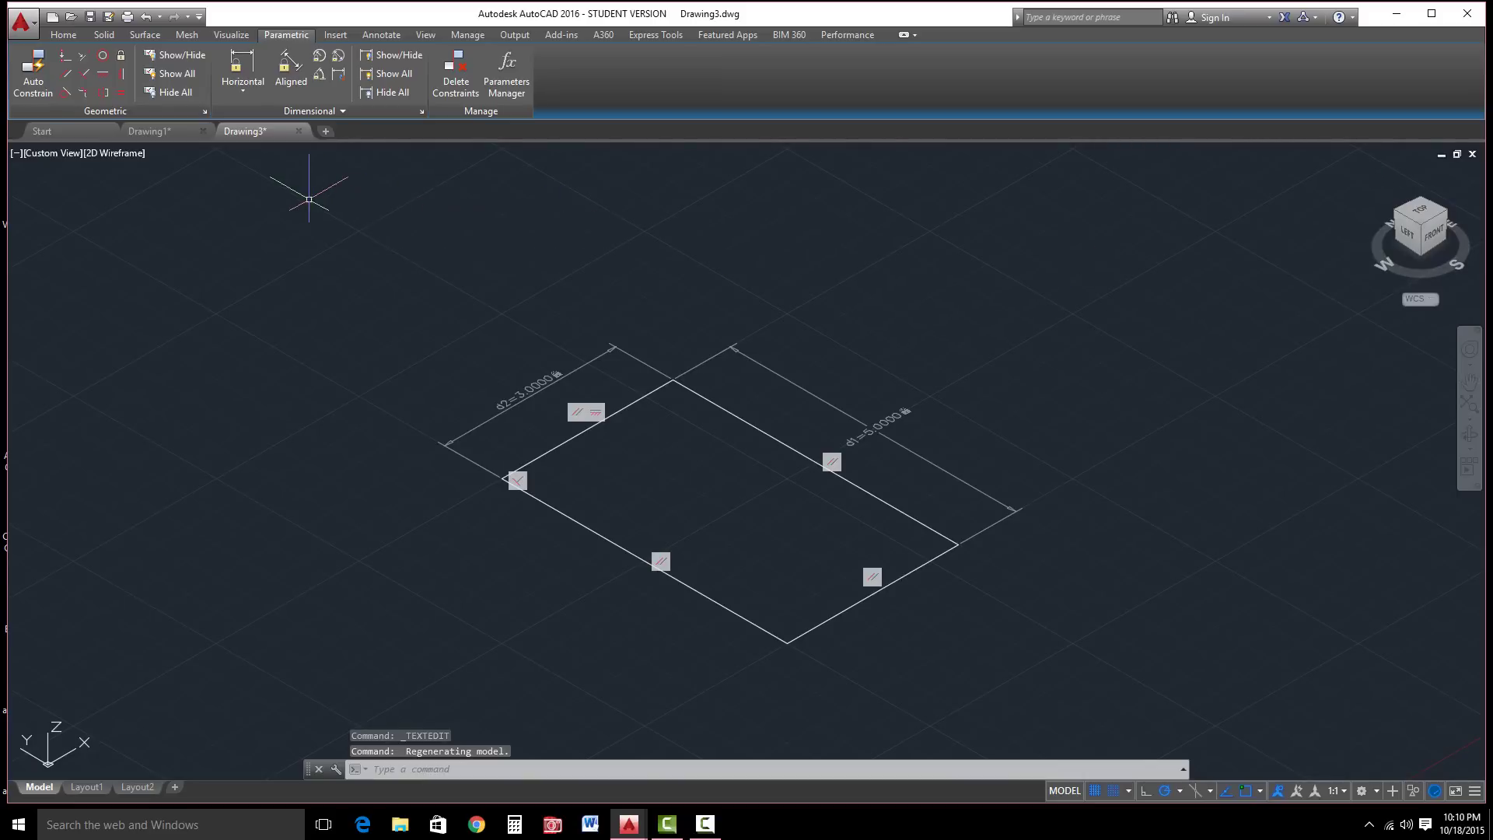
click(107, 36)
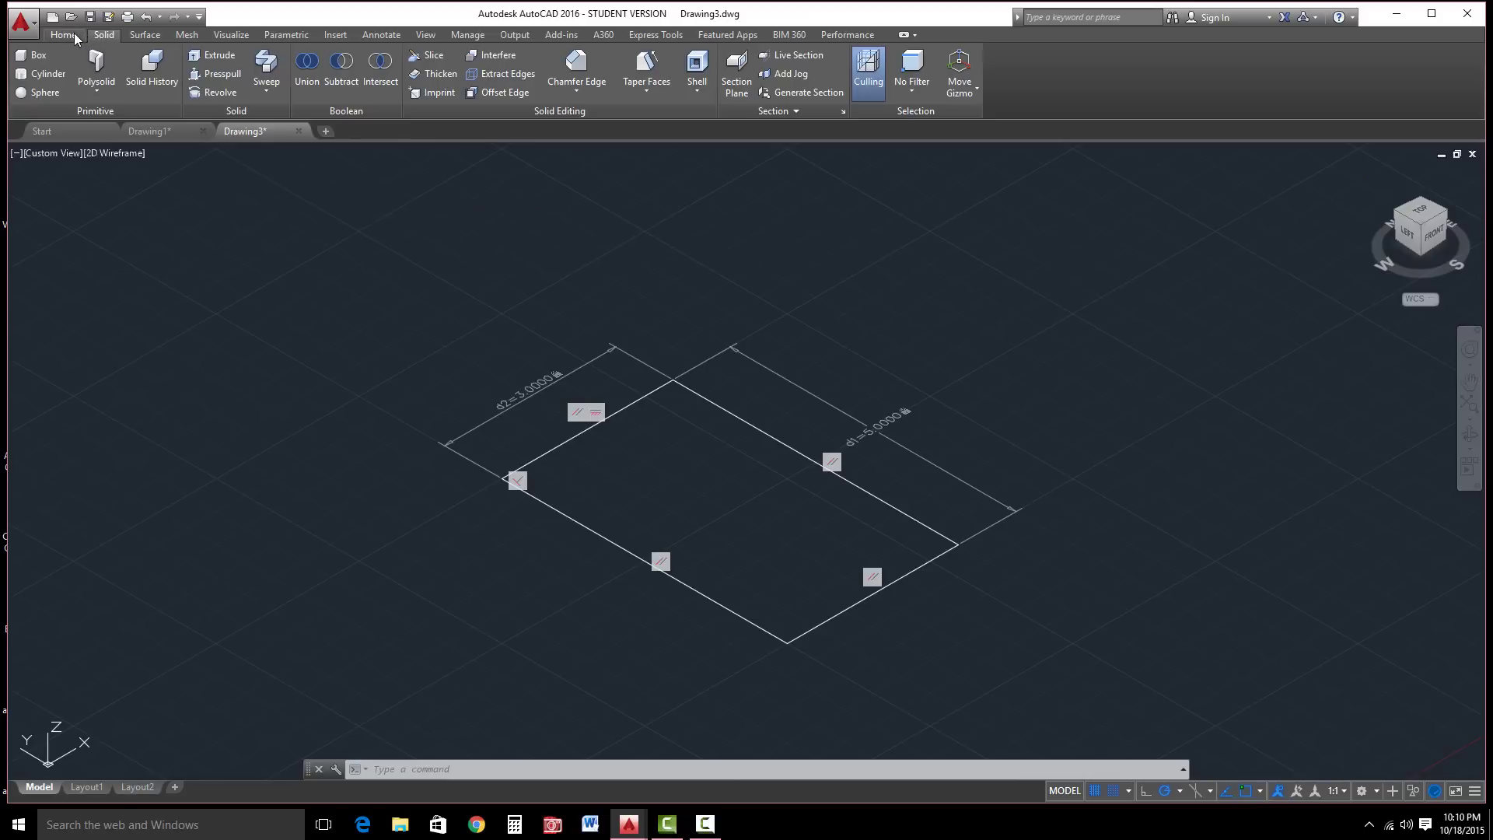
Extrude the window-selected 3 by 5 profile 0.5 units into a solid slab.
click(200, 57)
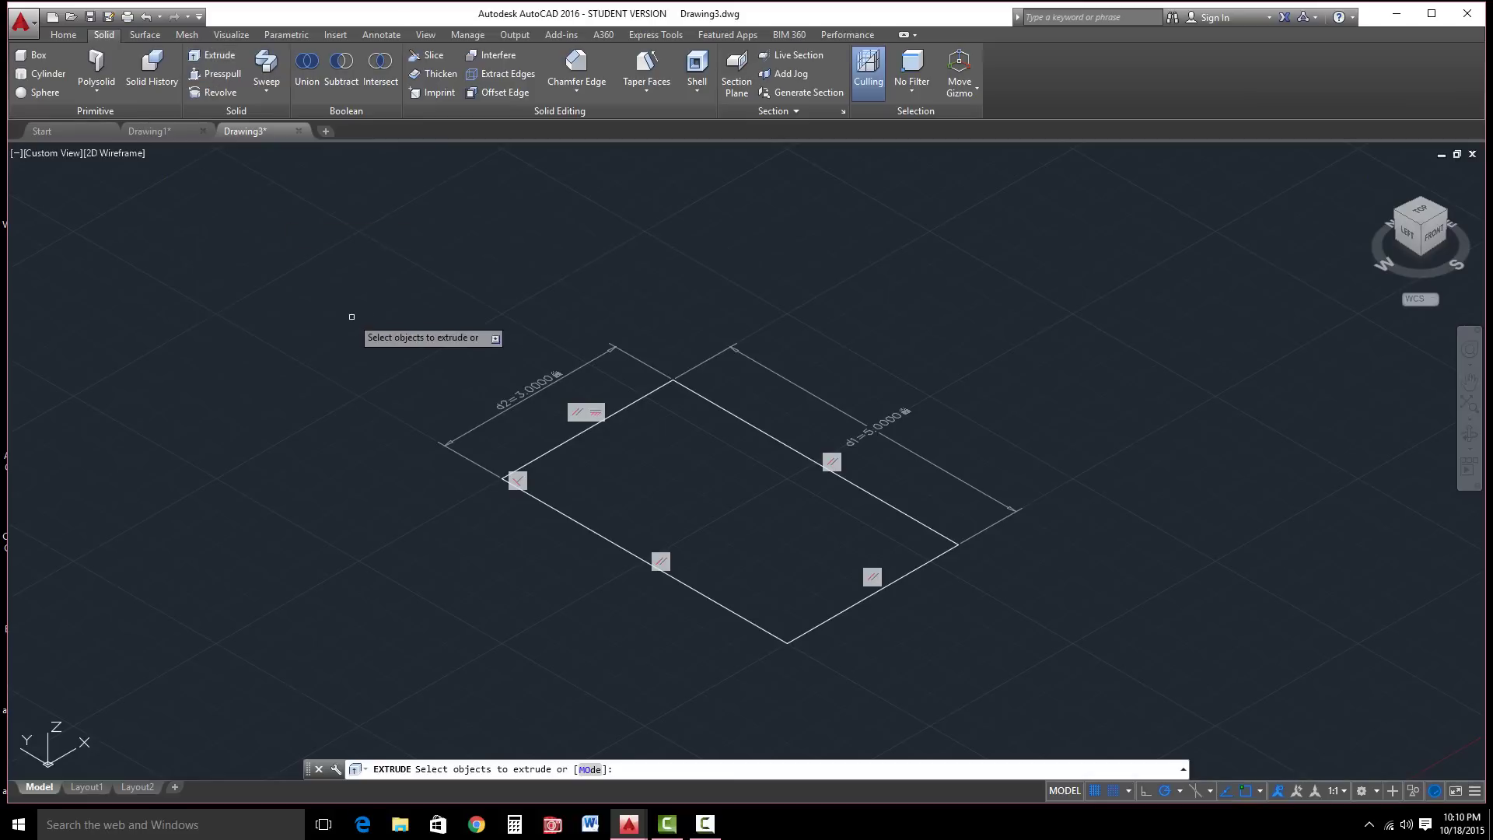
click(385, 289)
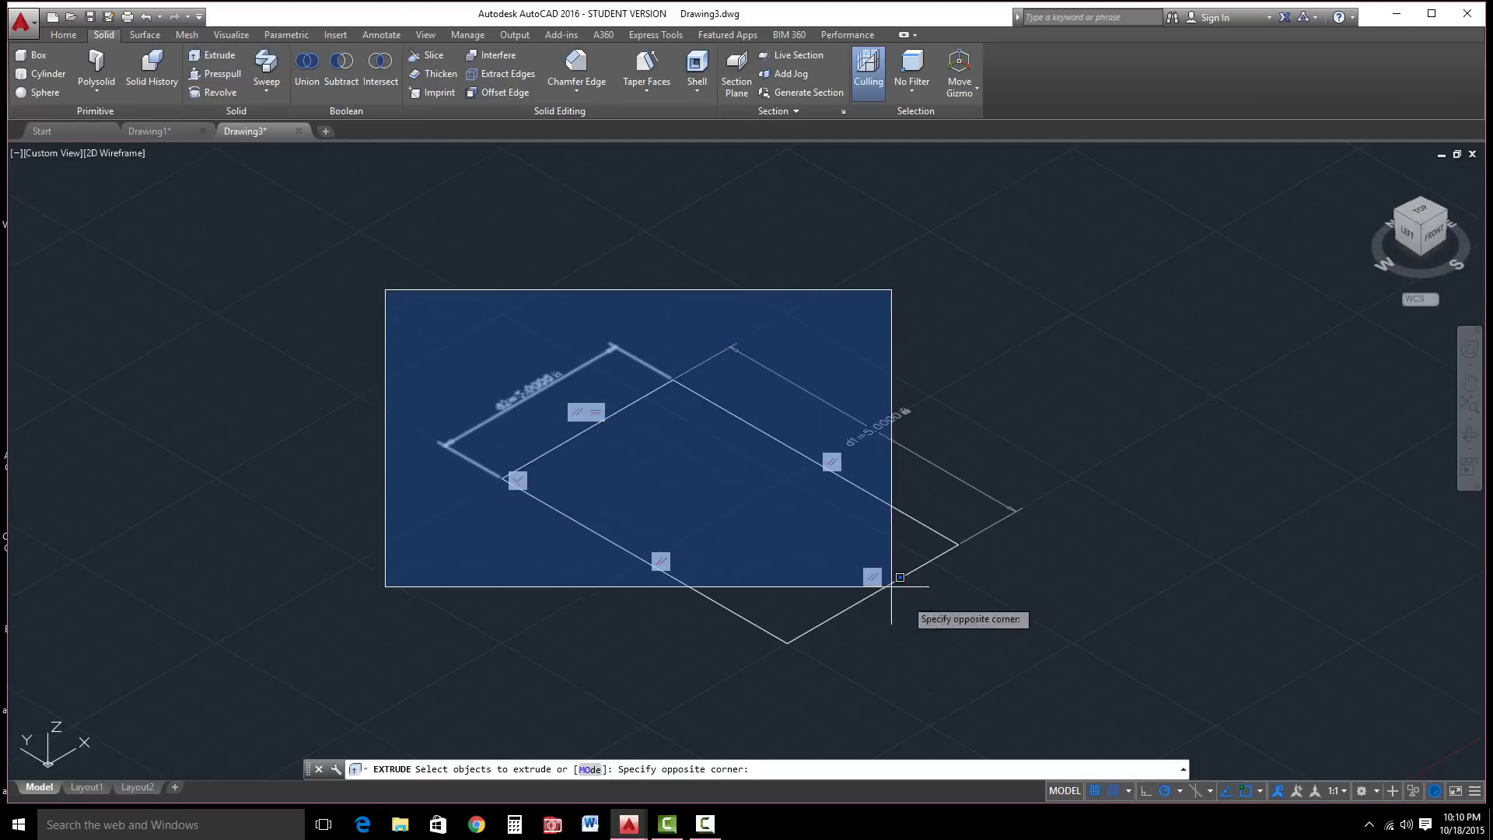
click(1075, 711)
key(Return)
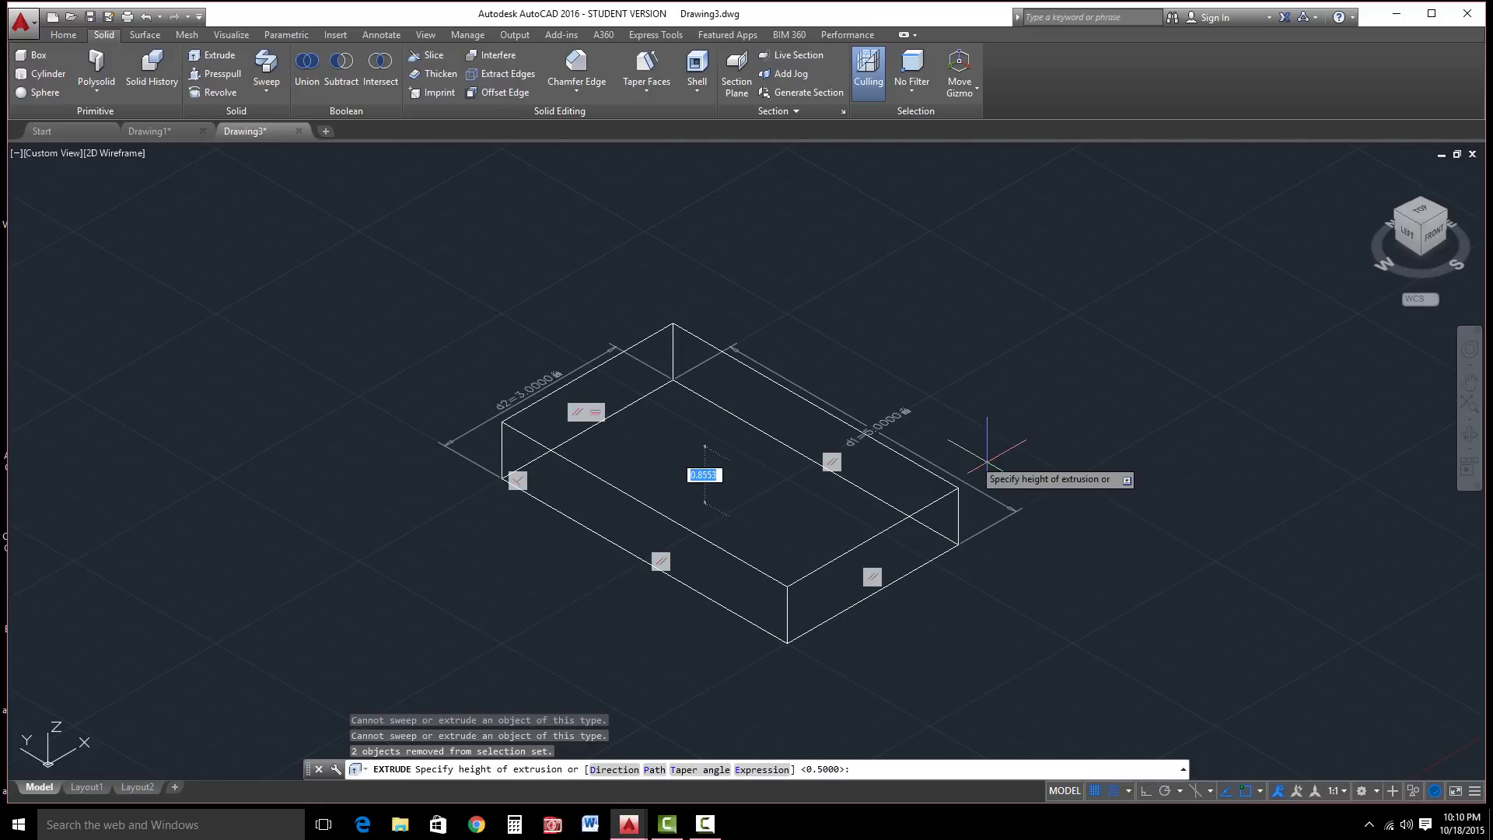
text(.5)
key(Return)
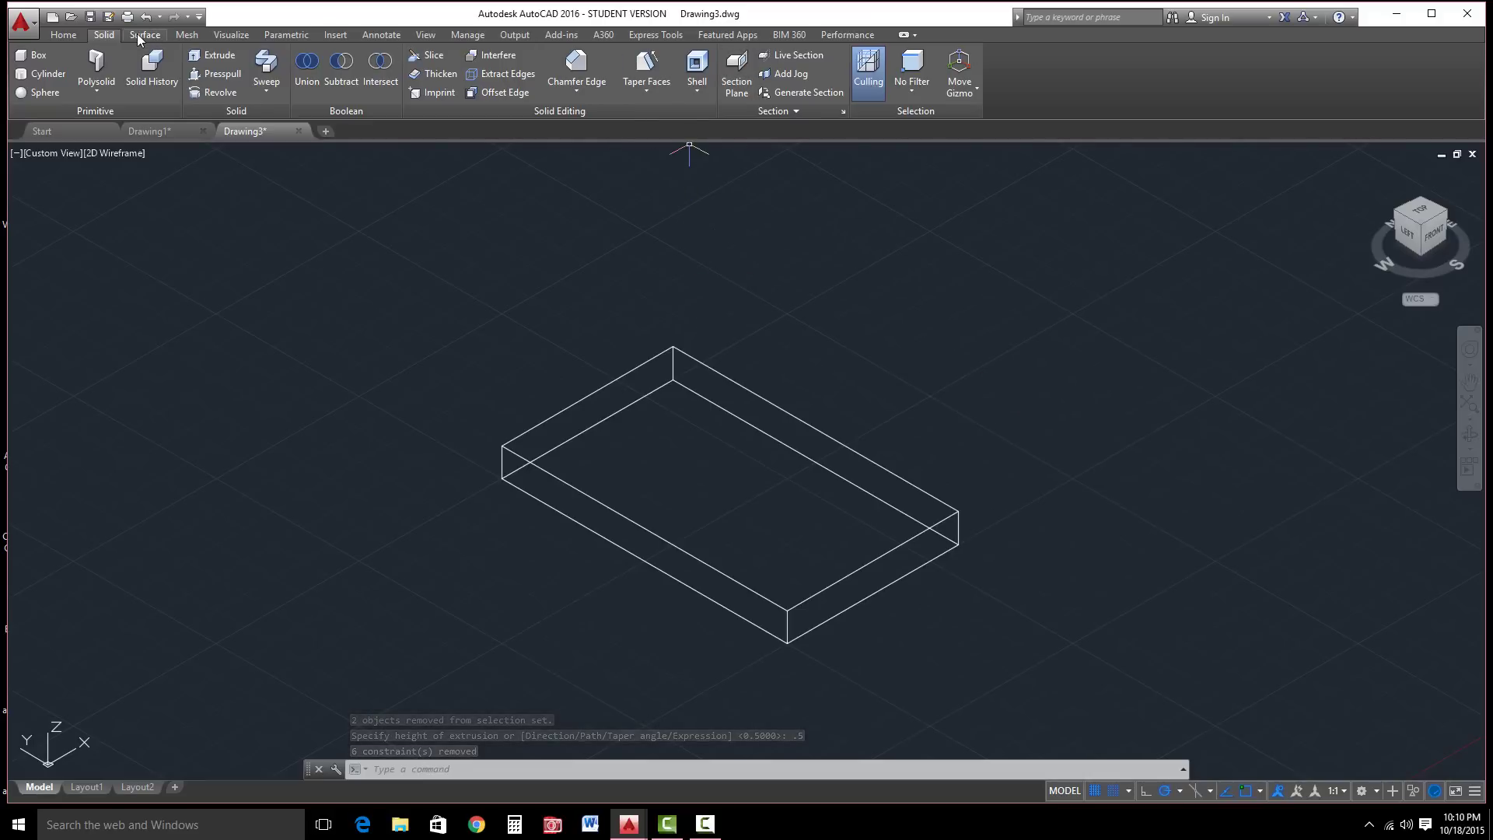
click(73, 35)
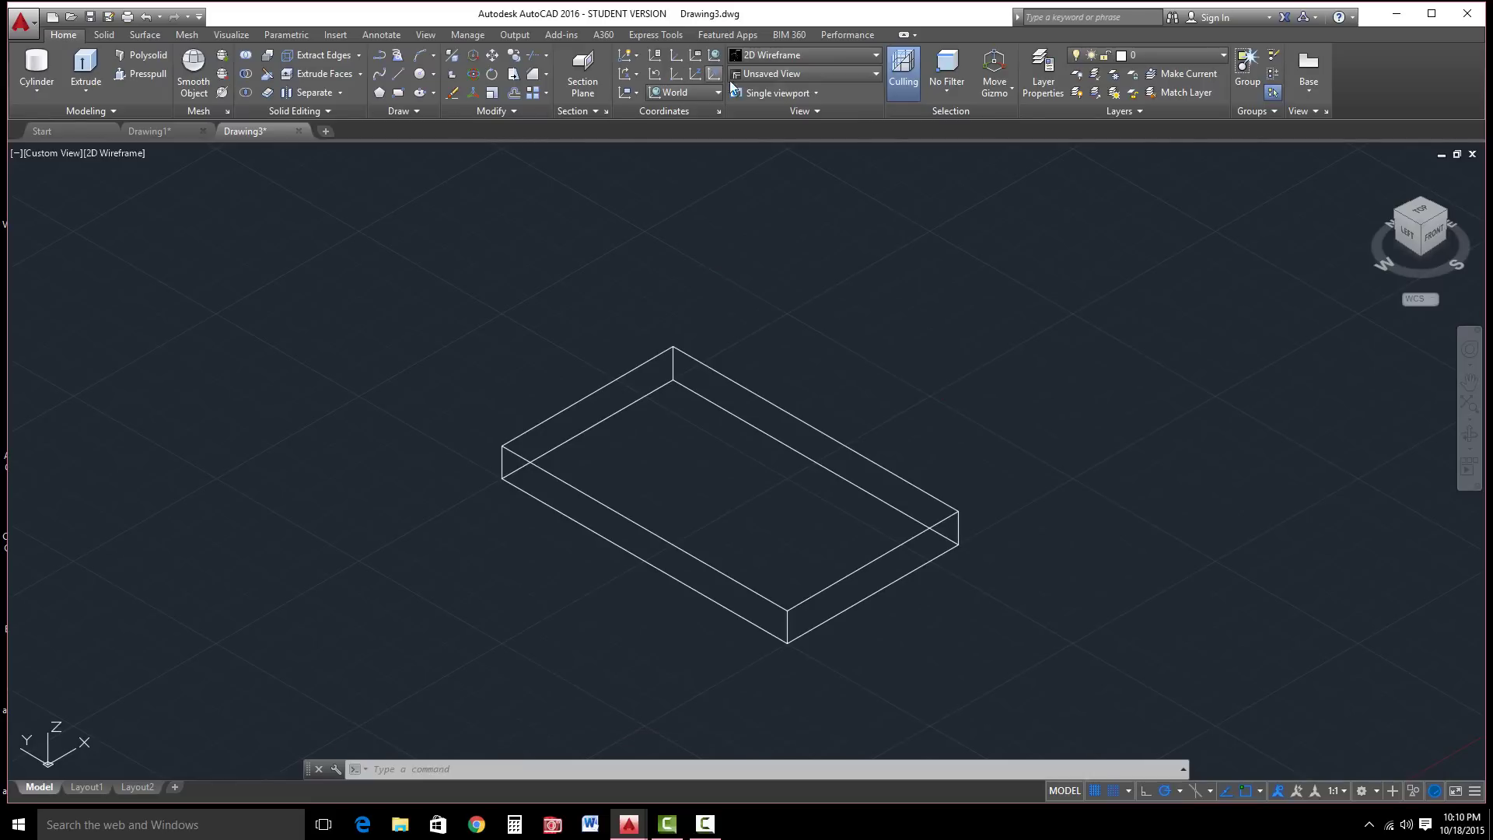
Set the visual style to Shades of Gray.
click(833, 54)
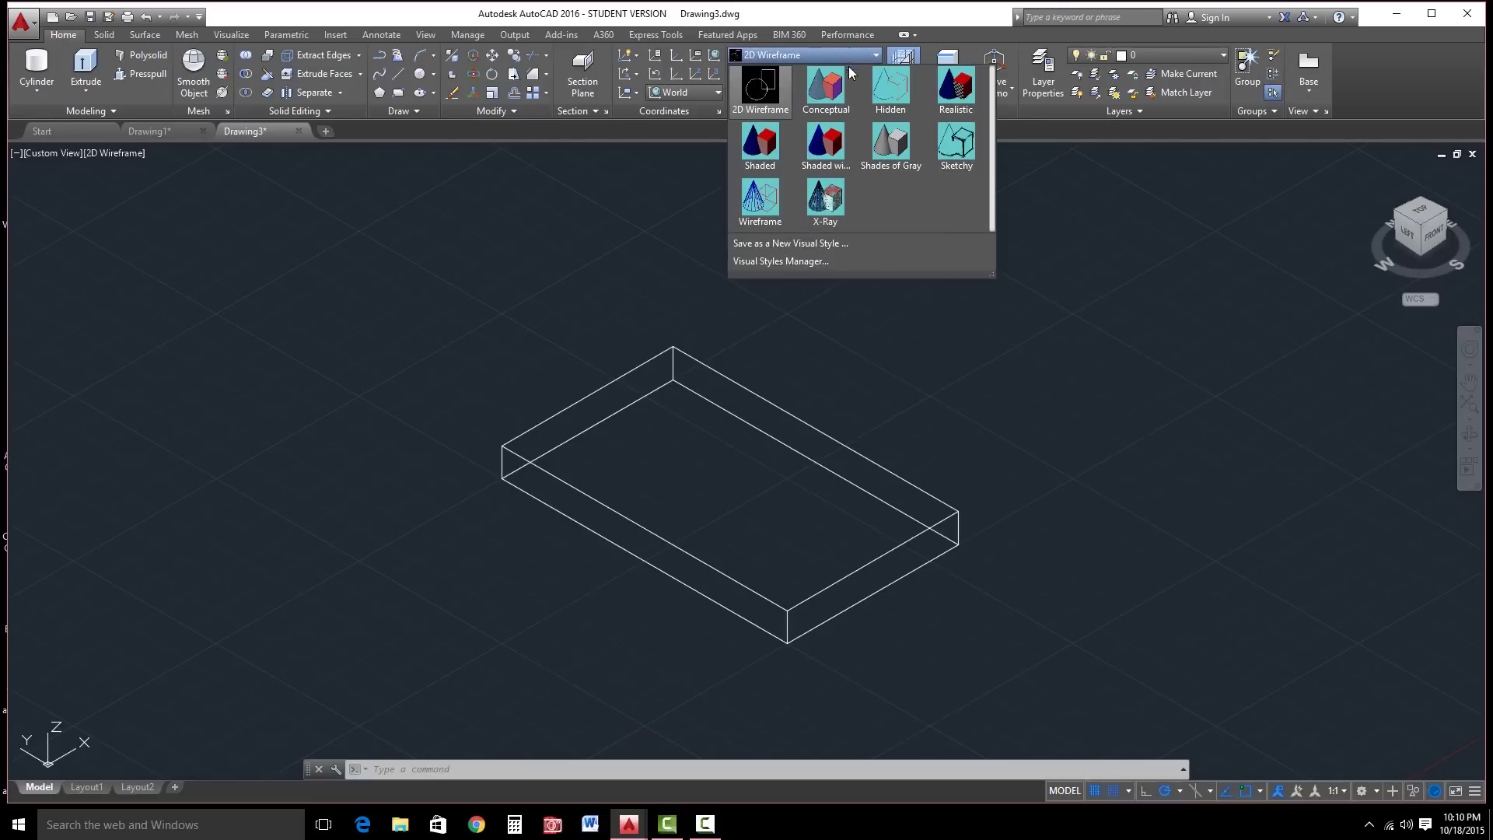
click(895, 151)
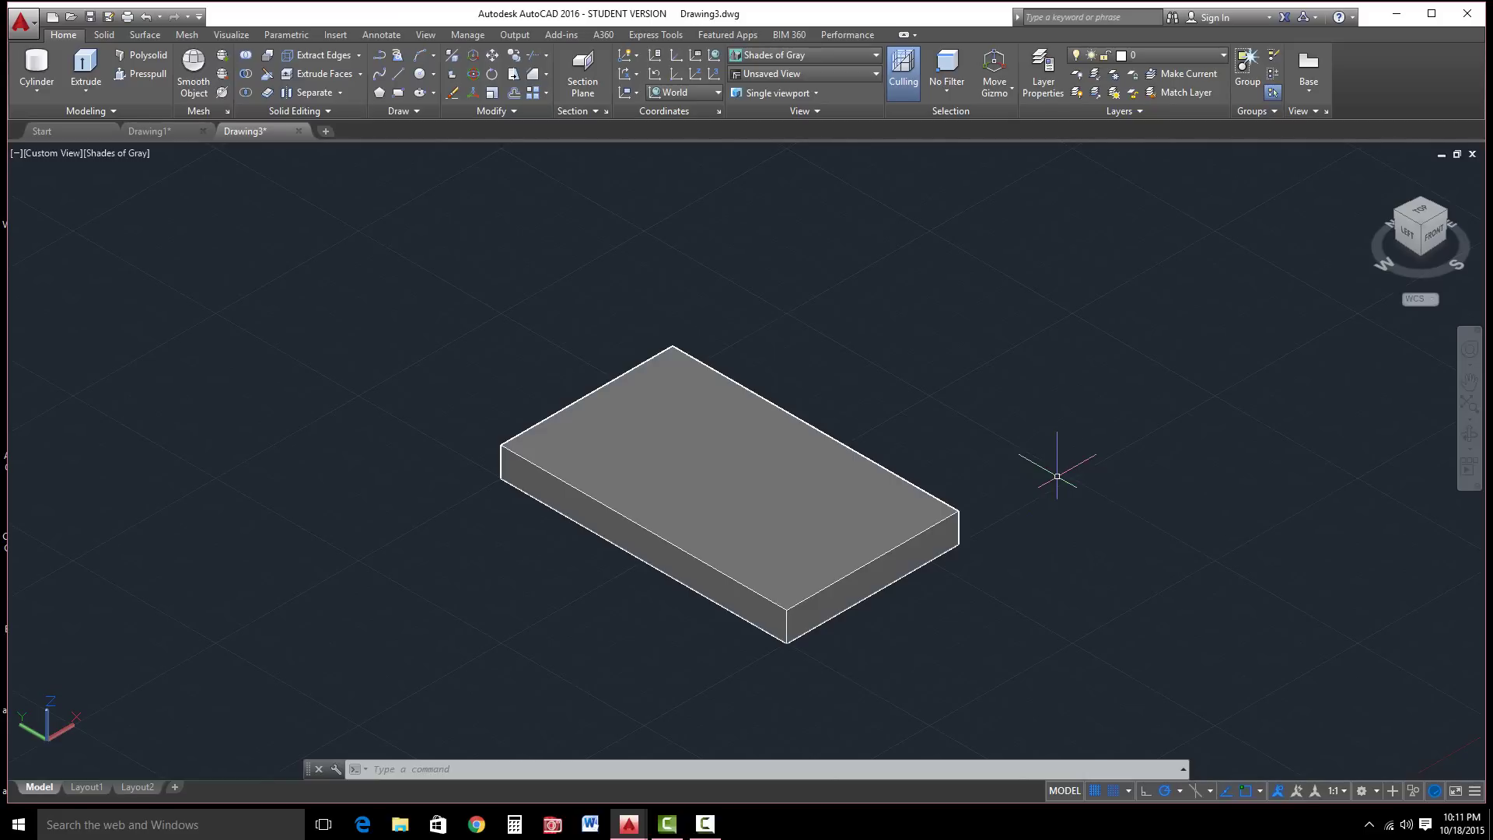
Draw a box anchored at the slab's front corner, length 3 and height 0.5.
click(44, 92)
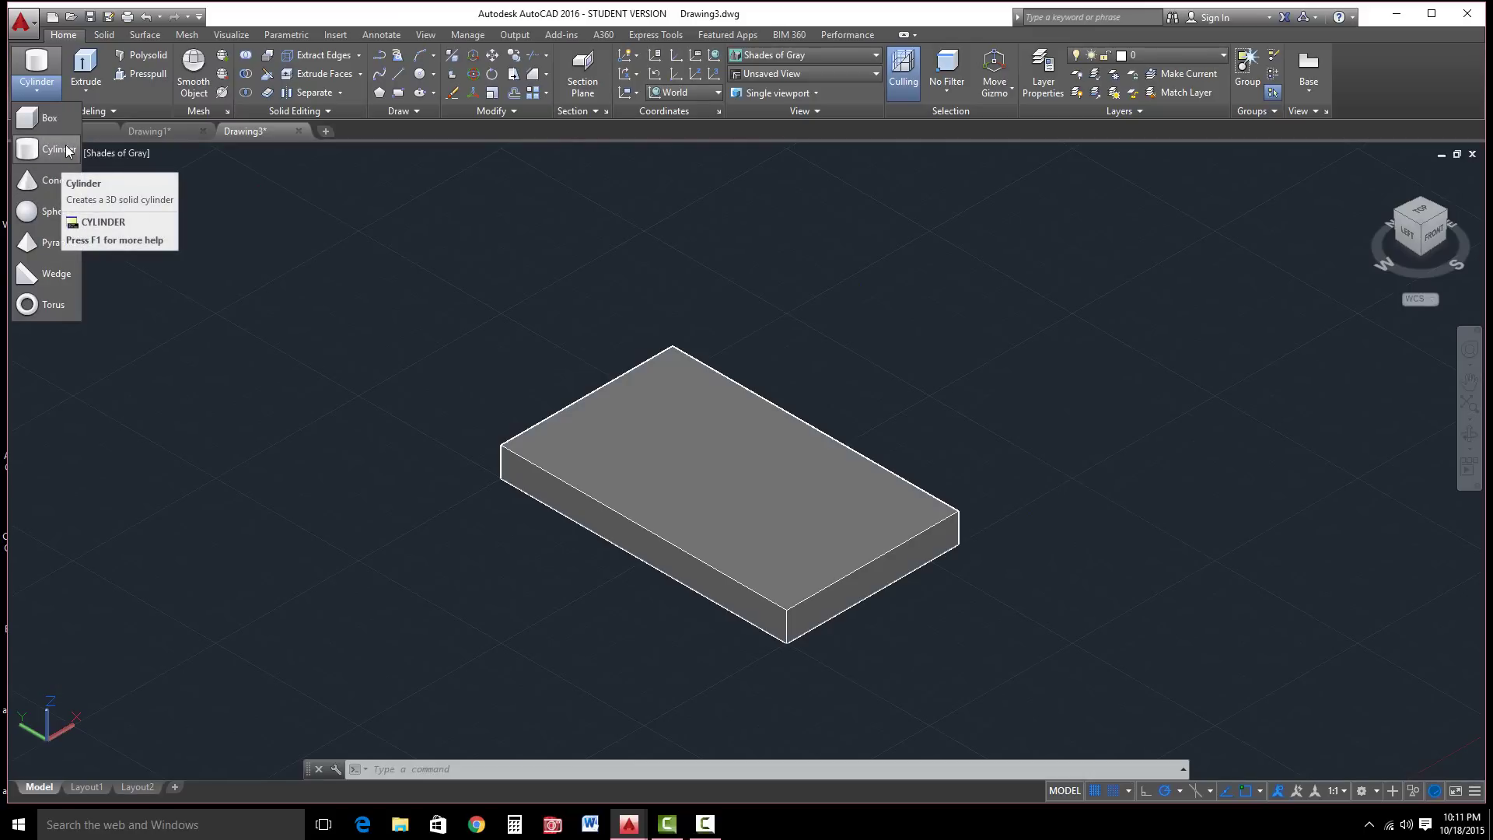
click(34, 118)
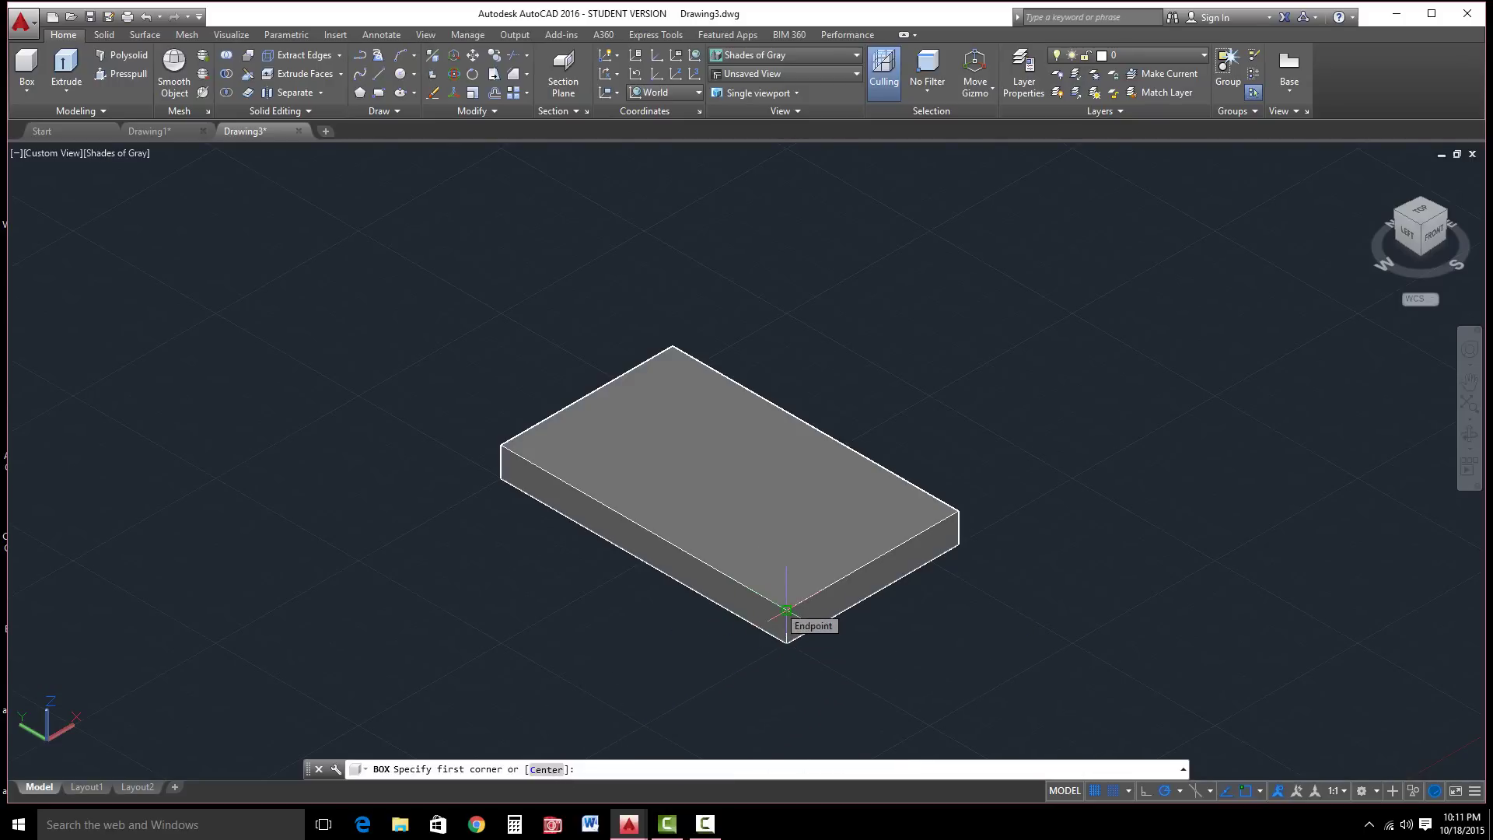
click(787, 610)
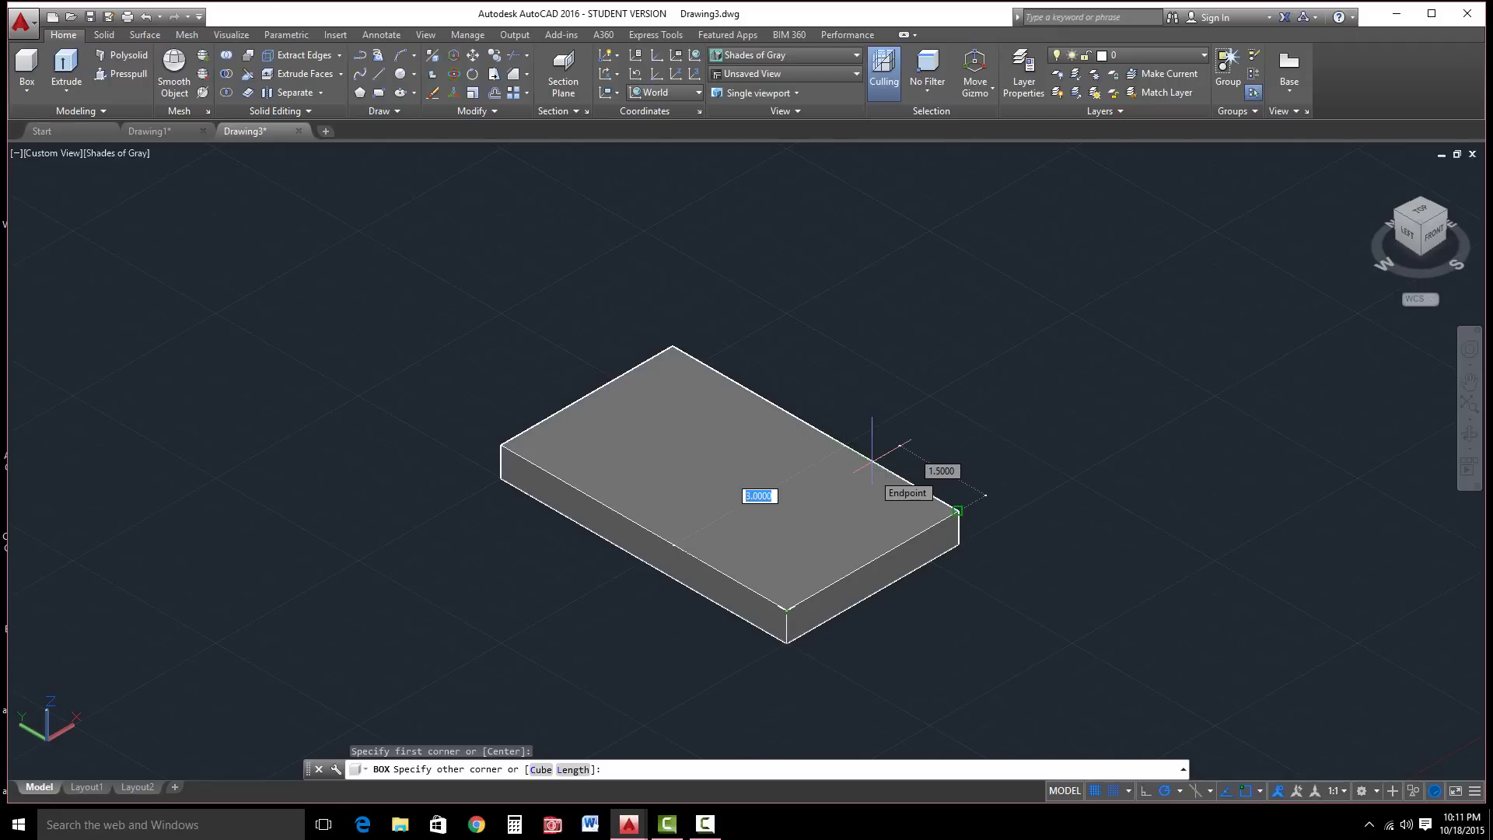
text(3)
key(Return)
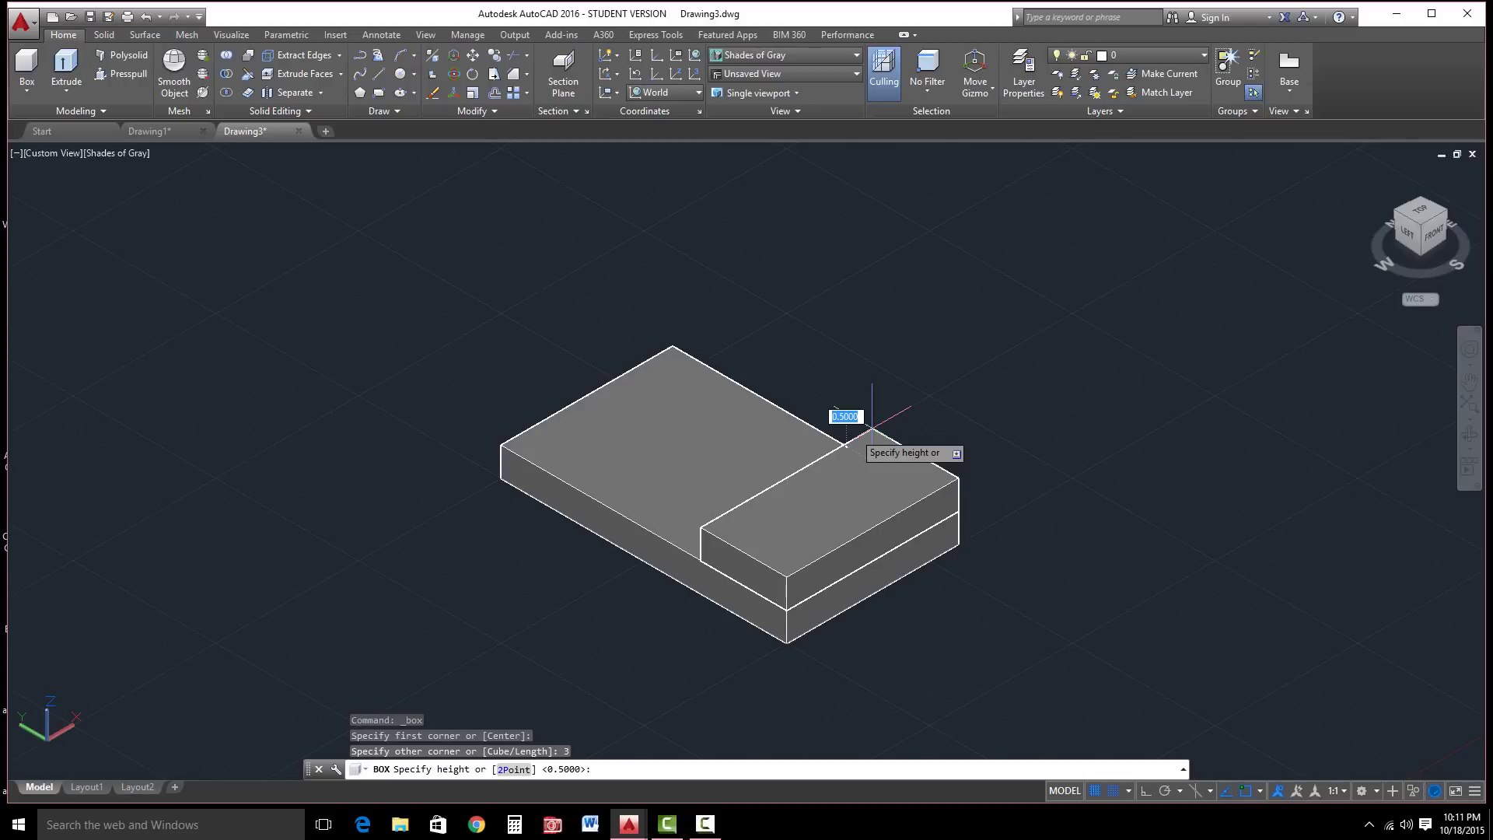
text(.5)
key(Return)
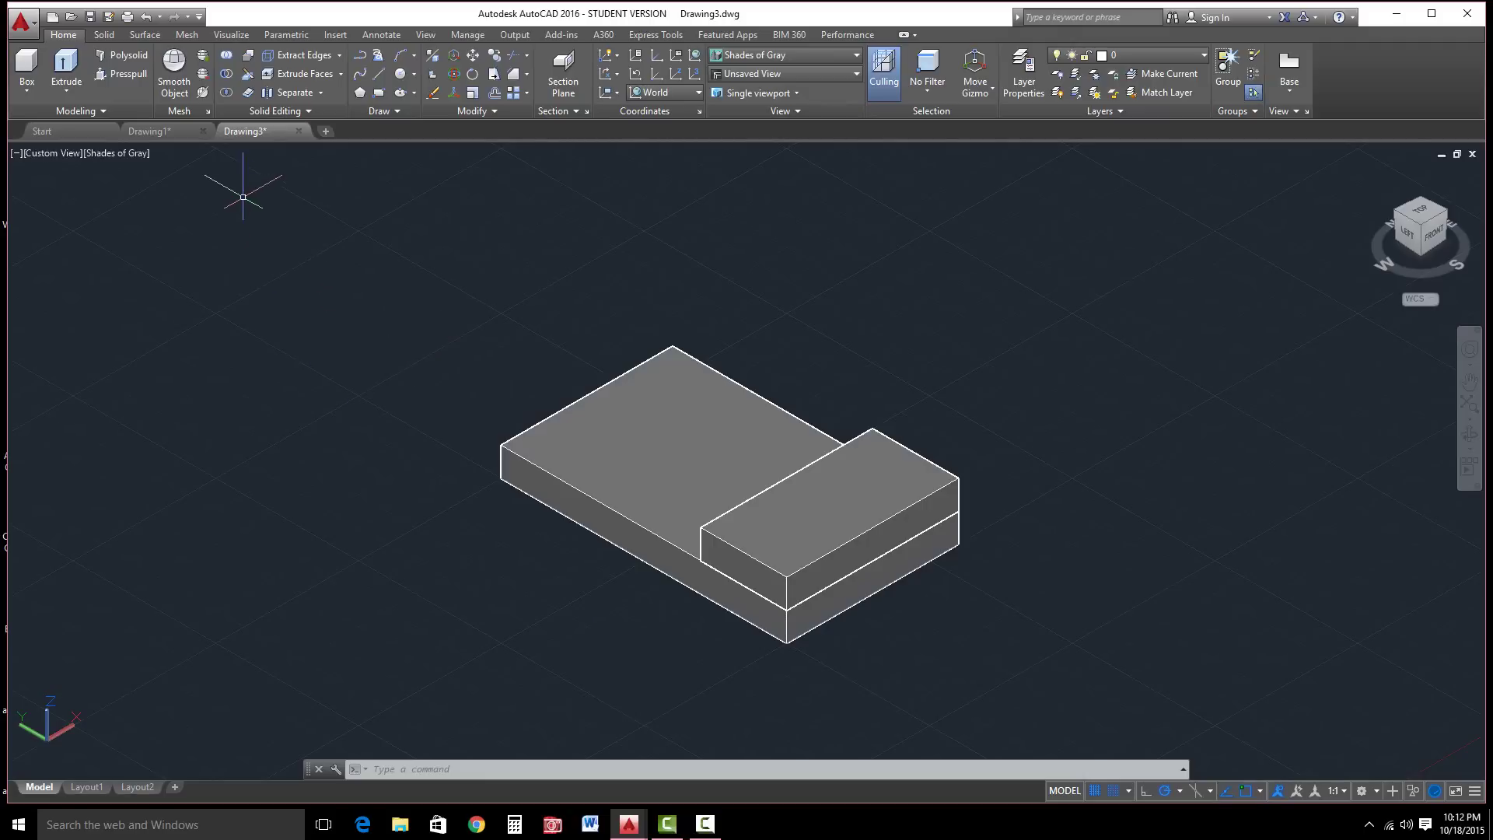
Union the larger and smaller boxes into one solid.
click(225, 56)
click(228, 55)
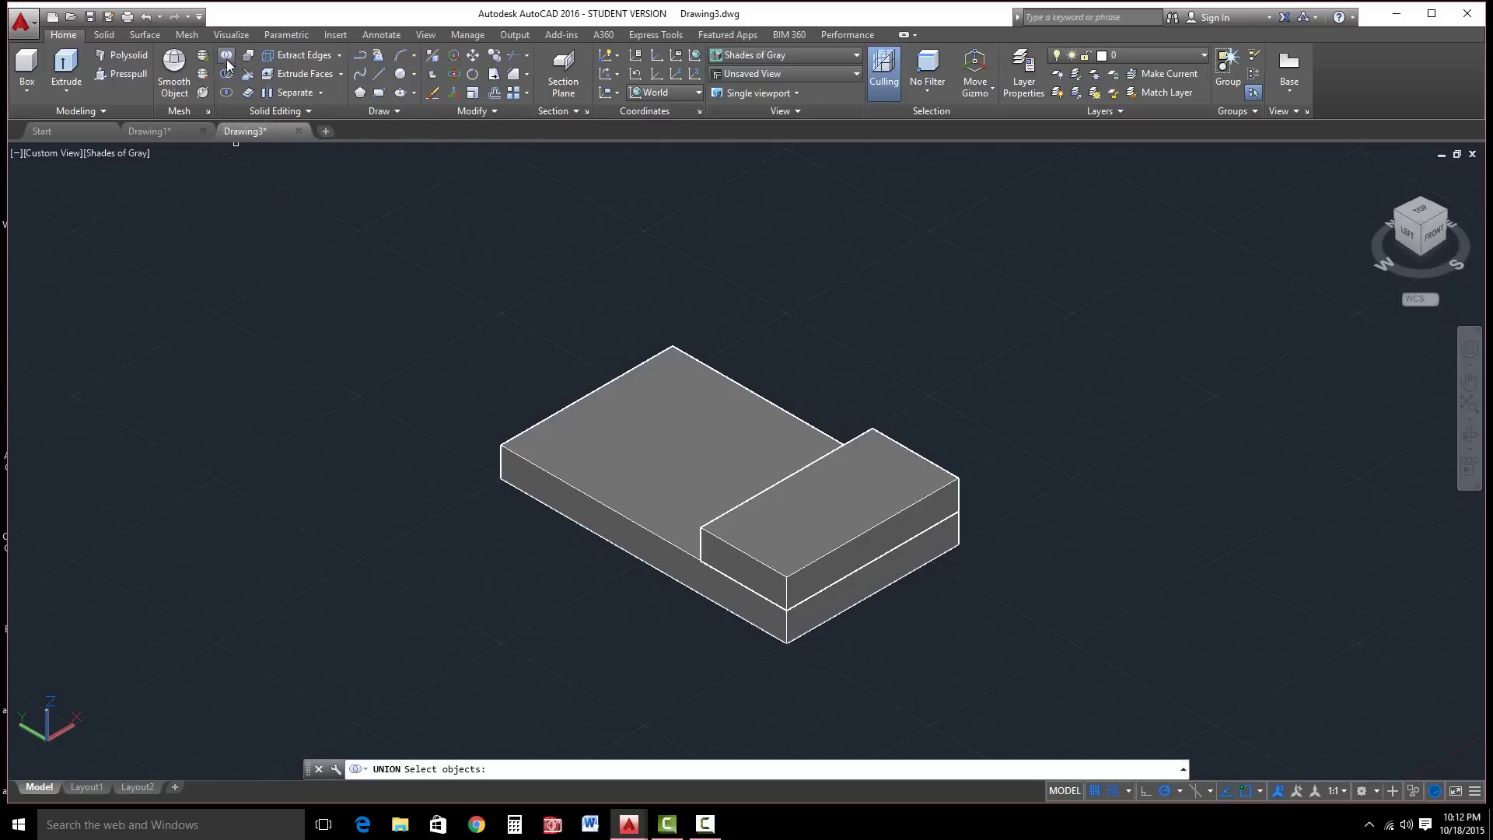
click(673, 444)
click(897, 475)
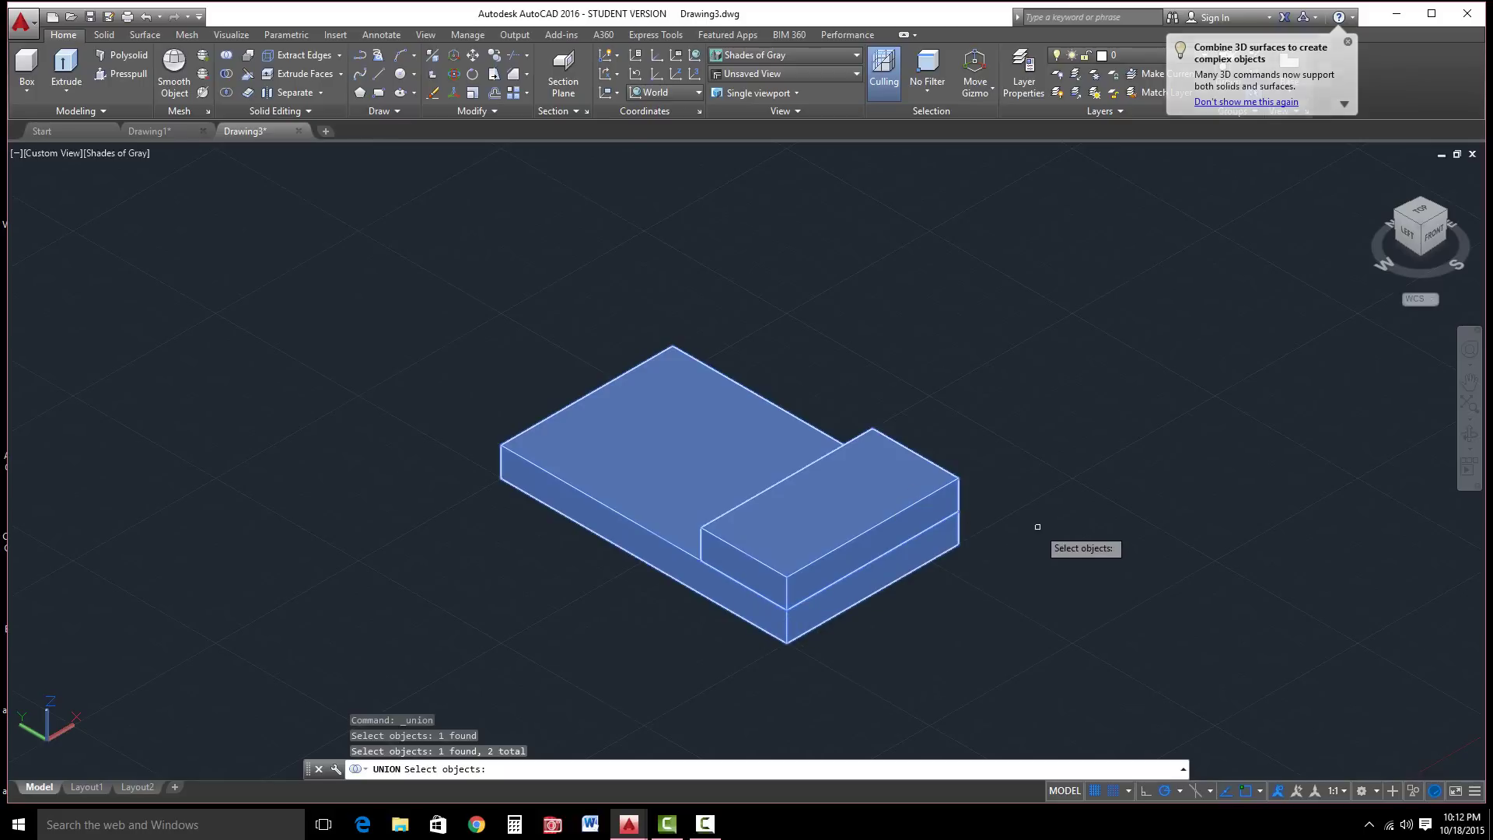
key(Return)
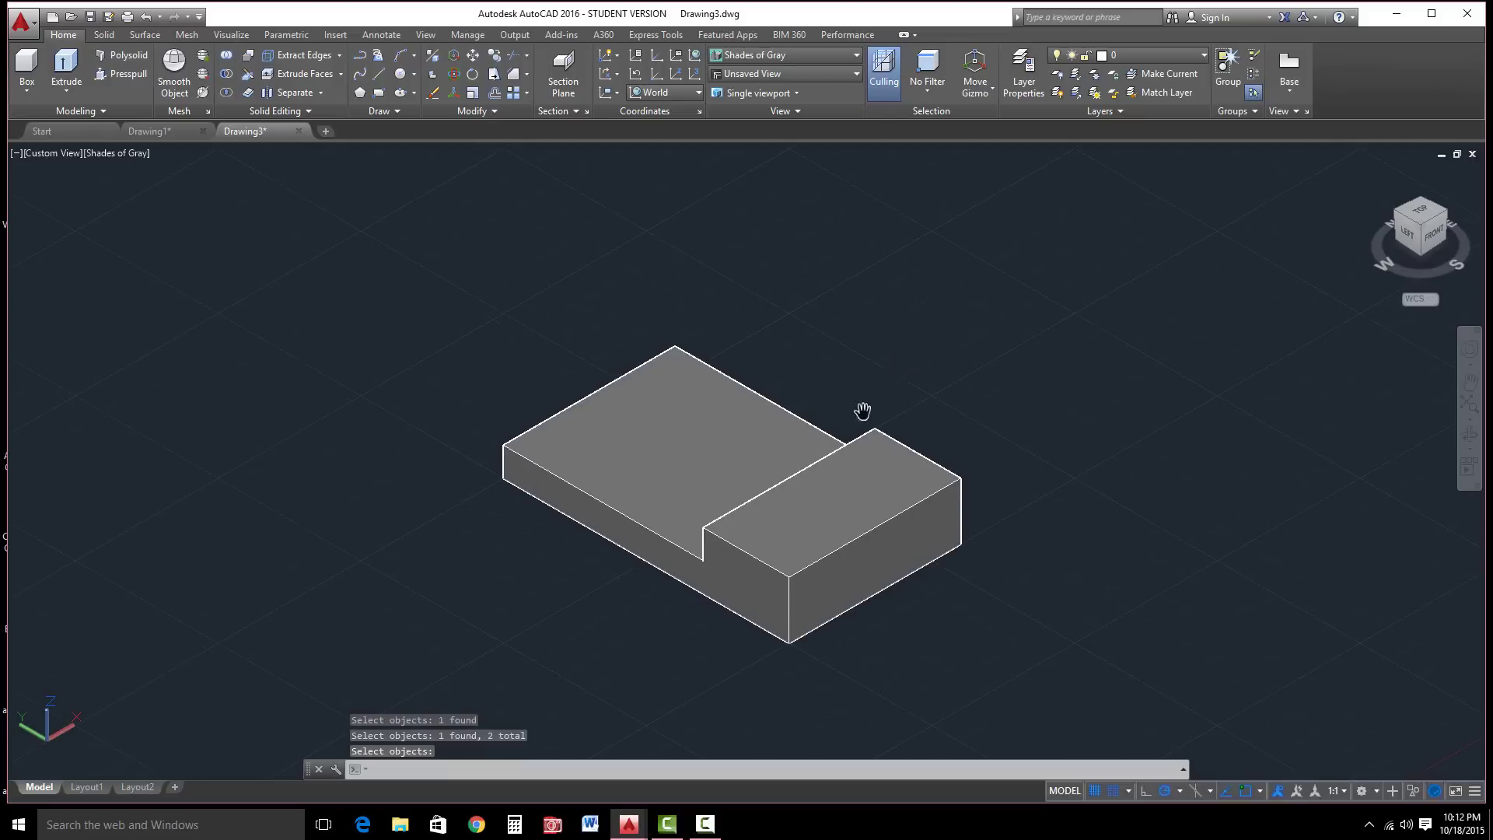
Switch to the Conceptual visual style and orbit to view the stepped solid from another side.
click(840, 54)
click(802, 82)
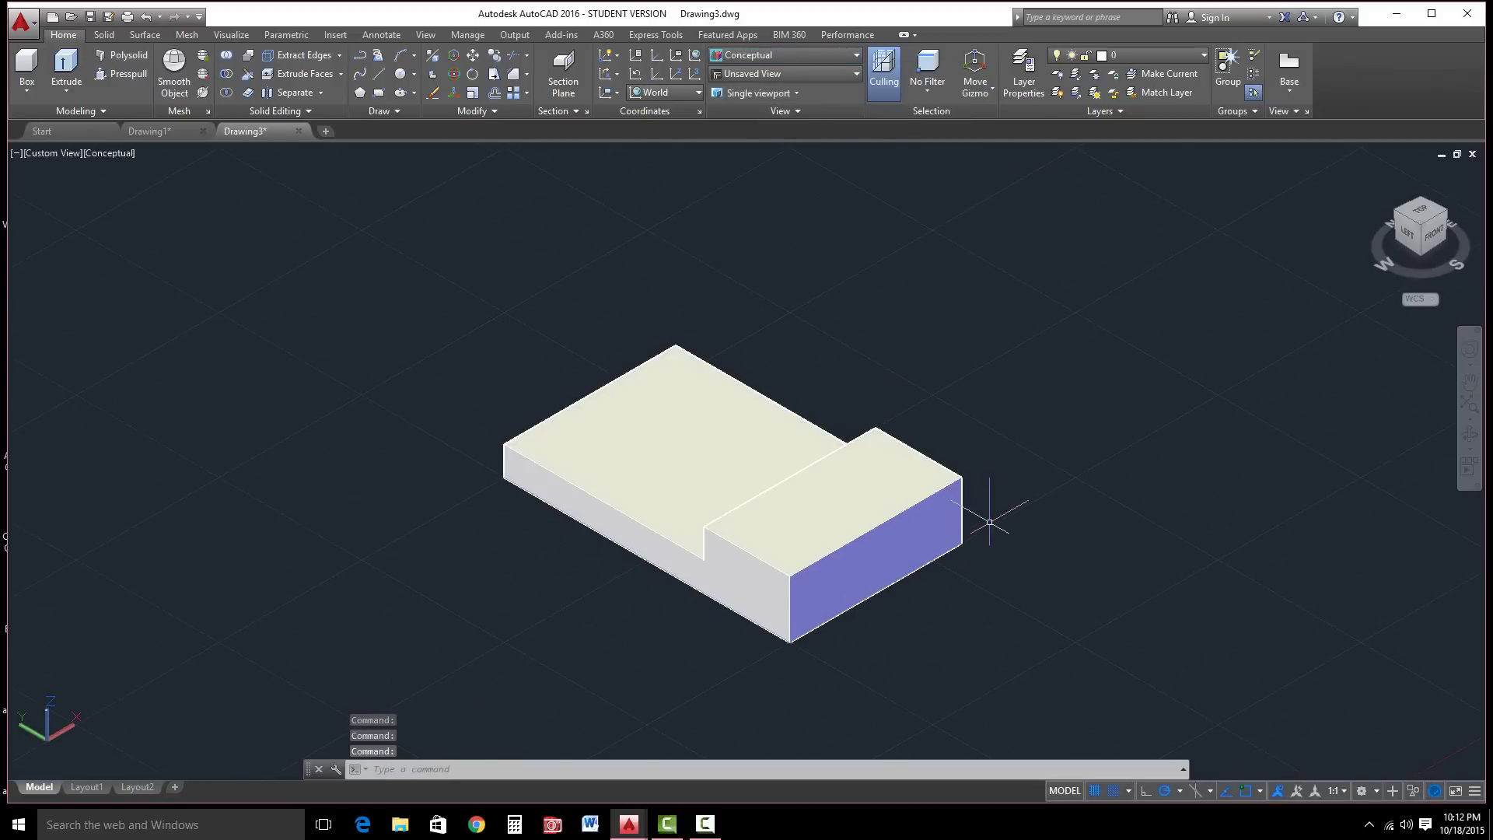
shift+middle_drag(992, 520, 494, 545)
mouse_move(911, 437)
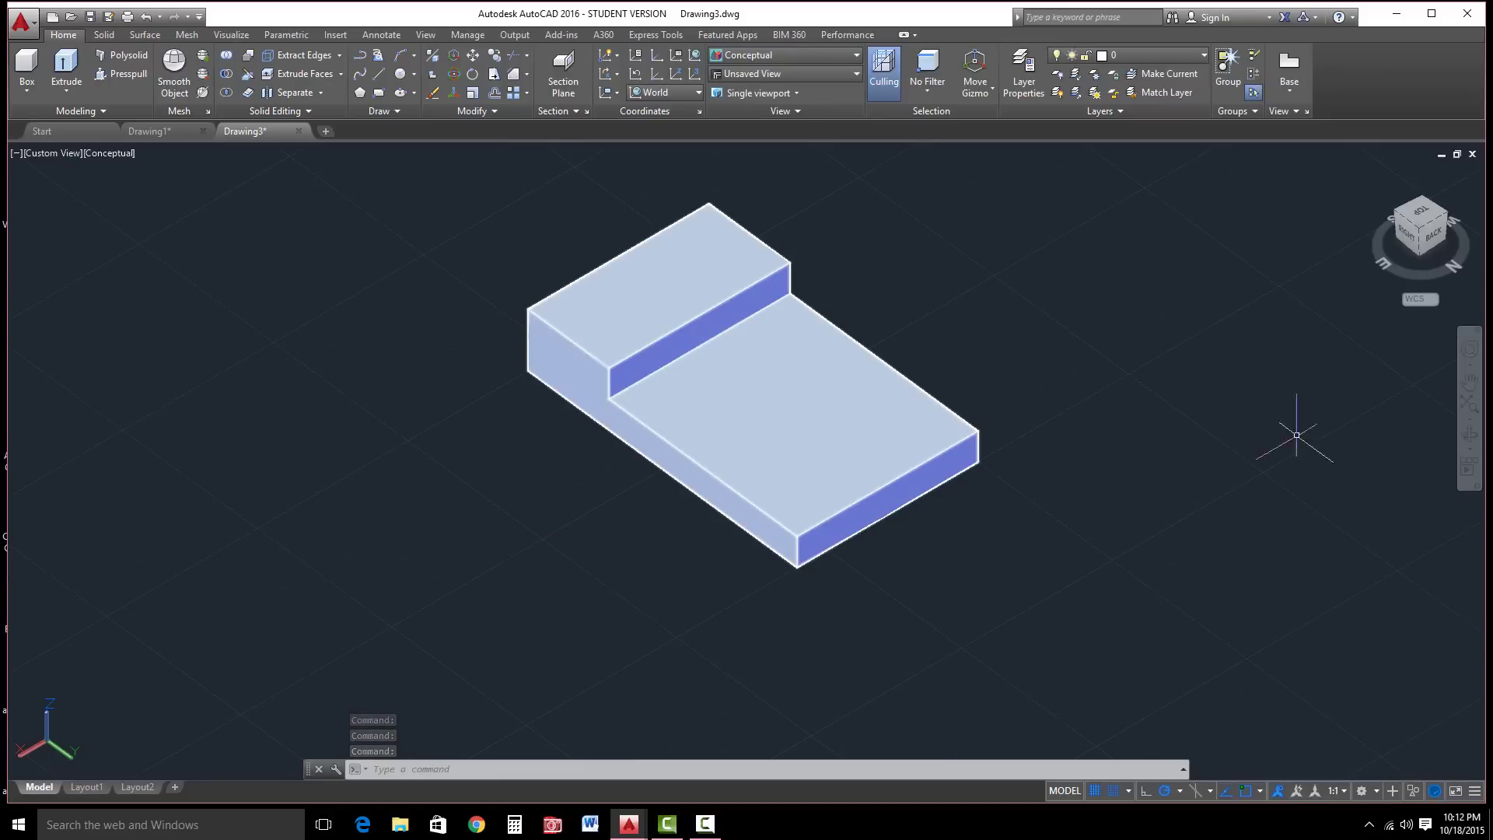
drag(1378, 249, 1357, 223)
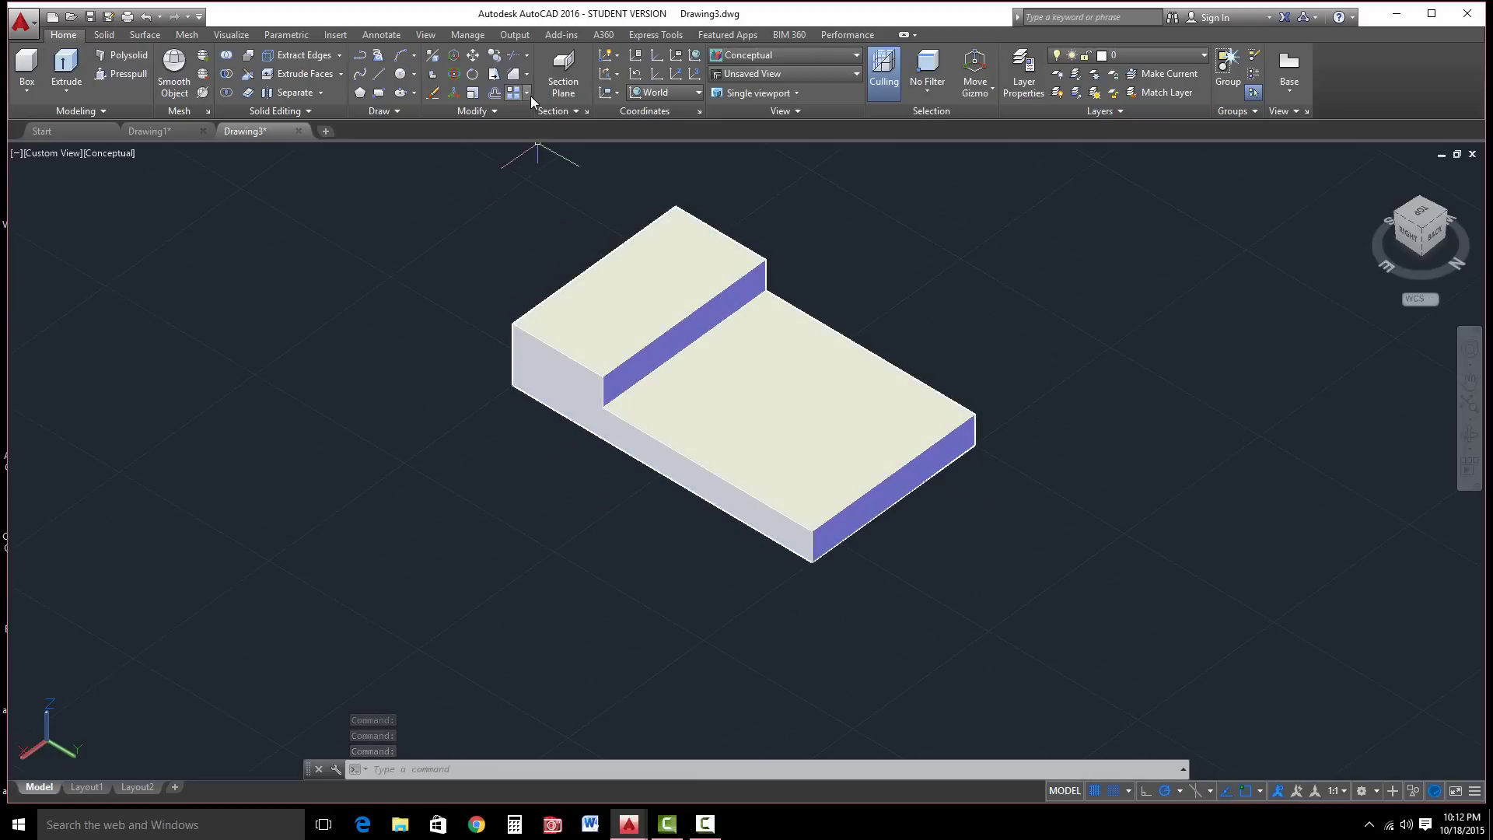
Fillet the solid's front vertical corner edge with a radius of 1.
click(103, 35)
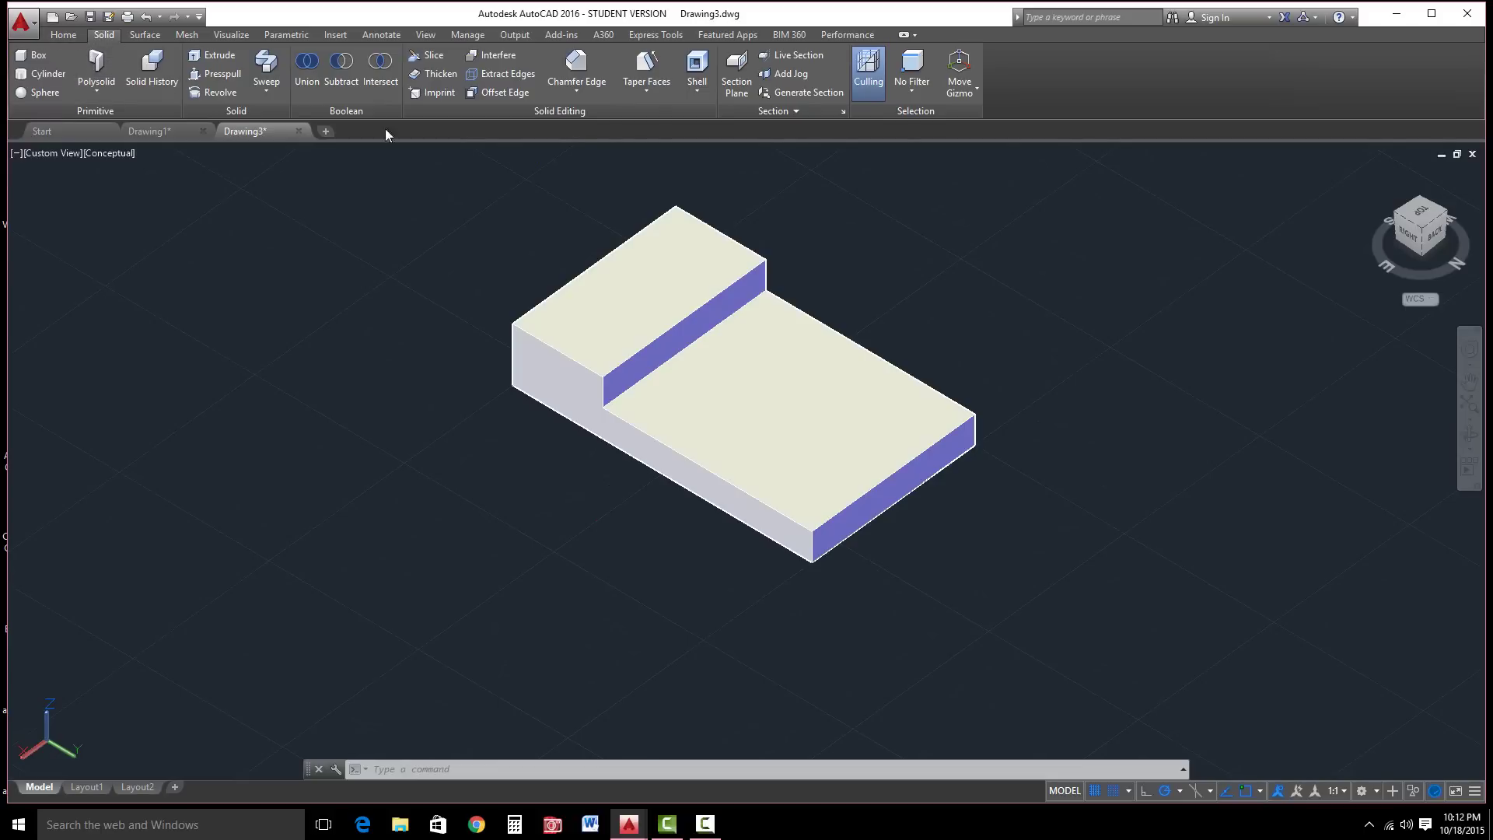
click(576, 91)
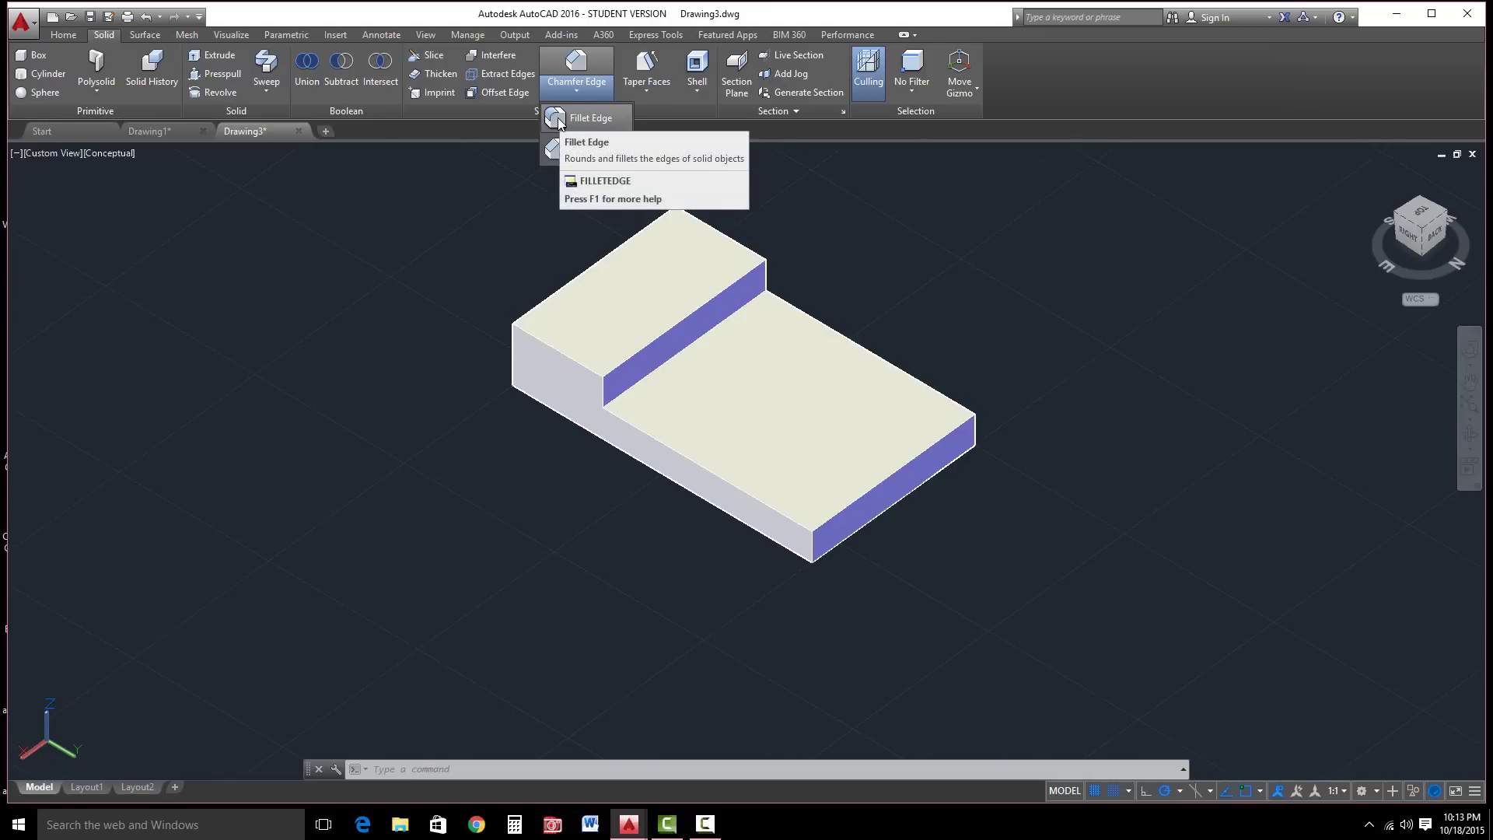
click(558, 118)
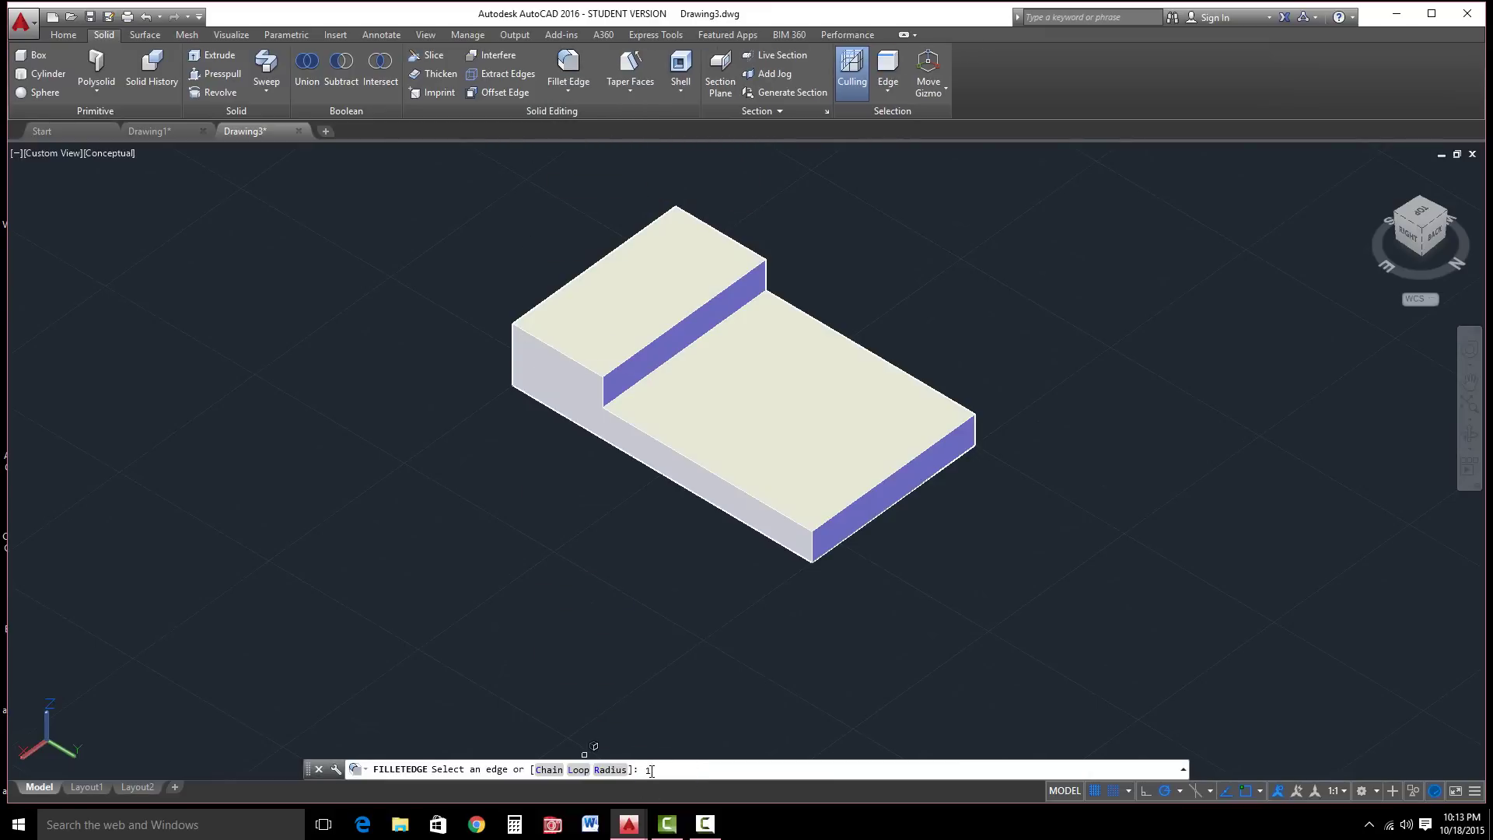
key(Return)
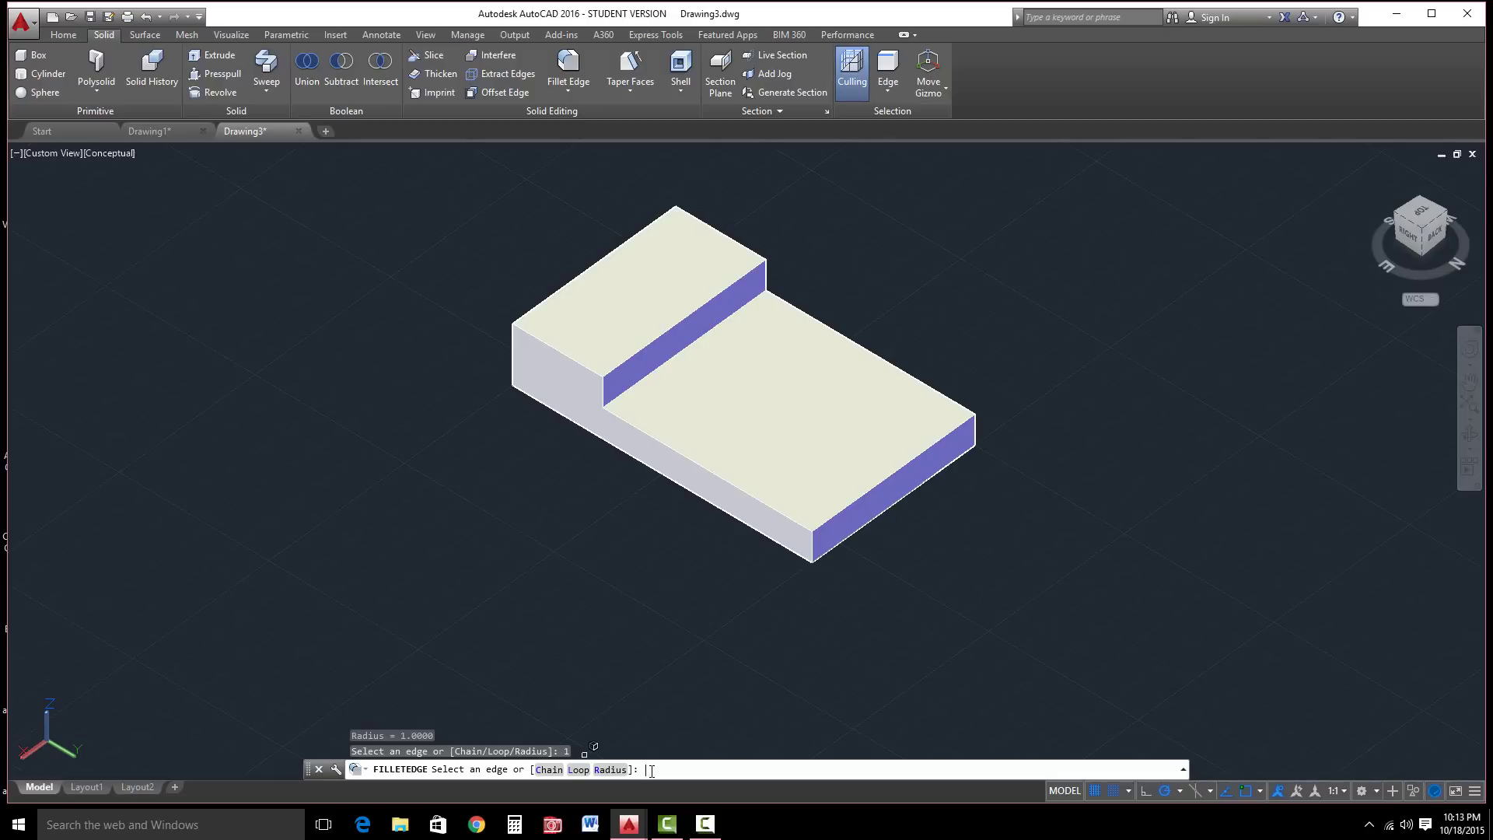
click(813, 548)
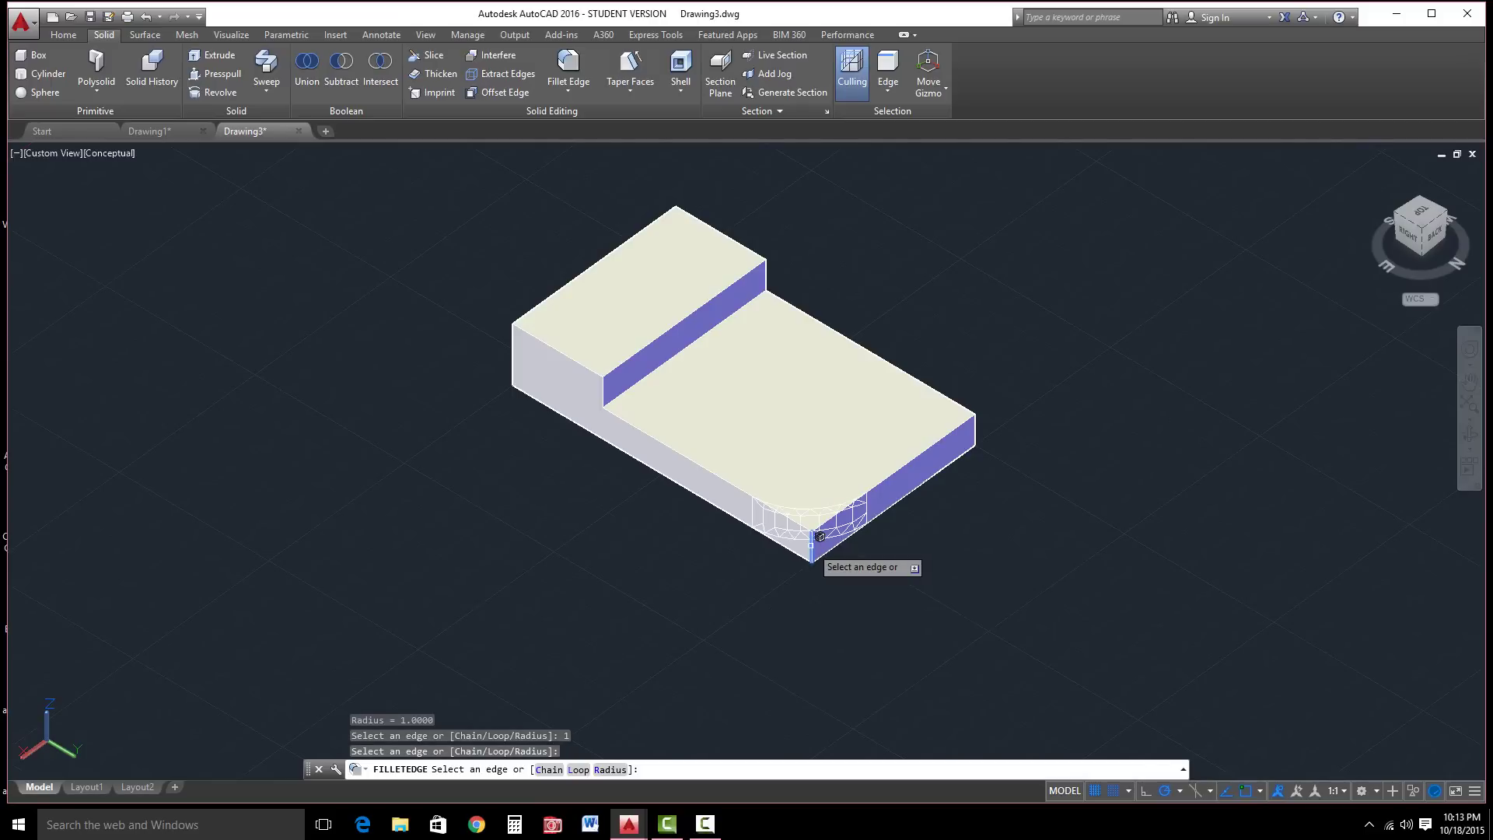
key(Return)
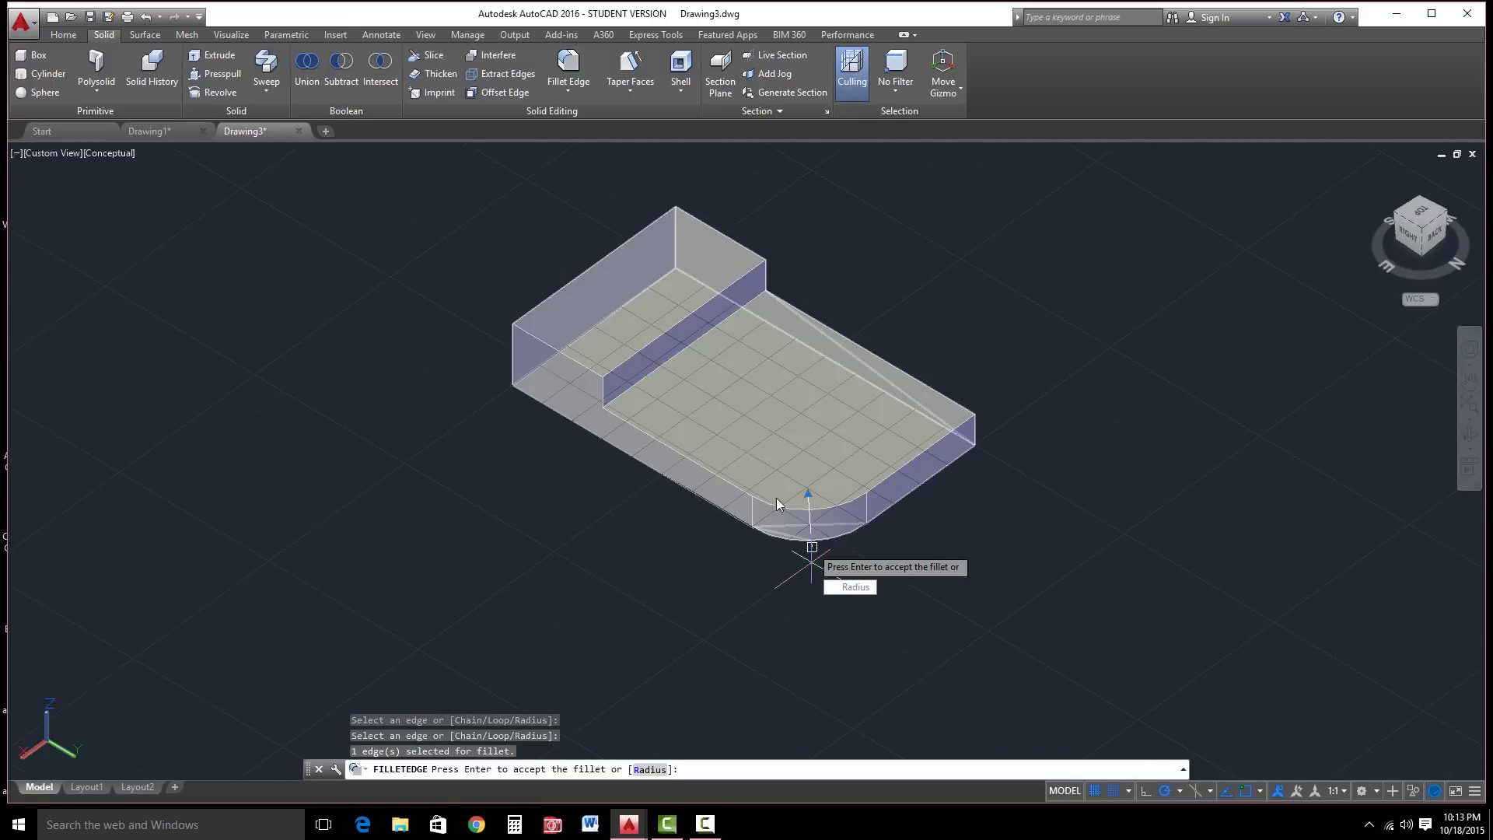
key(Return)
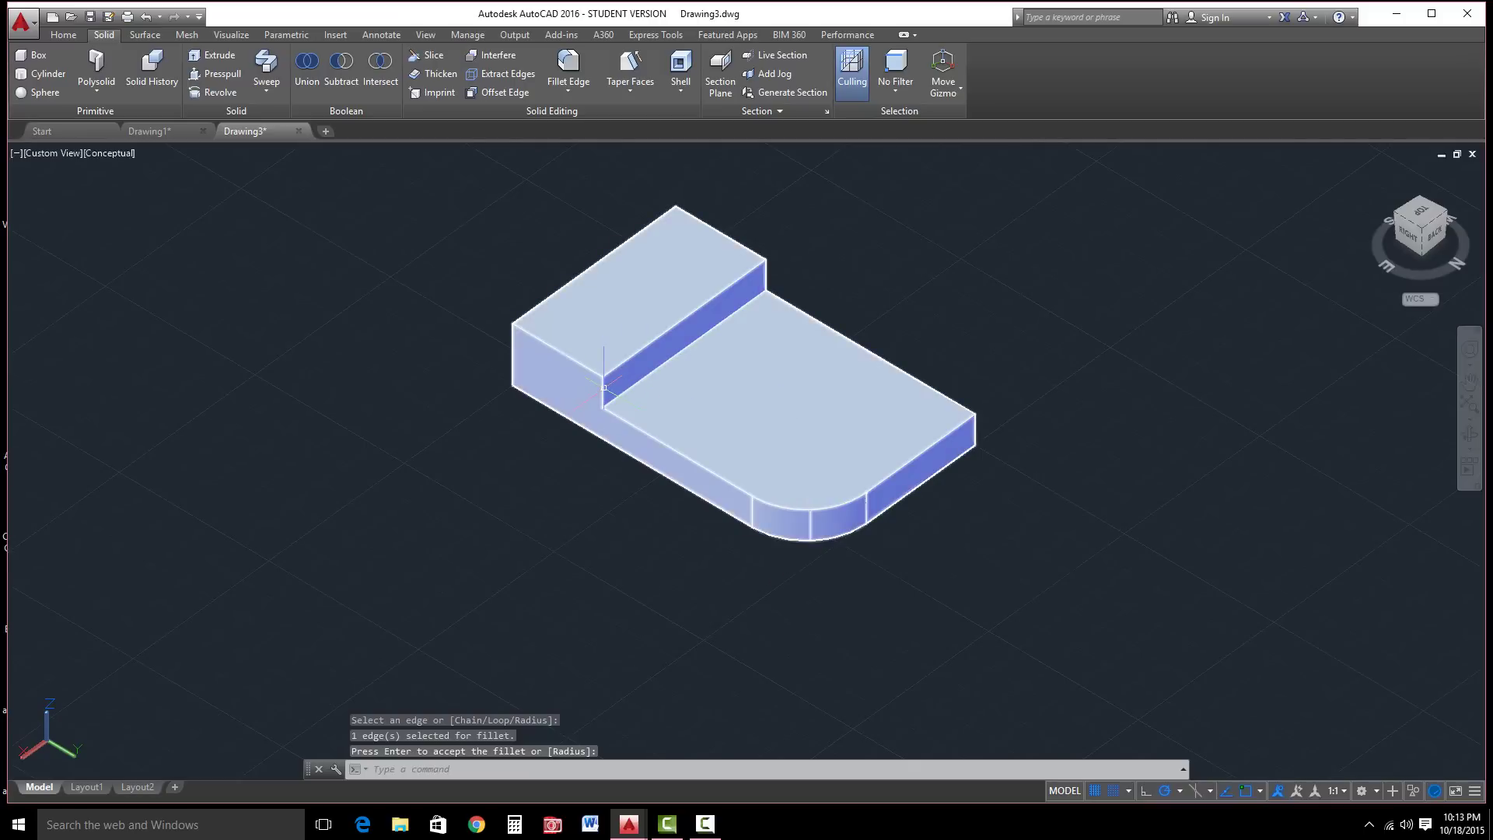
Repeat Fillet Edge to round the inner notch edge with the same 1-unit radius.
click(601, 389)
right_click(552, 439)
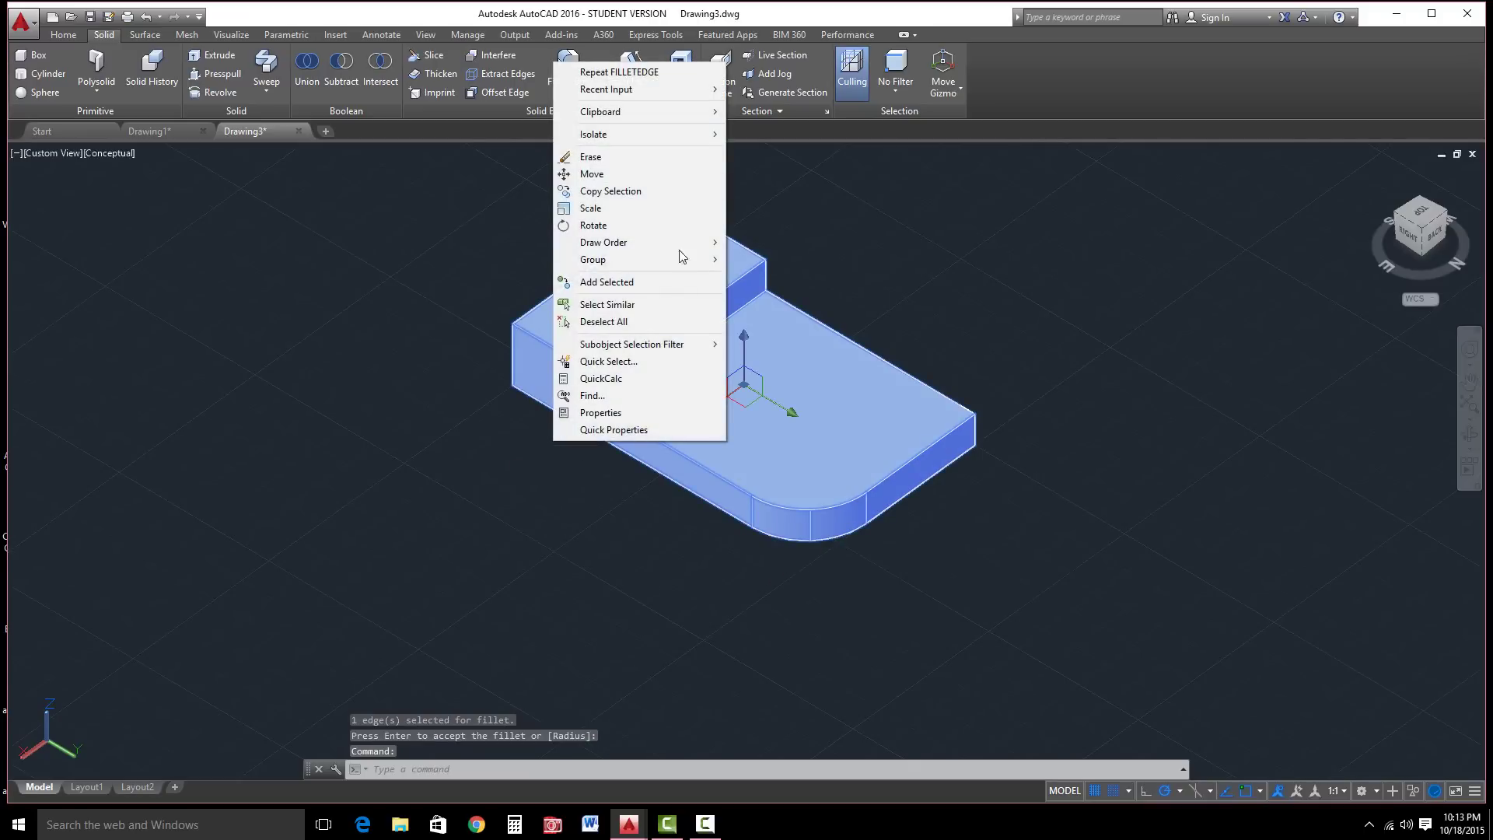
click(641, 72)
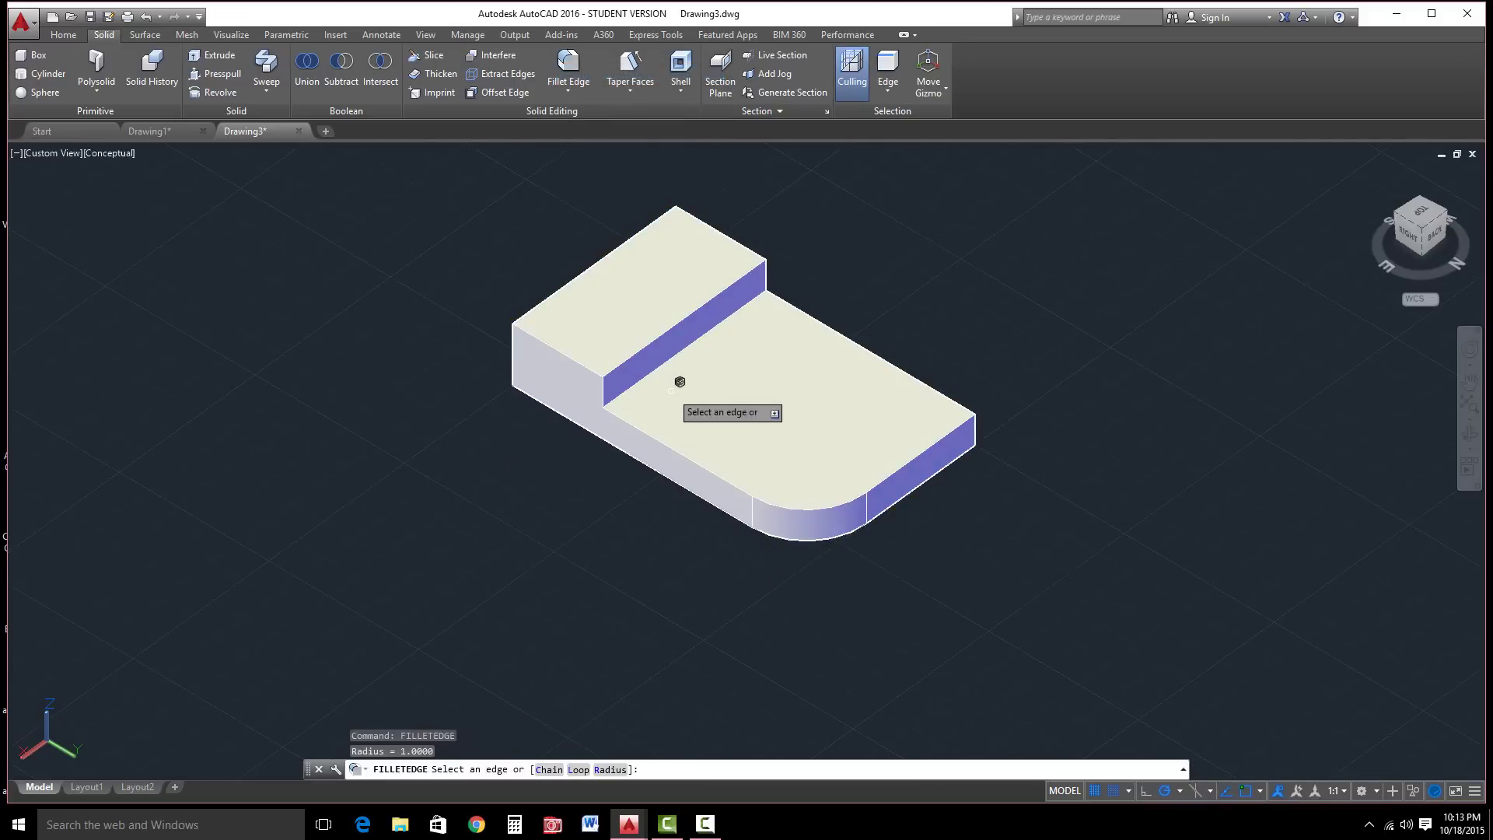
click(611, 382)
key(Return)
key(Return)
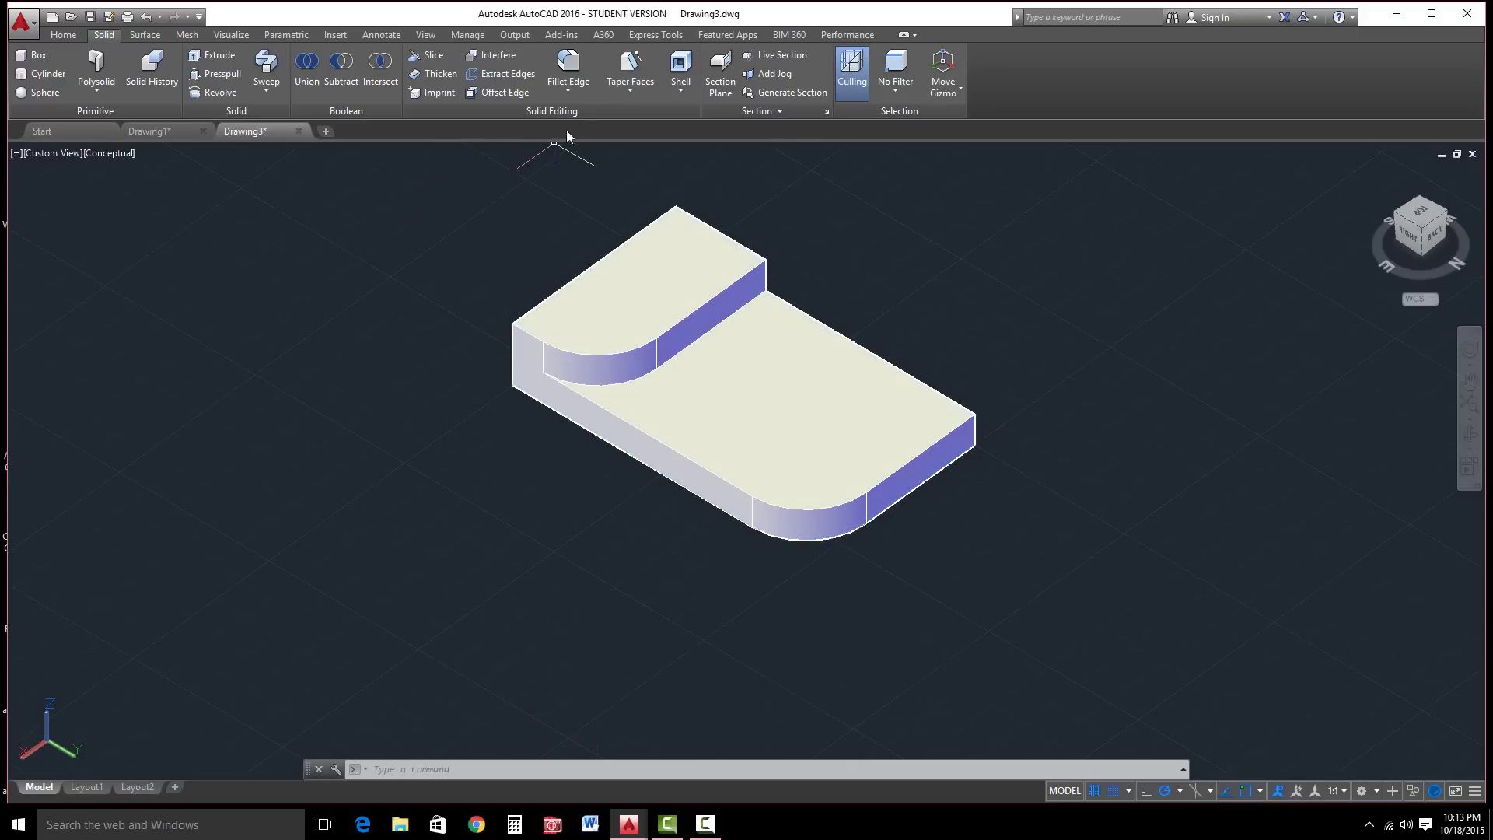
click(570, 91)
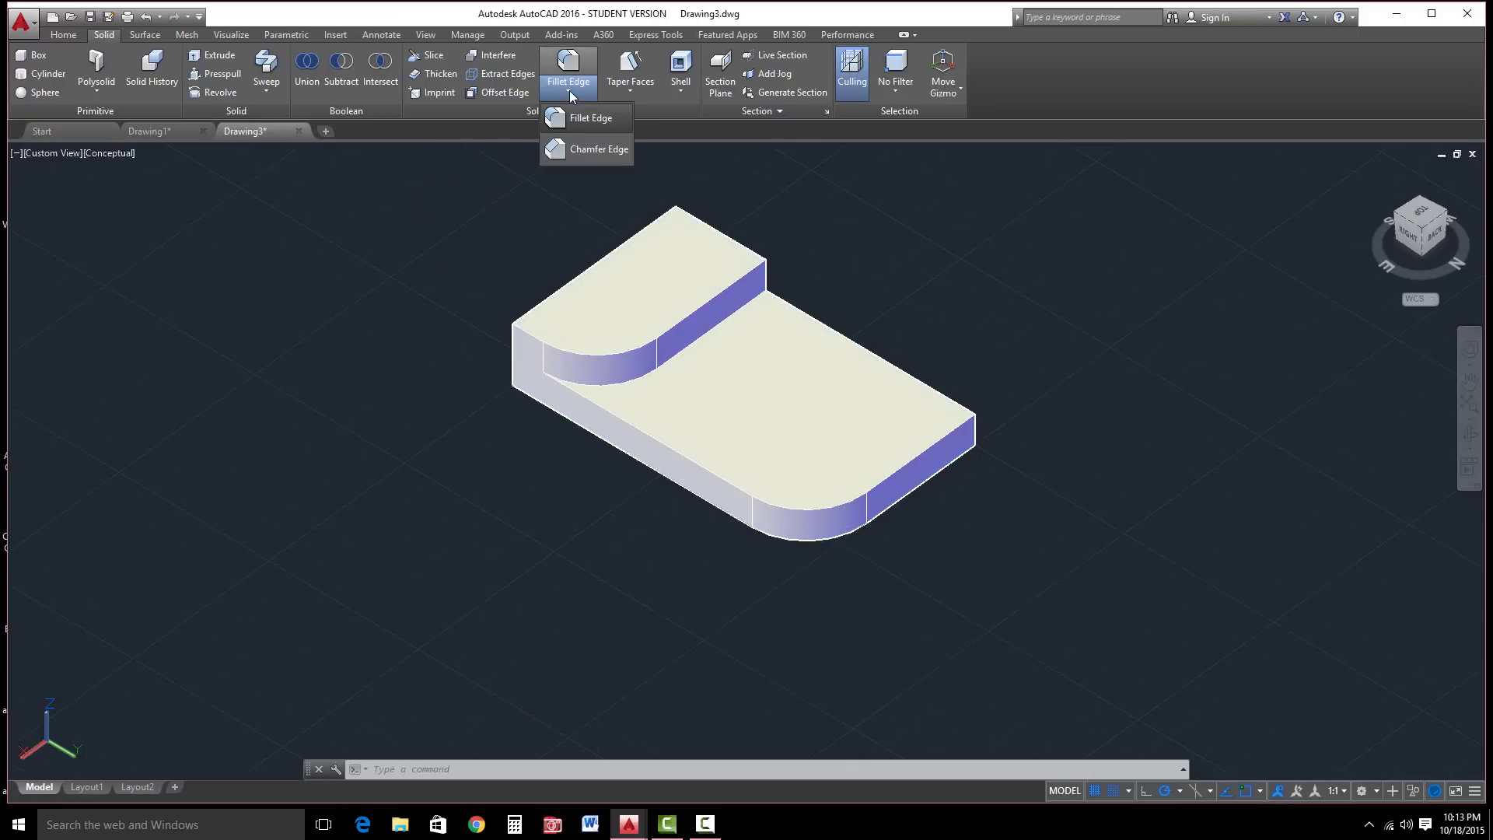
click(564, 151)
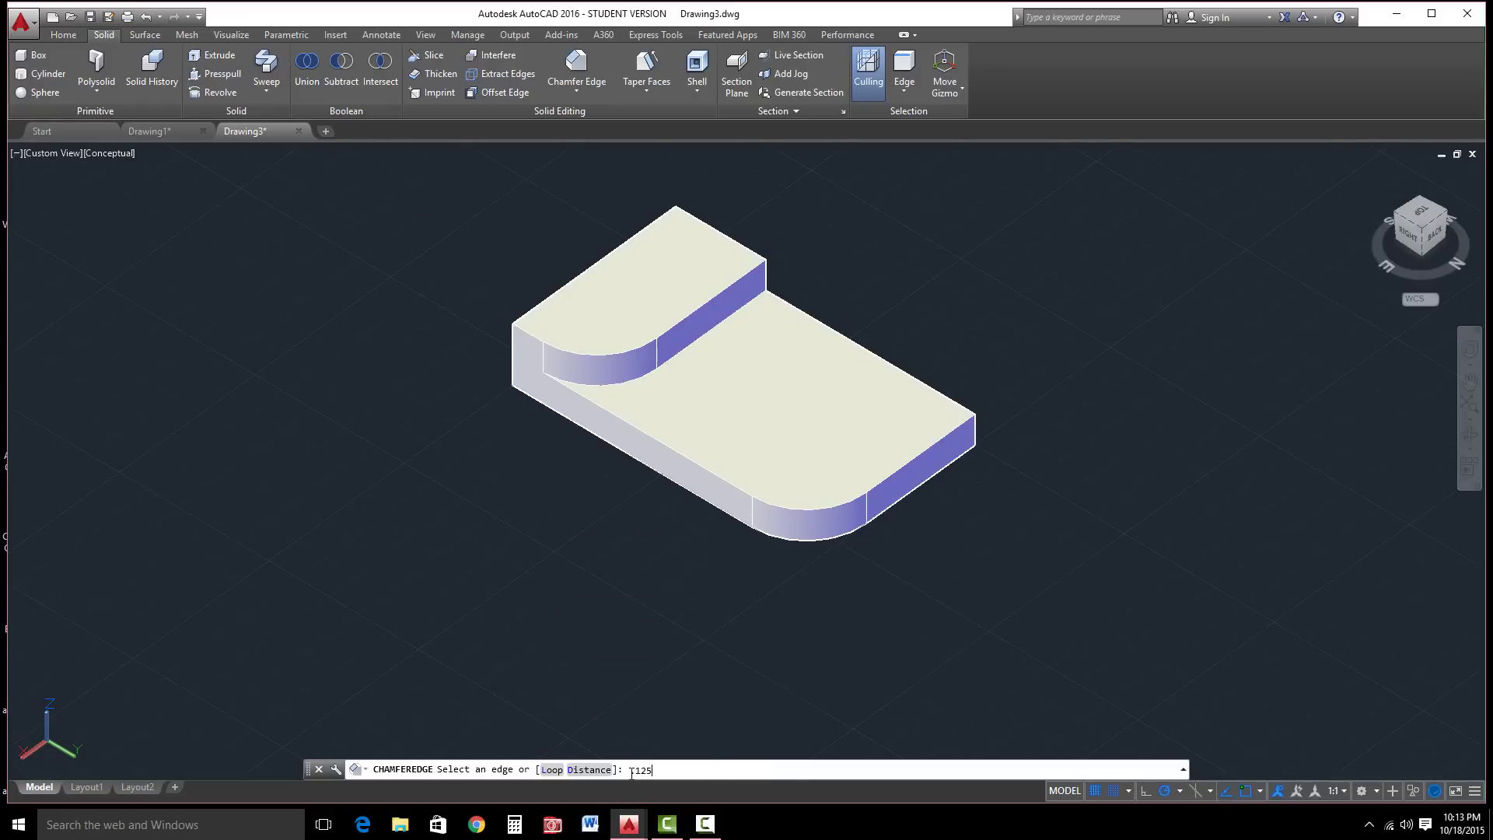
text(.125)
key(Return)
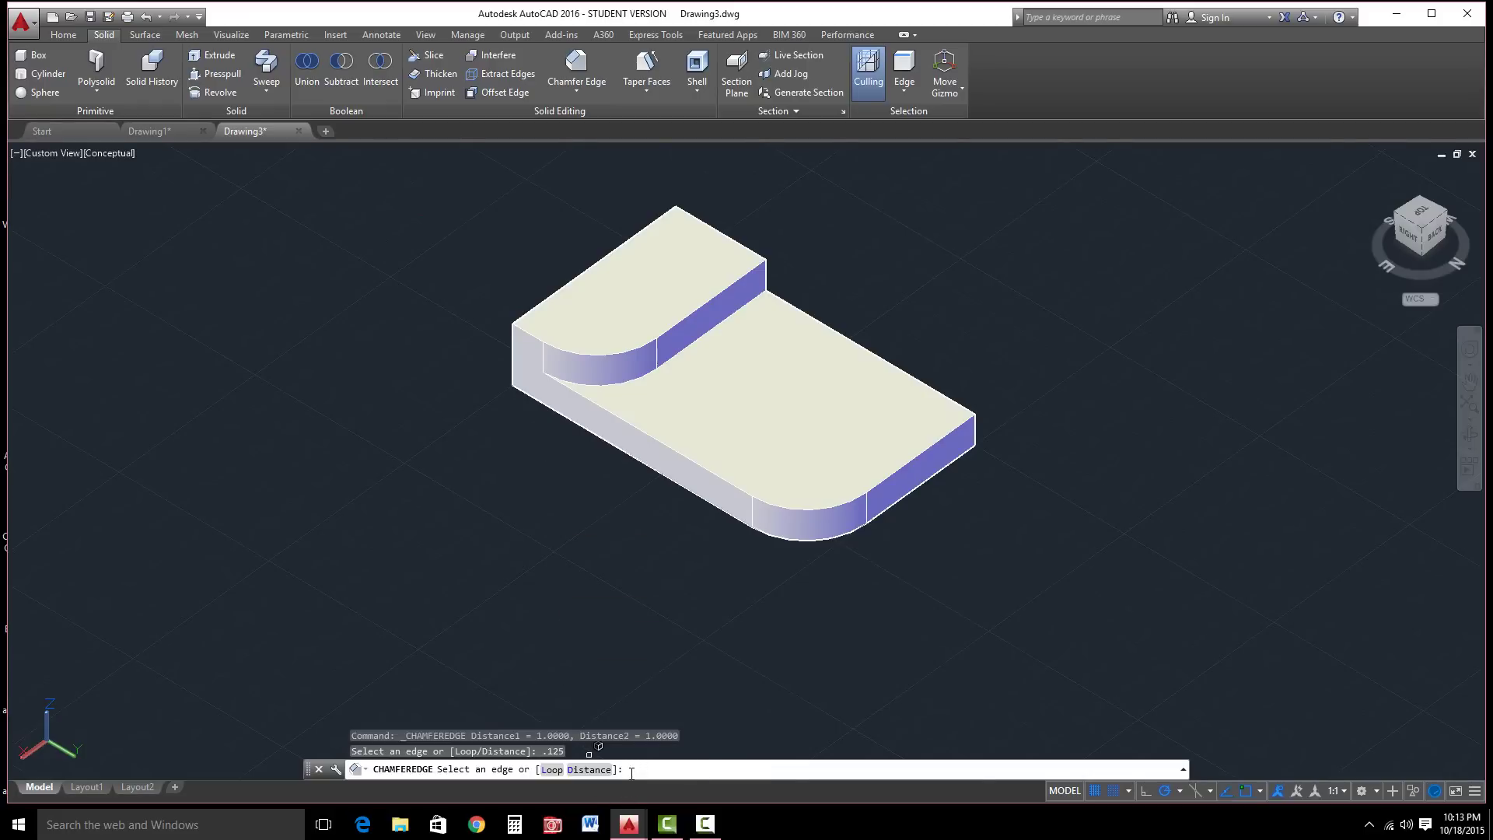
click(885, 476)
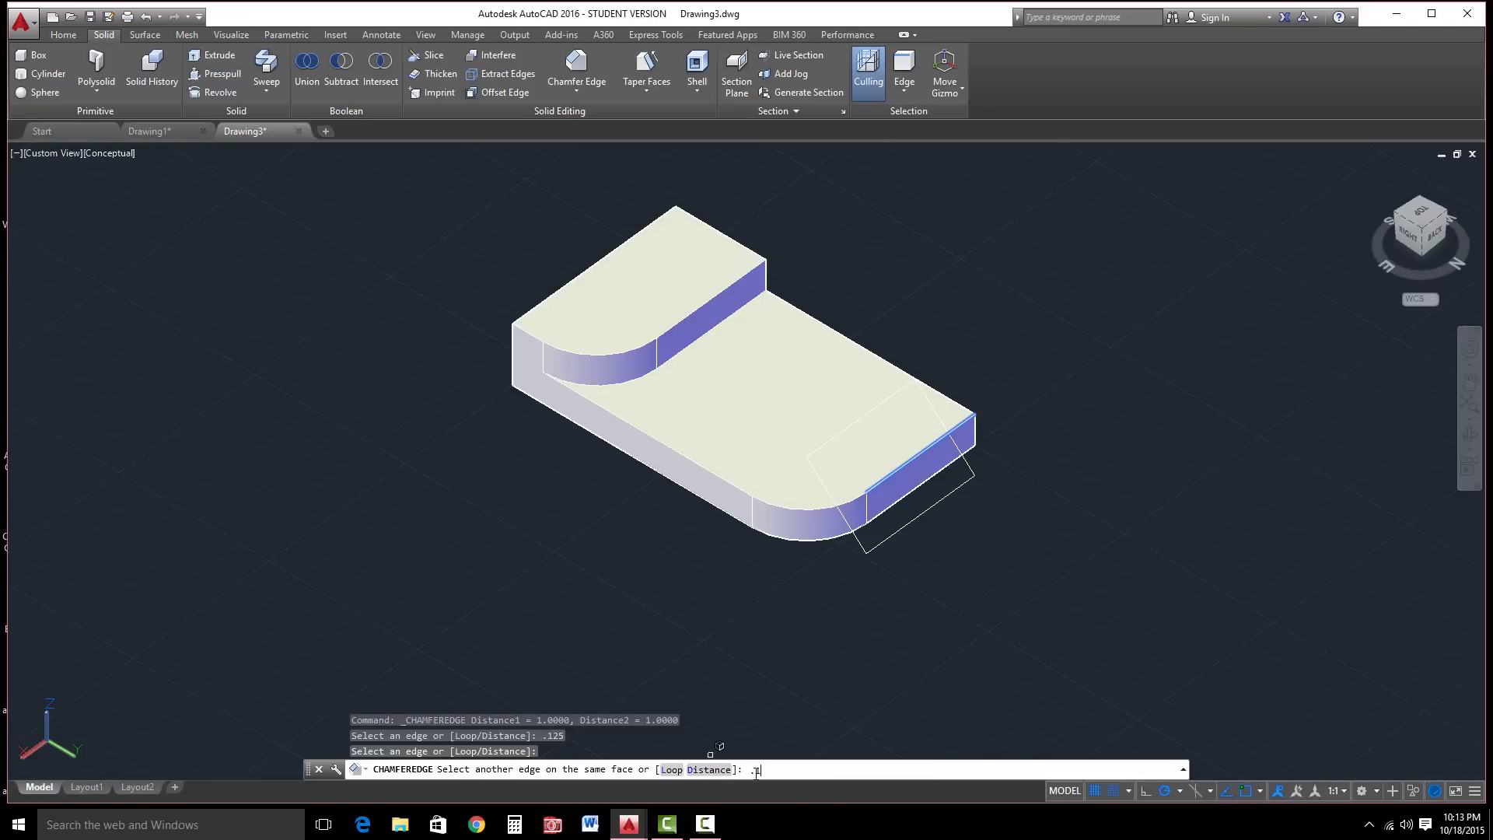
text(.125)
key(Return)
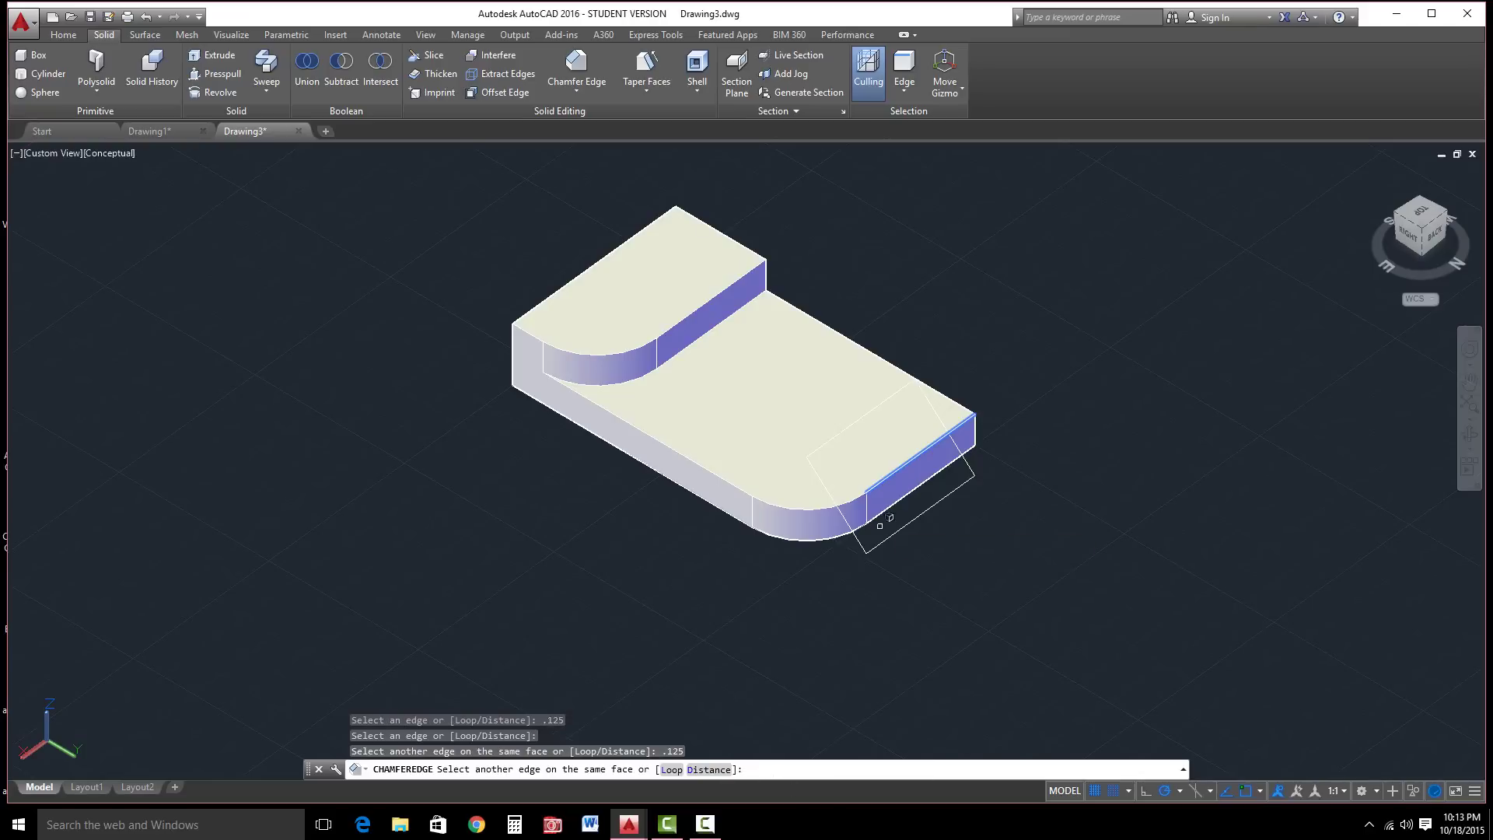
click(817, 509)
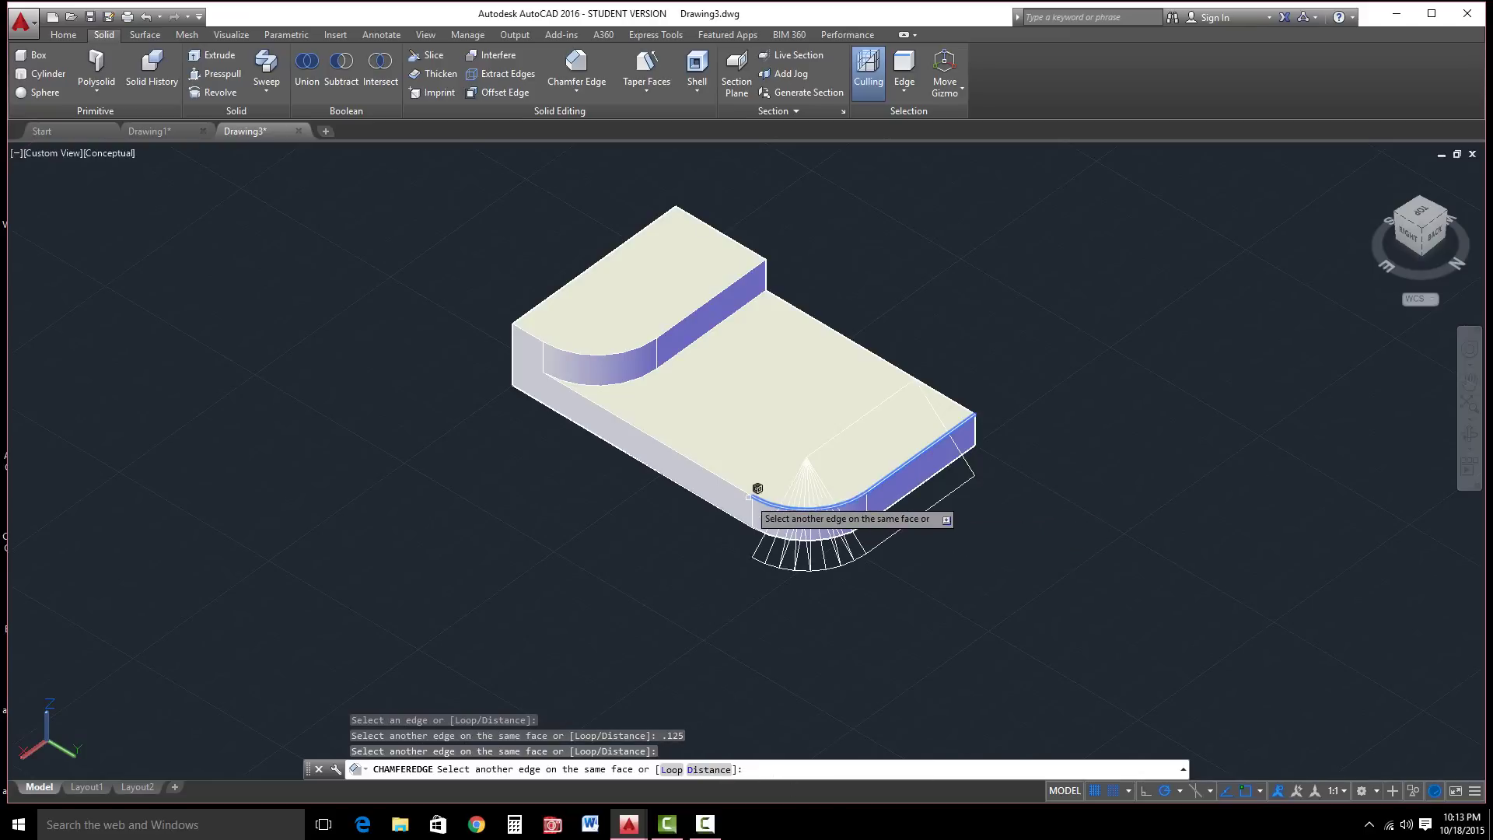
click(739, 487)
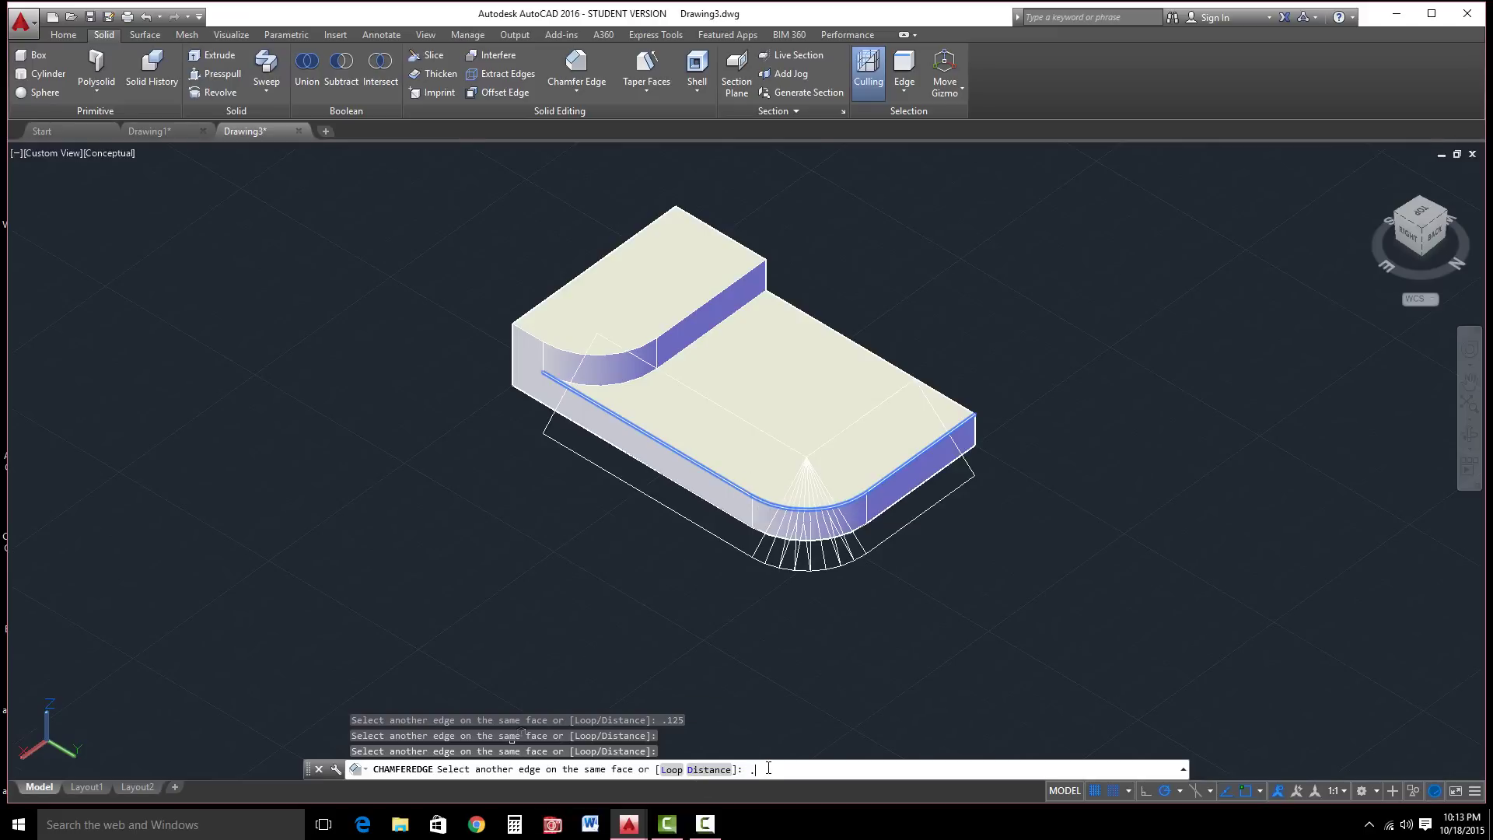
text(.125)
key(Return)
key(Return)
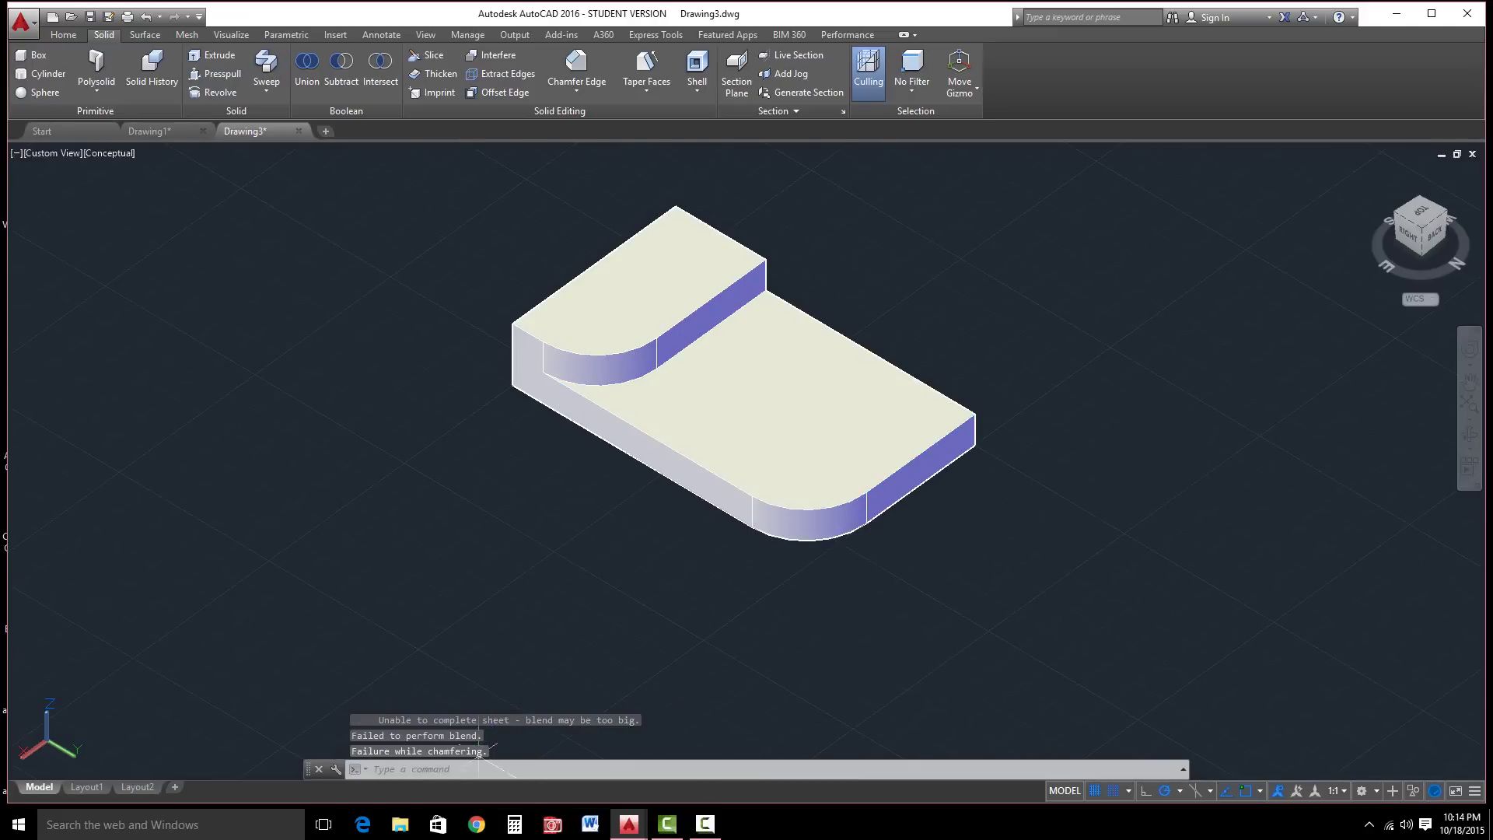
Start Chamfer Edge and set both chamfer distances to 0.125.
click(577, 69)
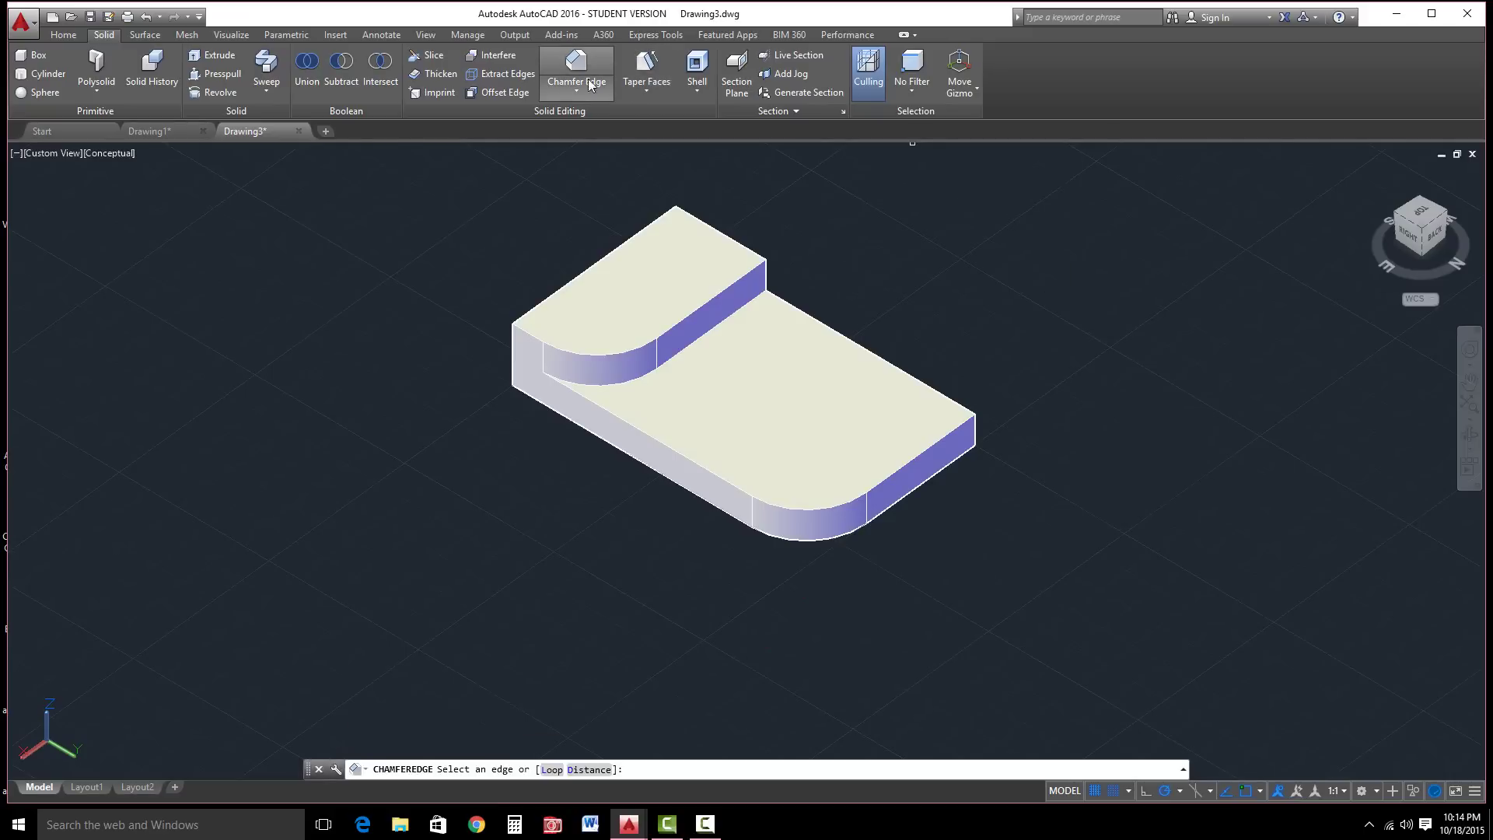
click(902, 467)
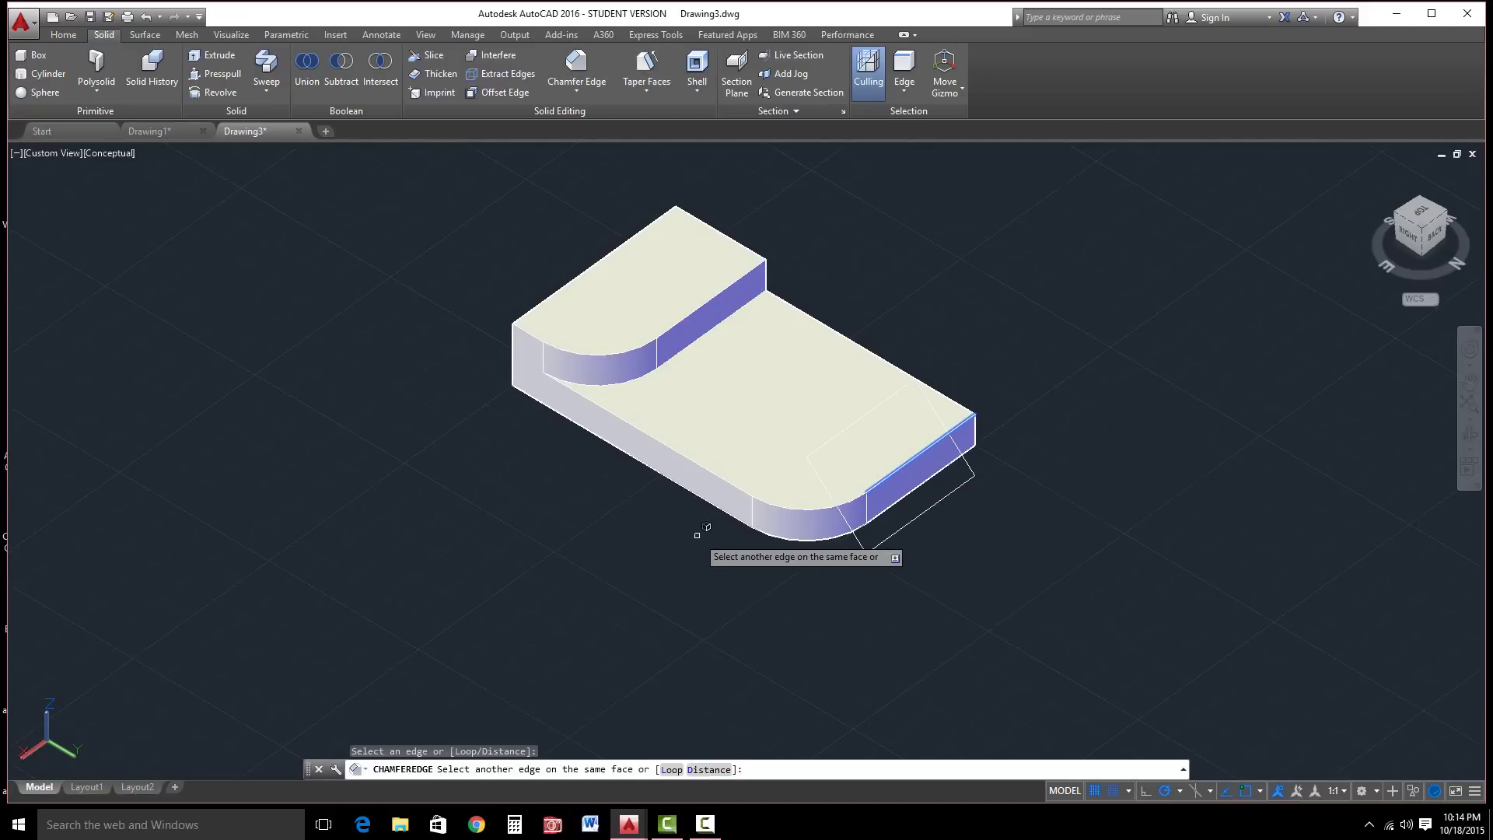
key(Escape)
click(576, 68)
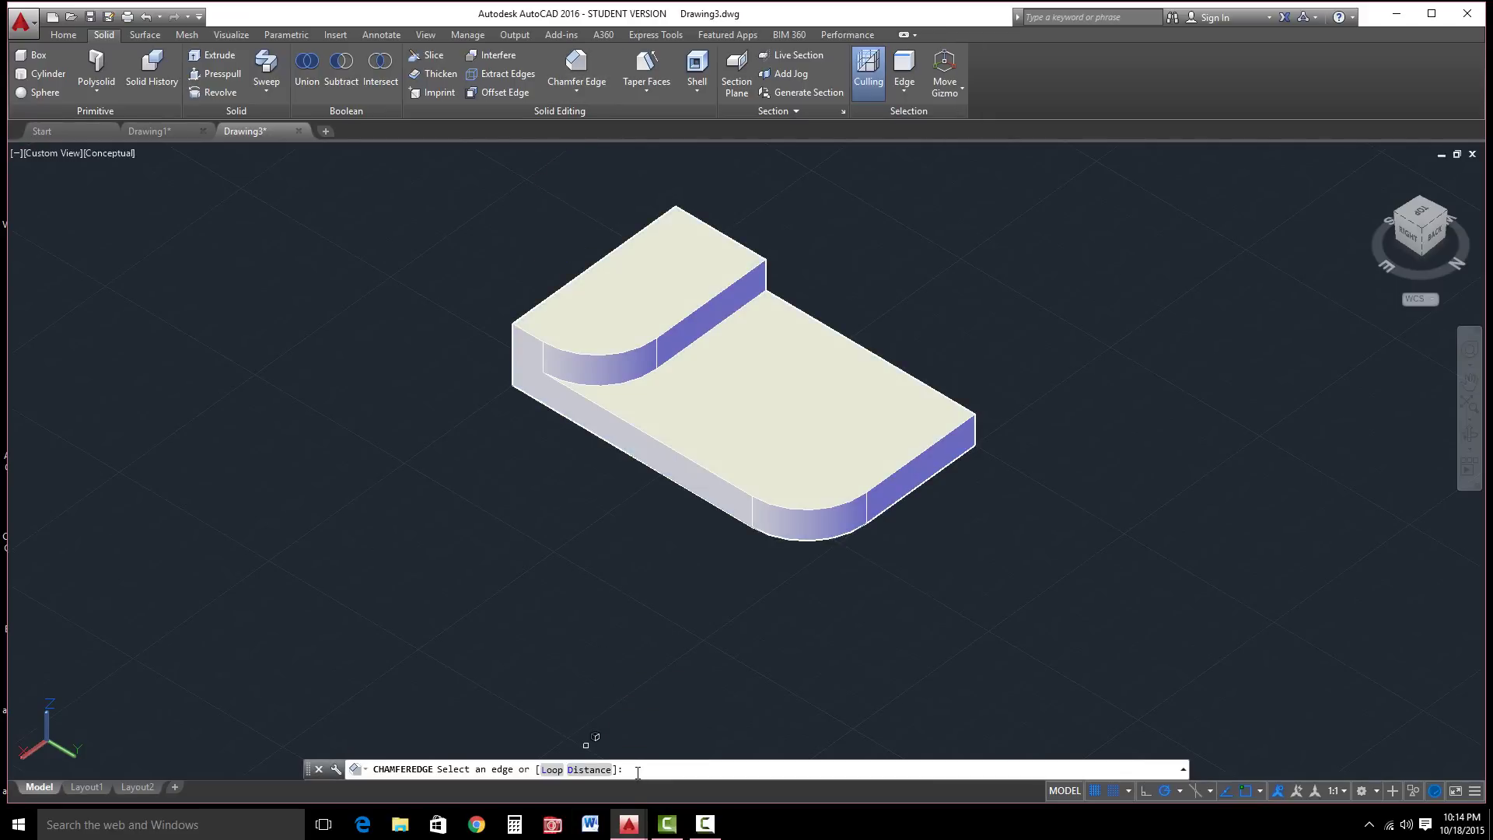
key(Return)
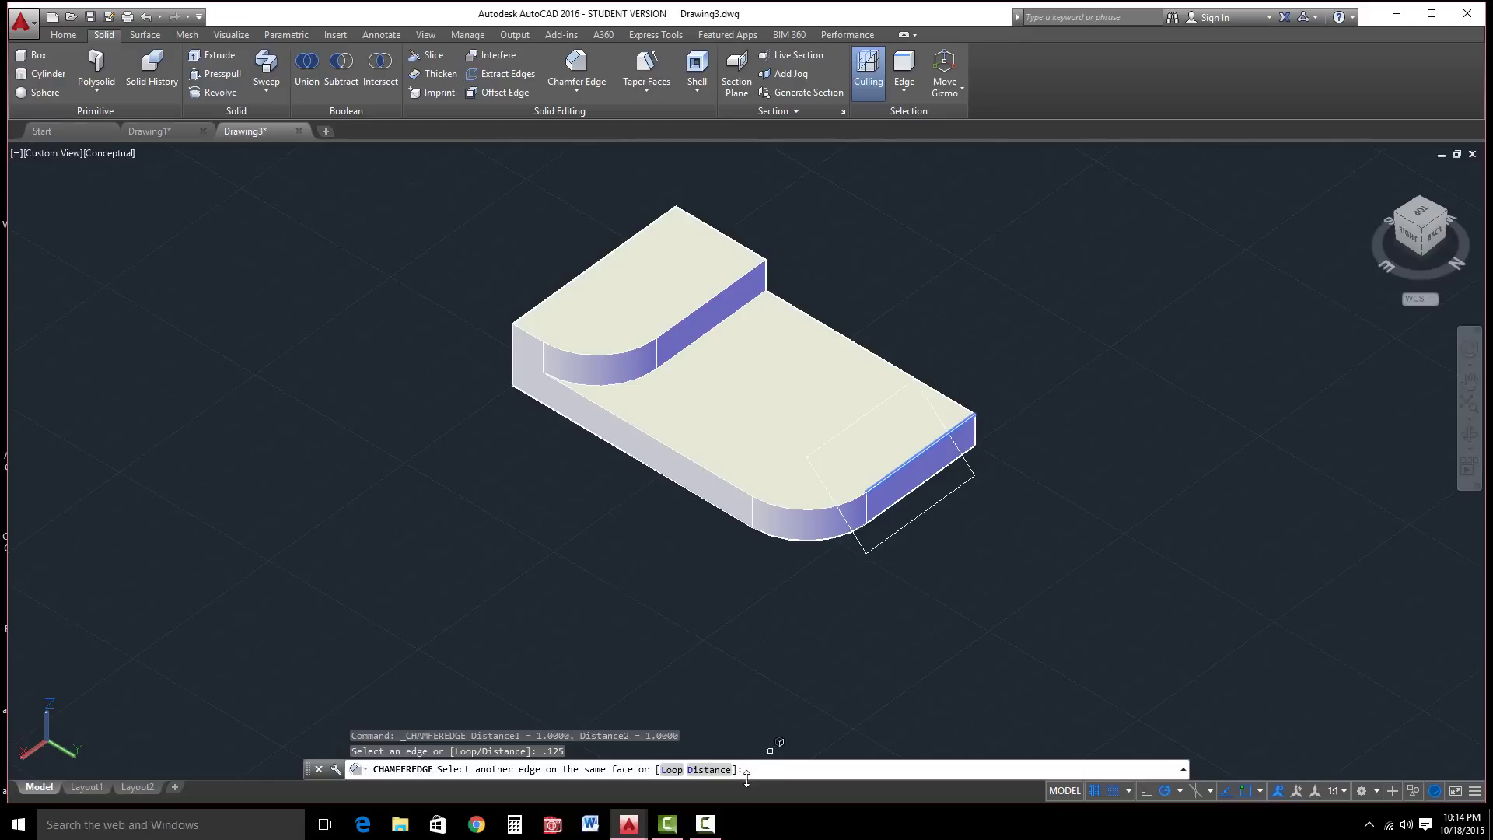
click(703, 770)
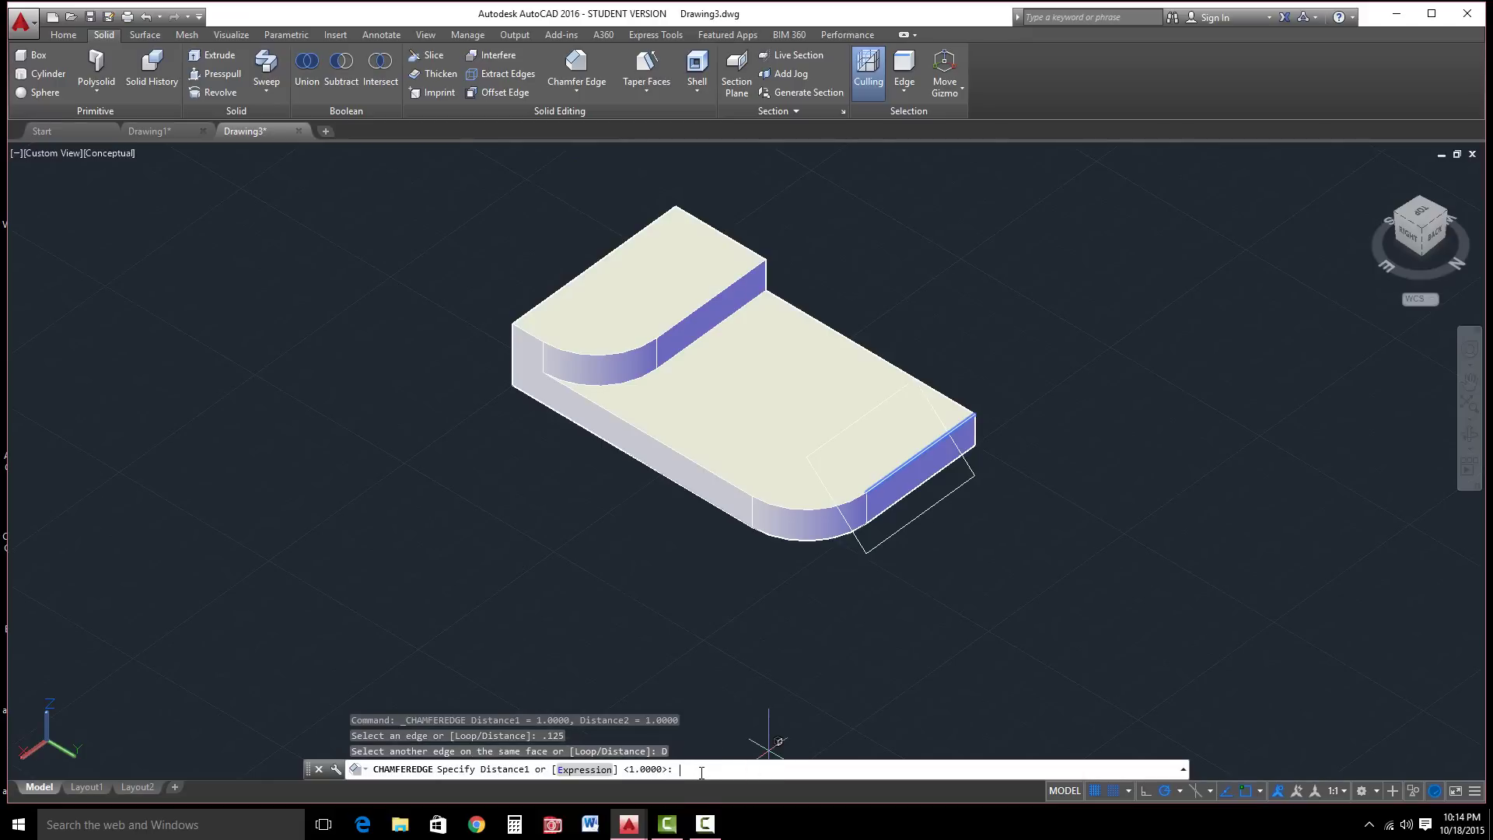
text(.125)
key(Return)
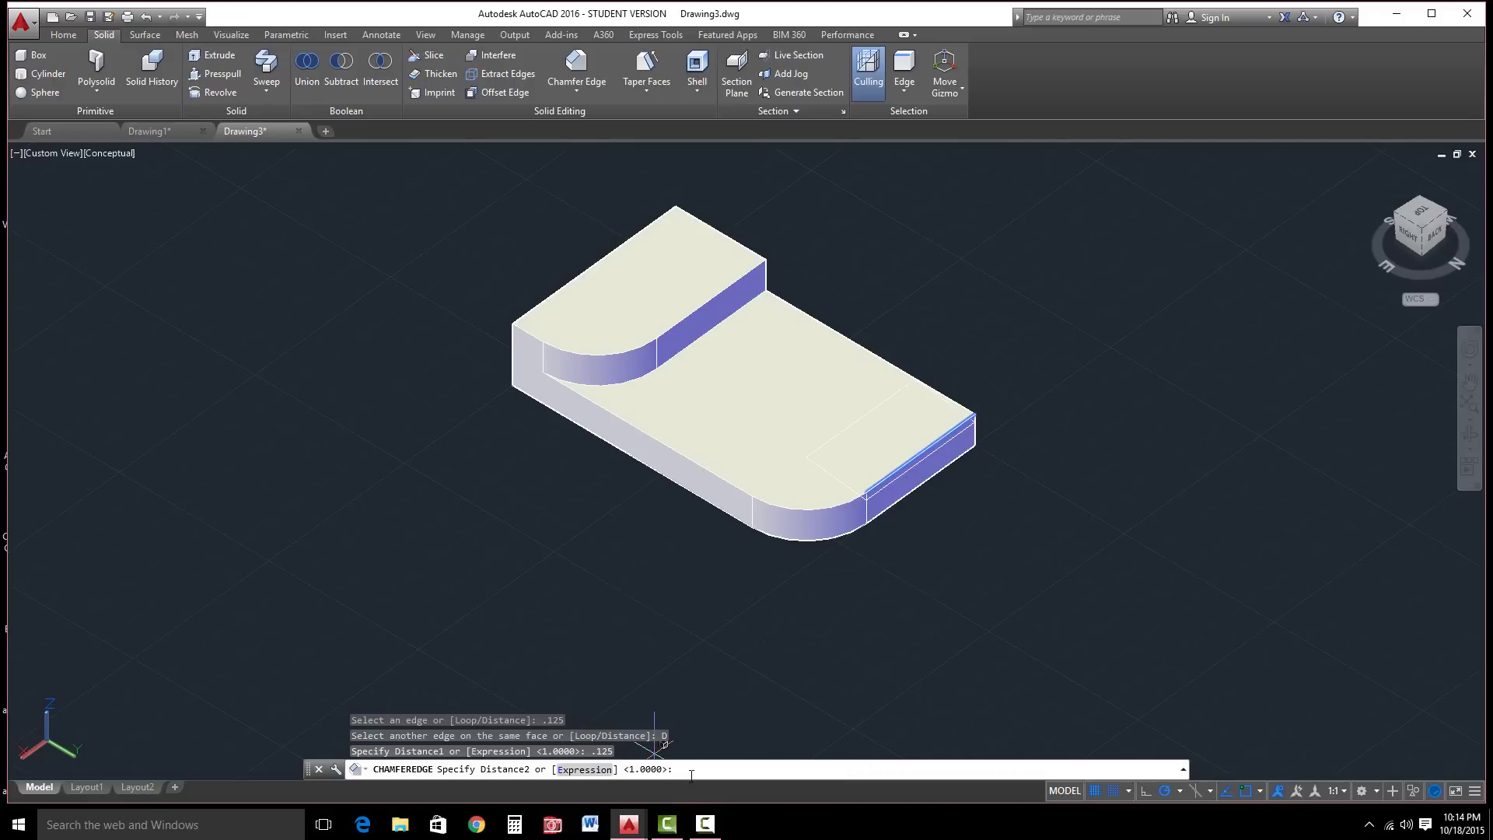
text(.125)
key(Return)
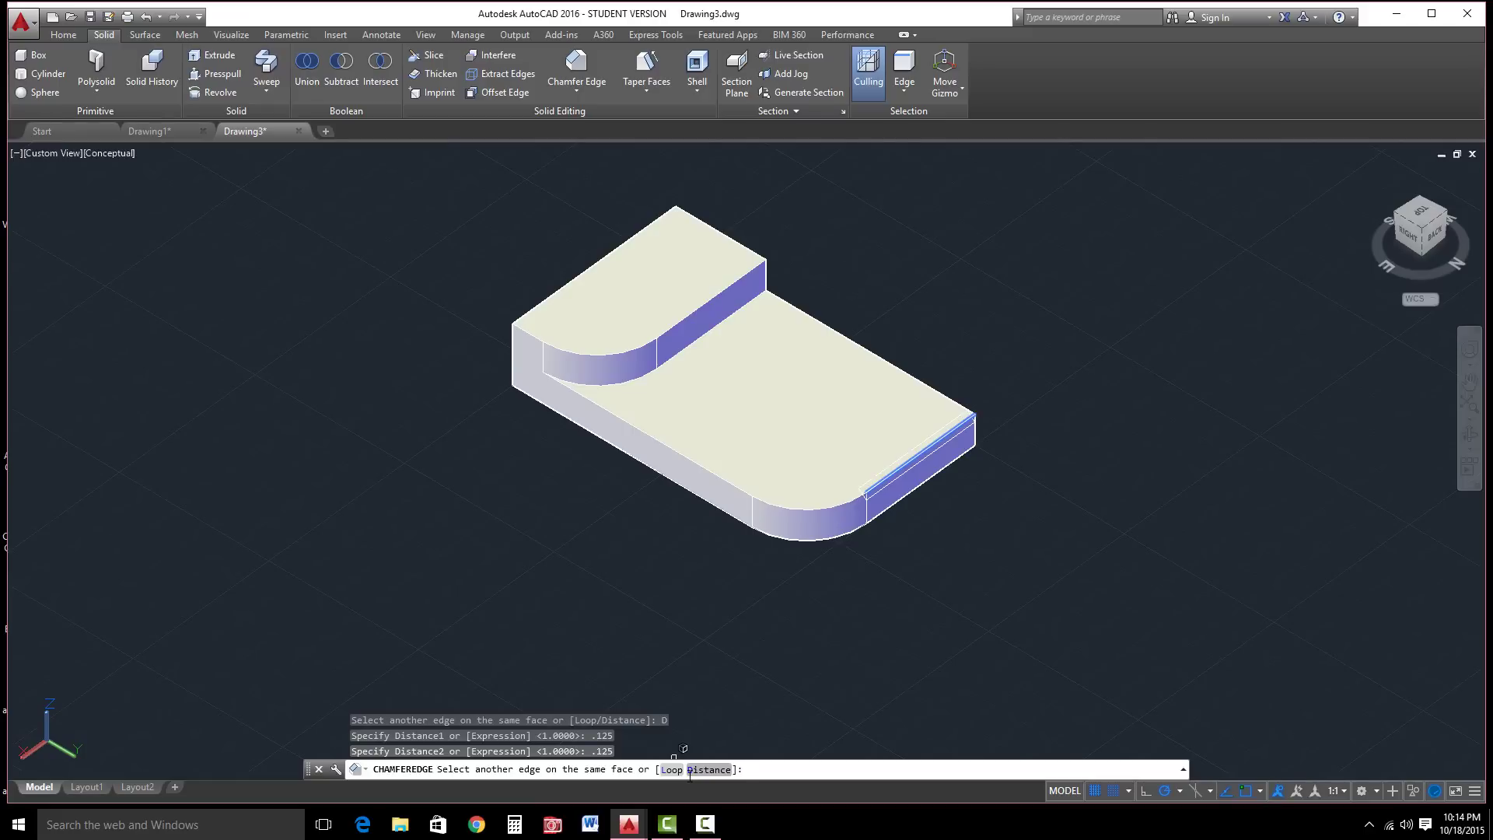
Chamfer the curved corner edge and the long front-left top edge.
click(823, 499)
click(740, 472)
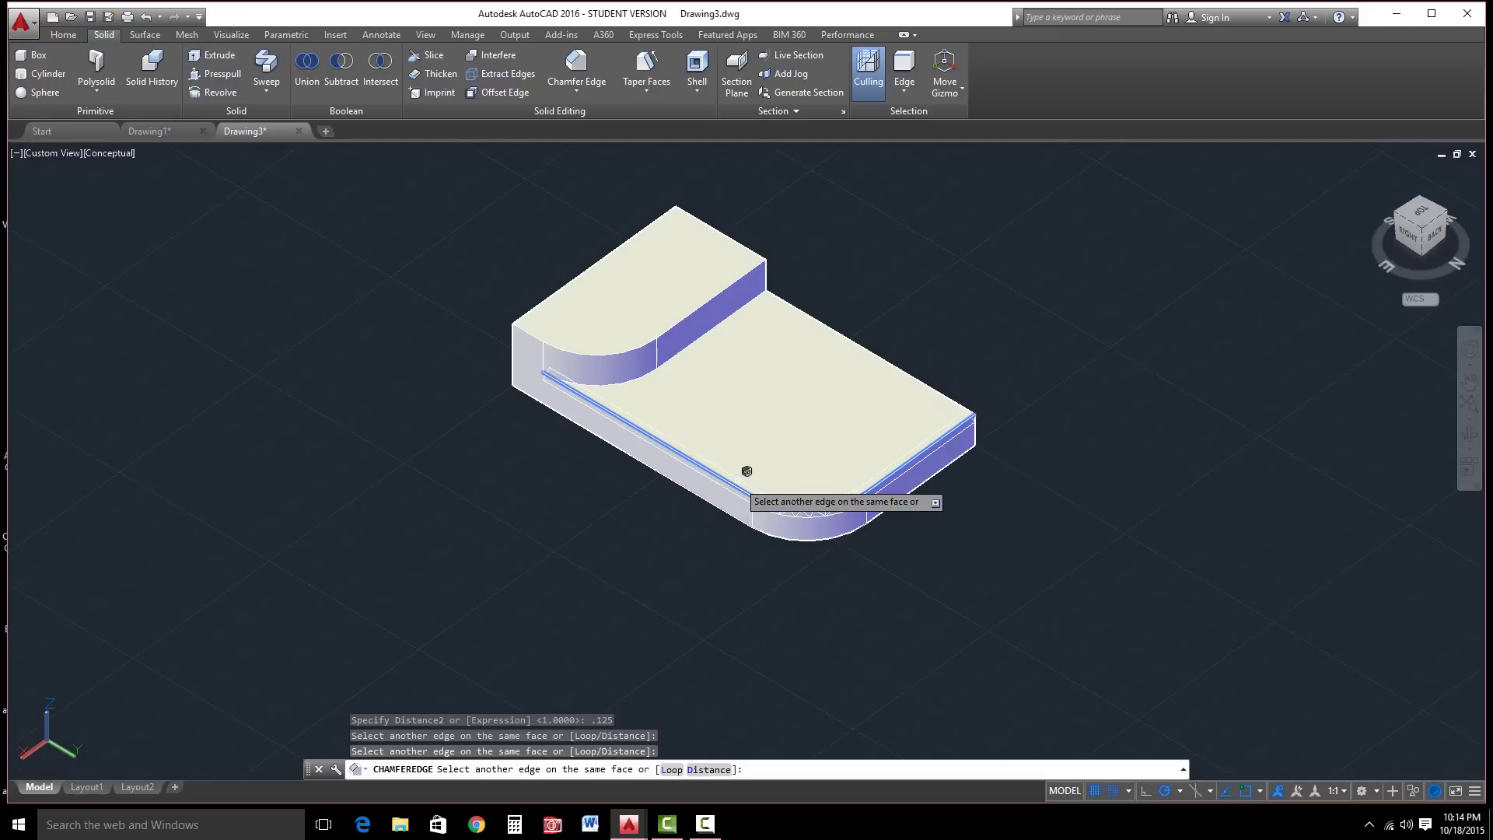
key(Return)
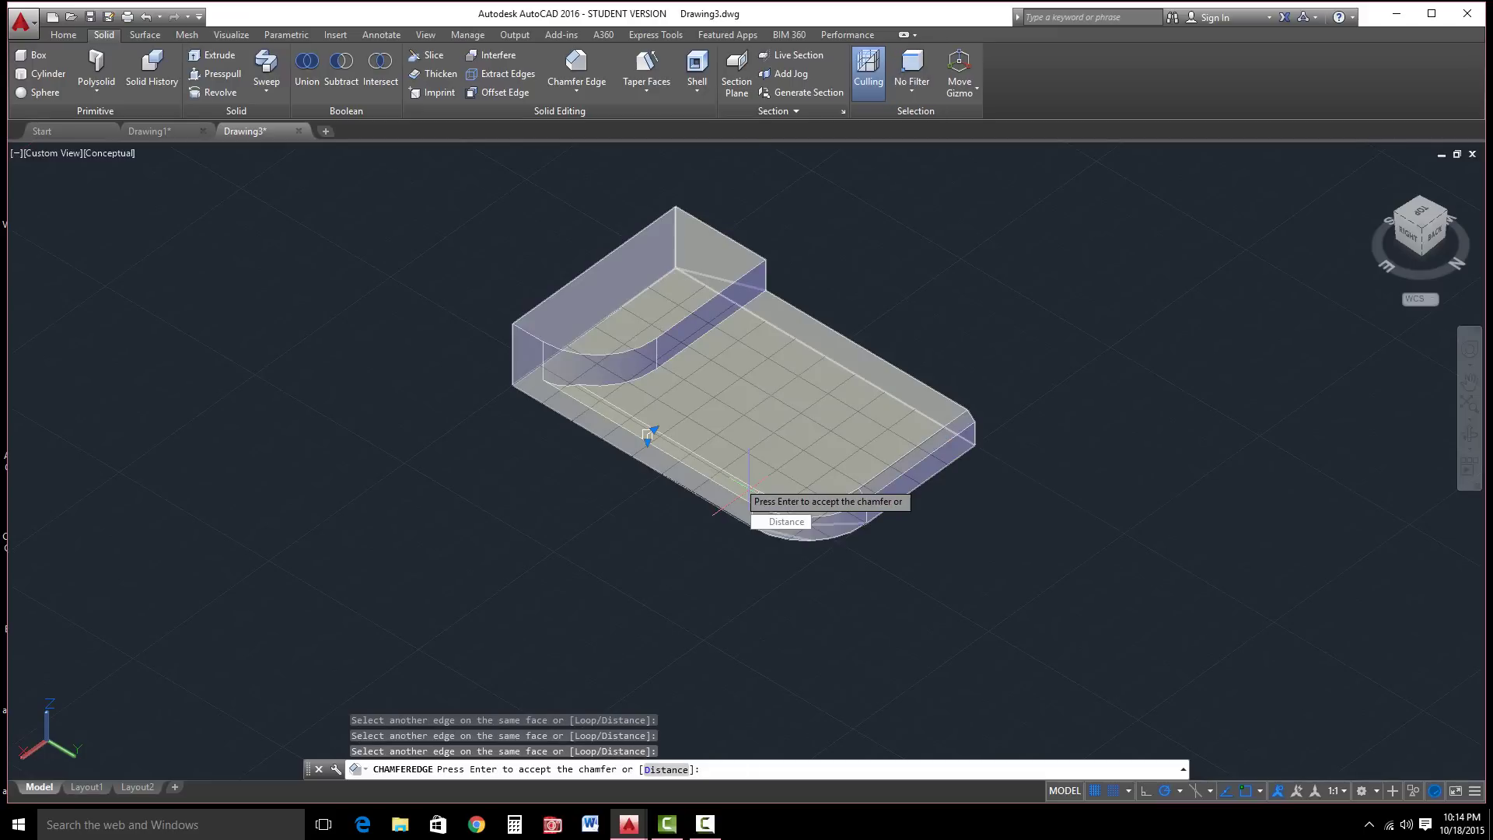
key(Return)
Repeat the chamfer on the step's upper straight edge, adjacent curved edge and end edge.
right_click(896, 288)
click(899, 294)
click(710, 299)
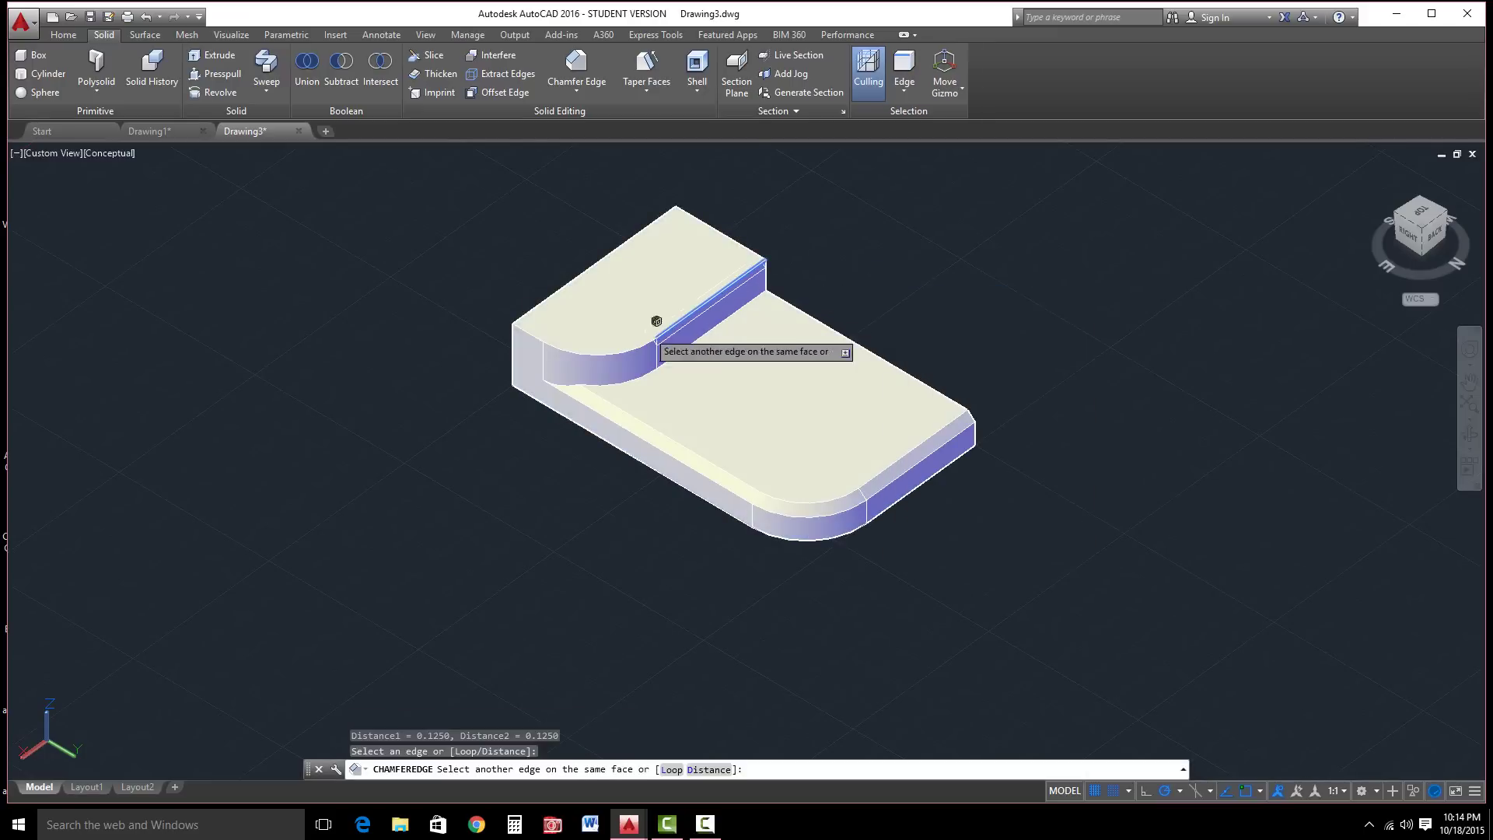
click(610, 345)
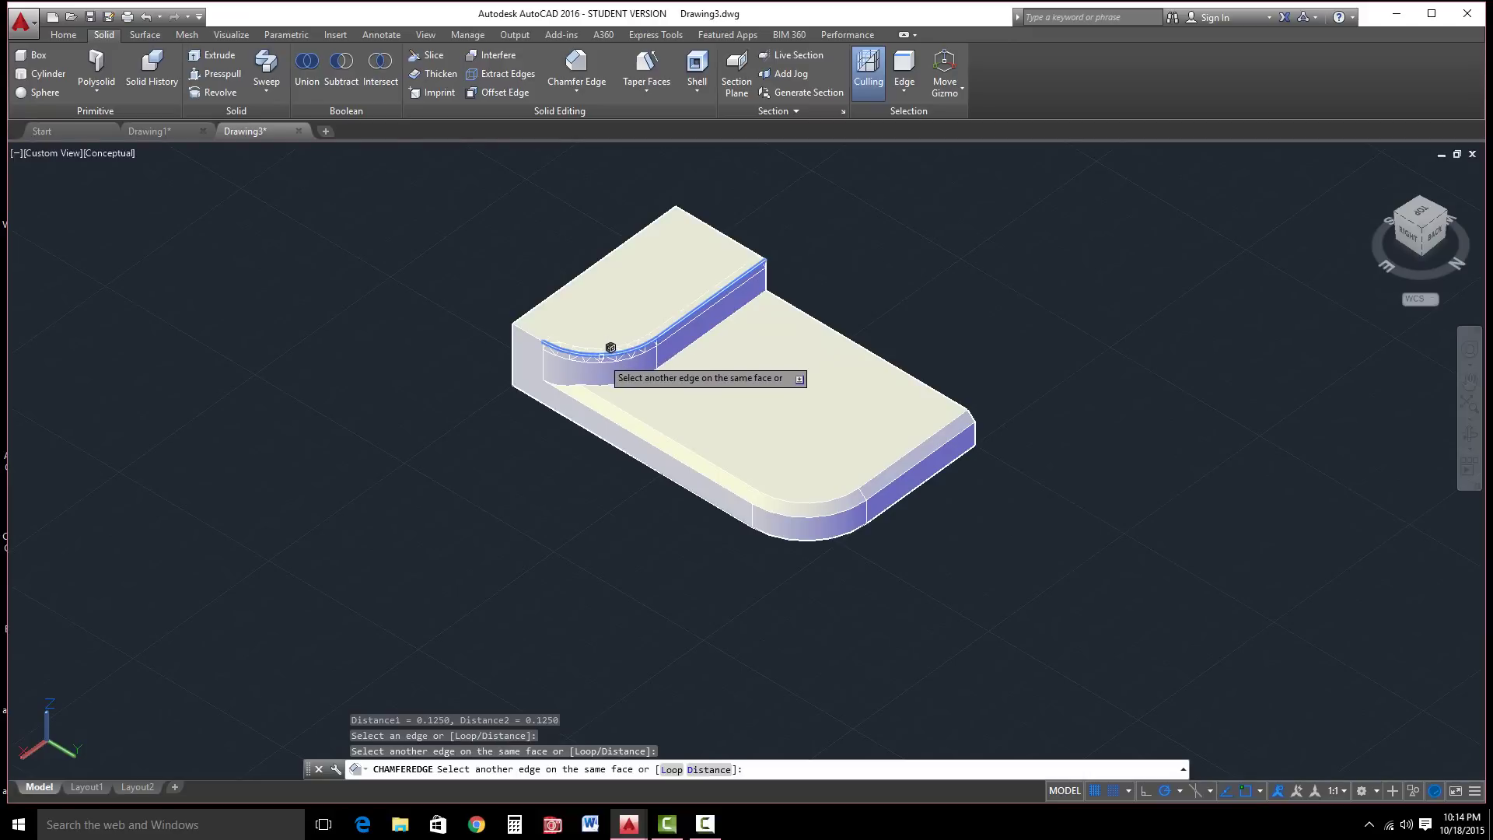
click(540, 324)
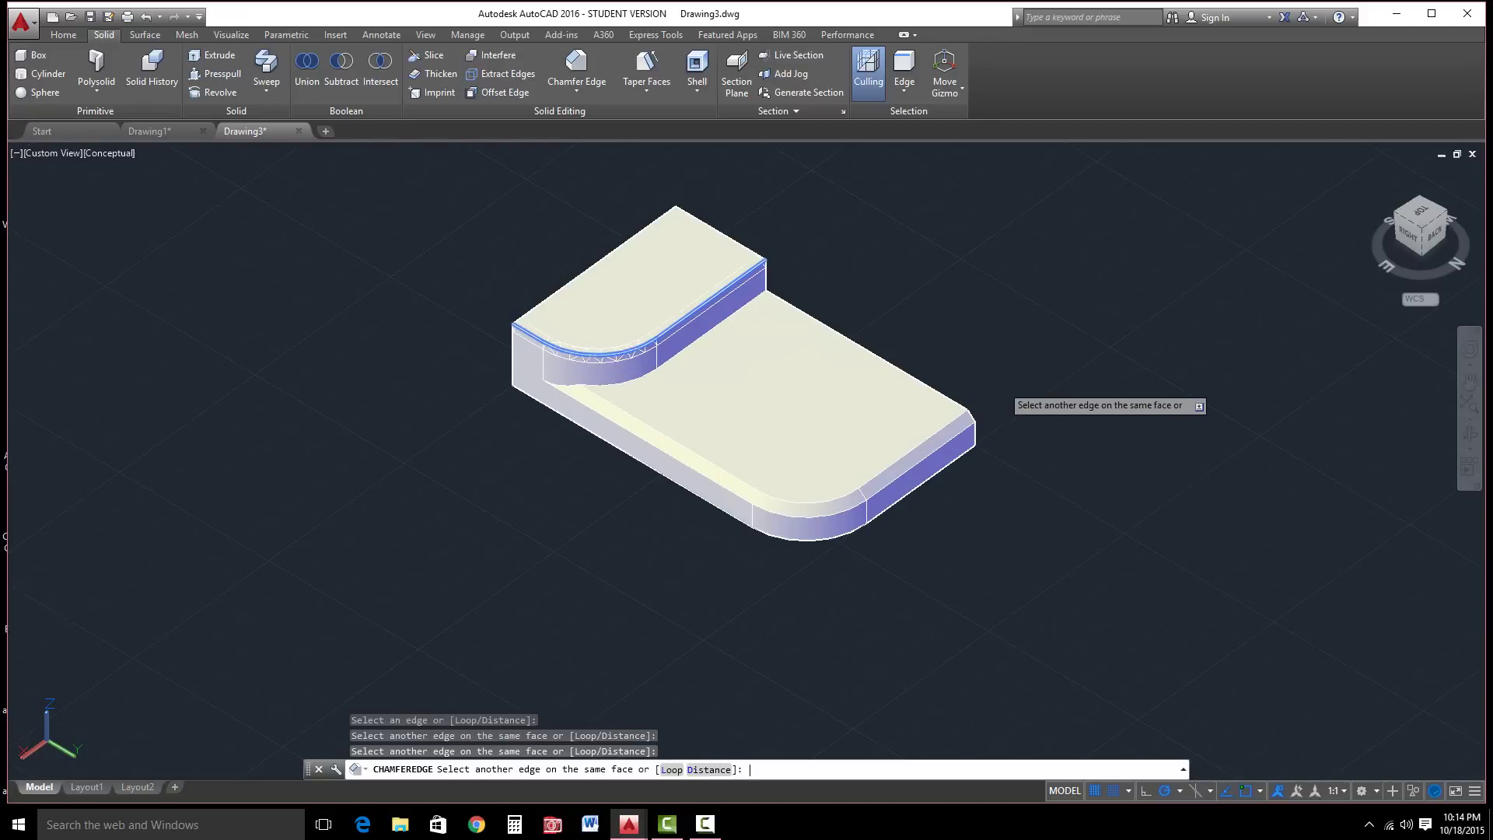
key(Return)
key(Return)
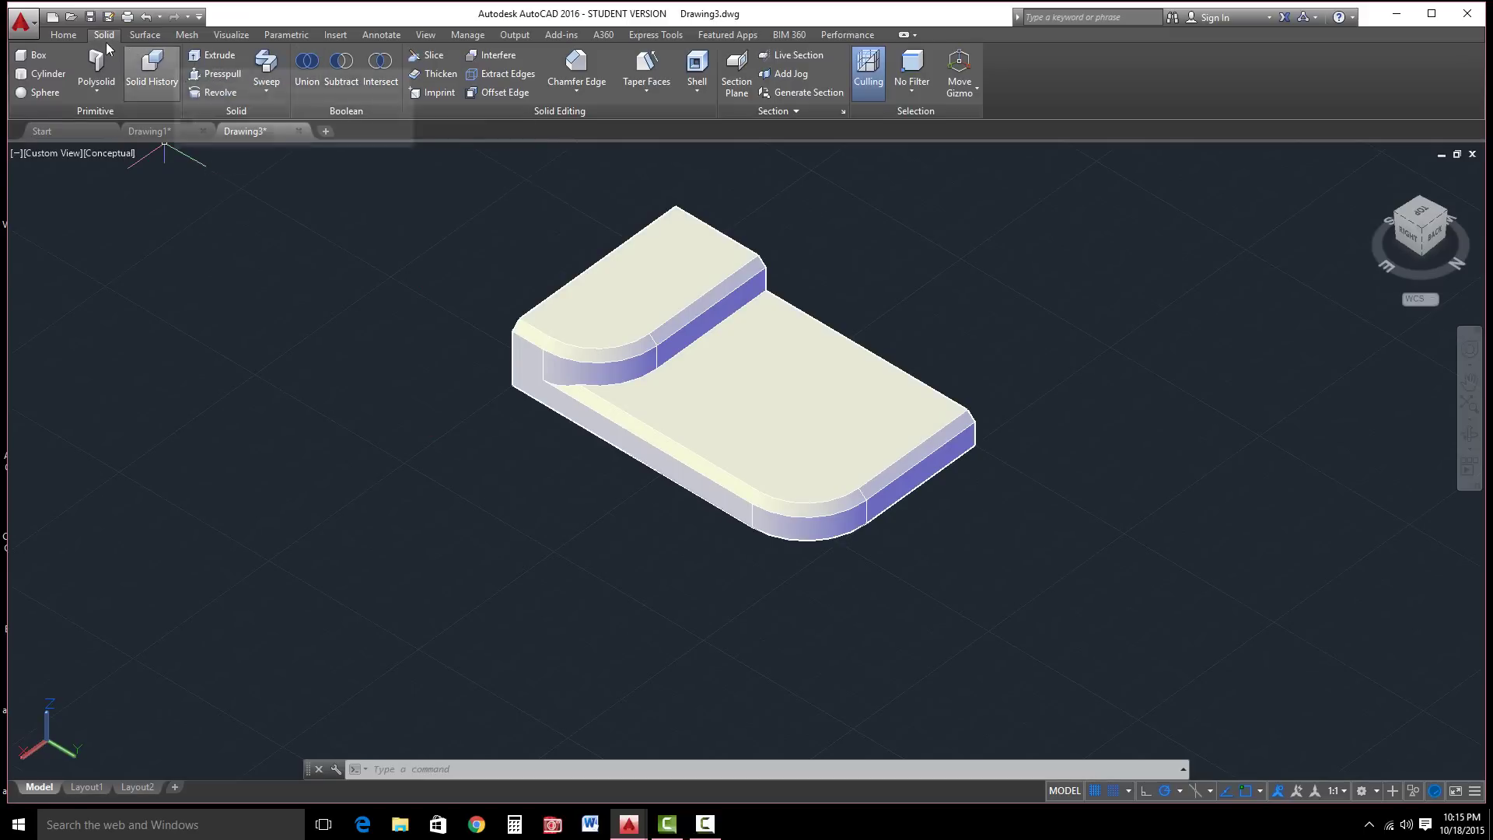
Draw a 0.5-radius circle centred on the lower step's top face.
click(60, 34)
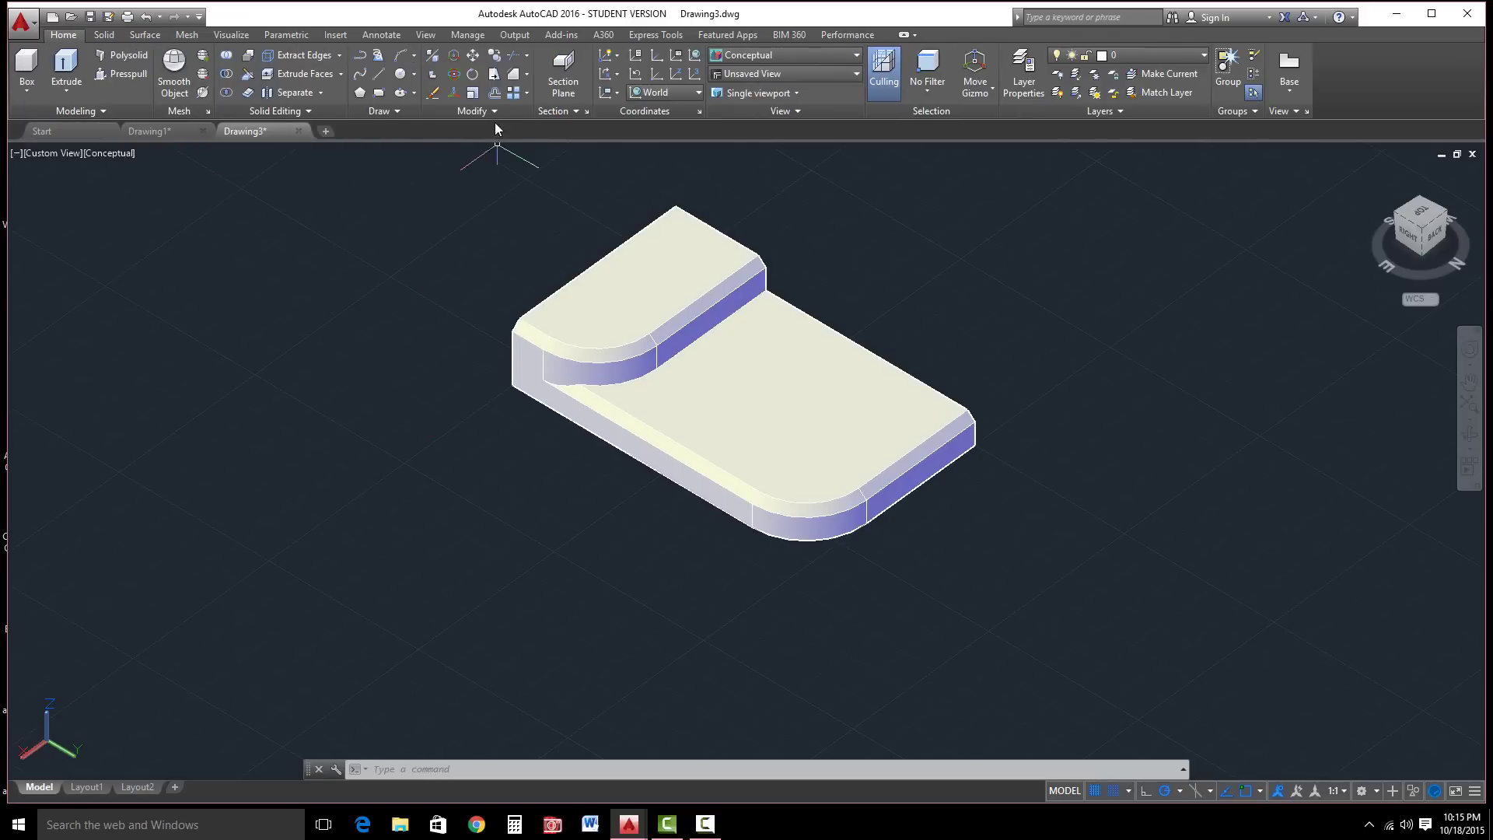
click(397, 74)
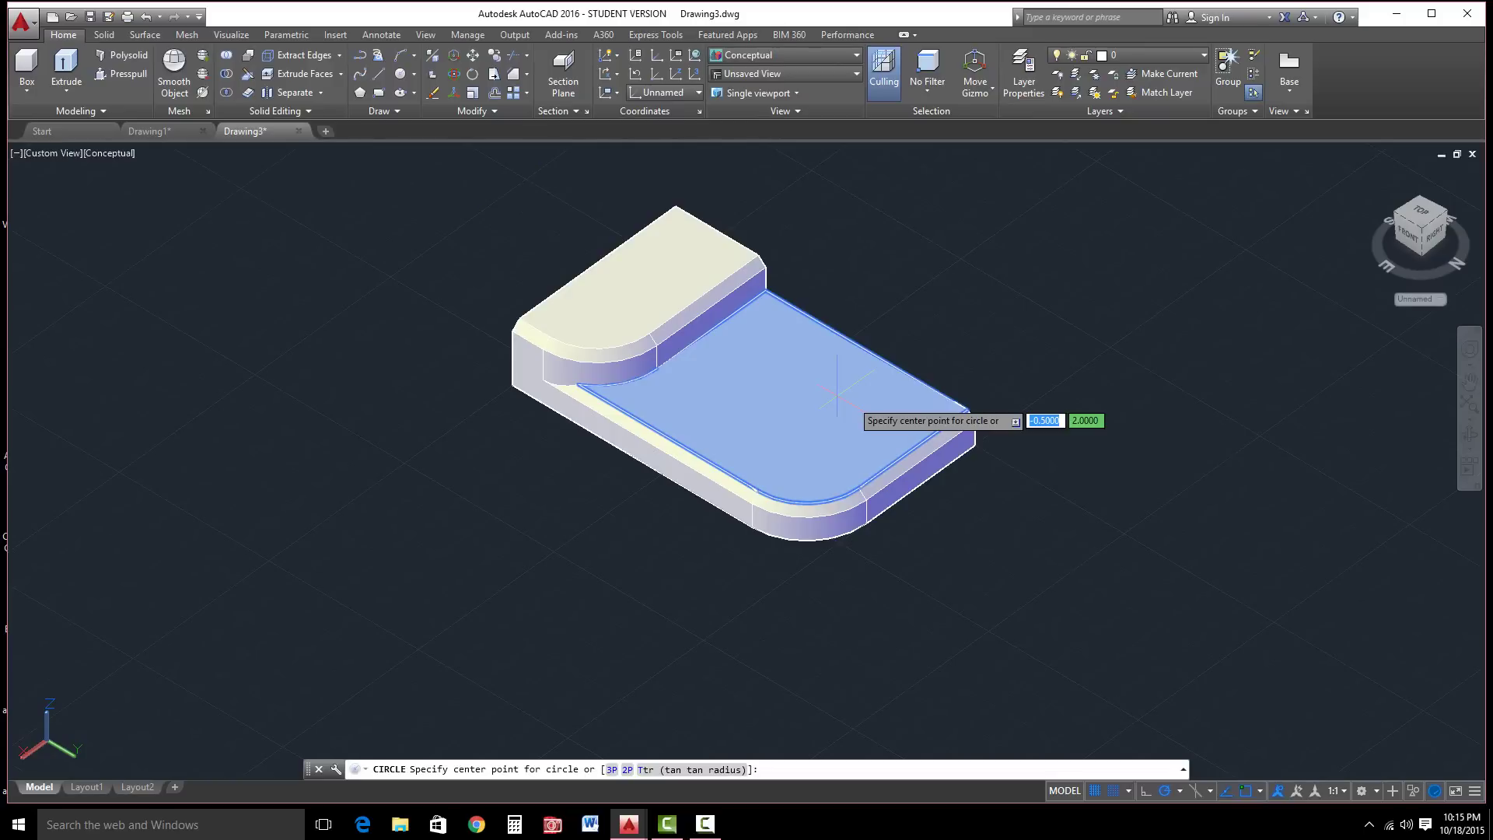
click(838, 395)
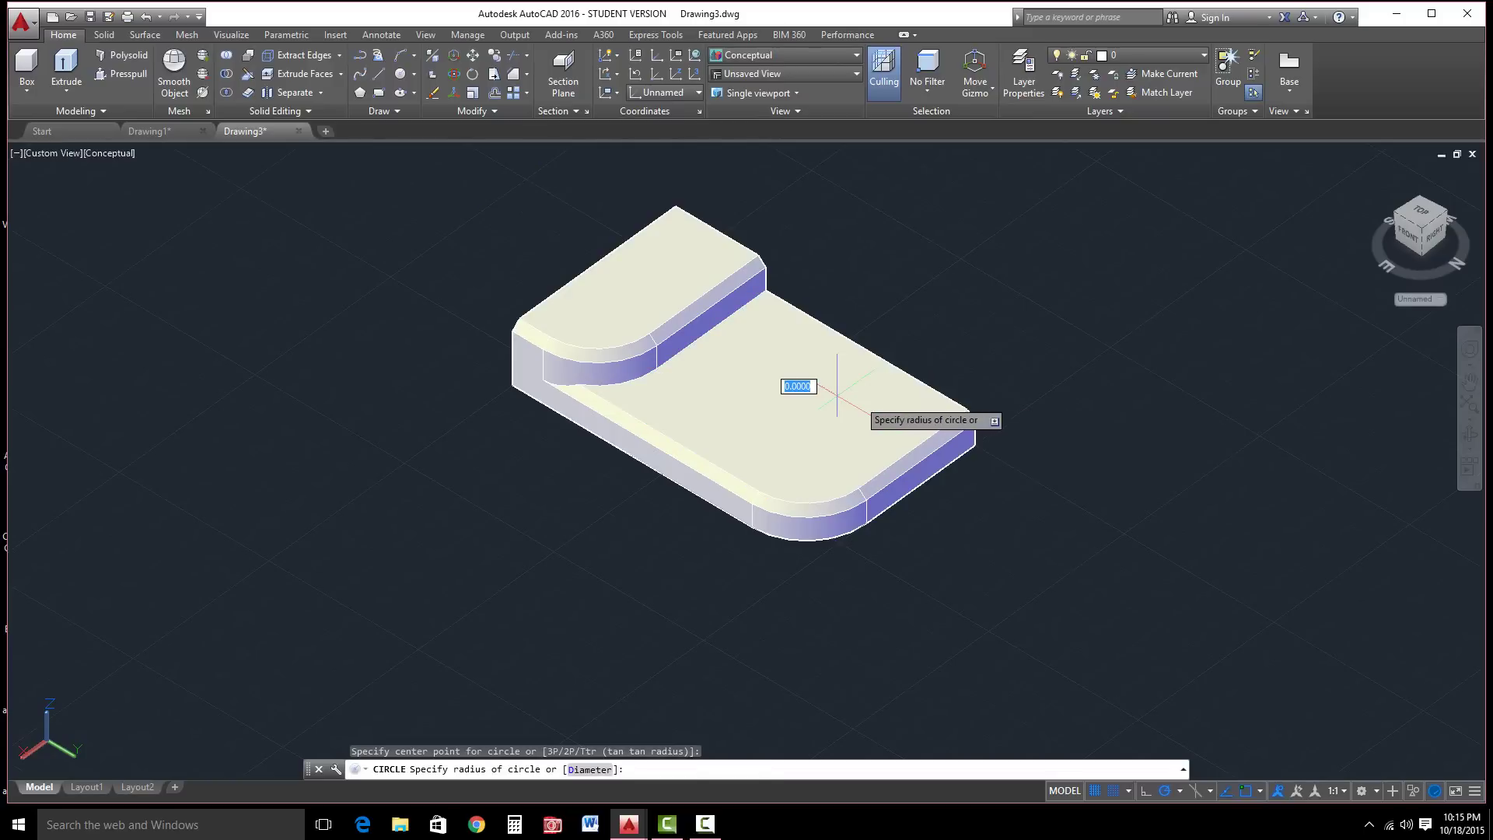
key(BackSpace)
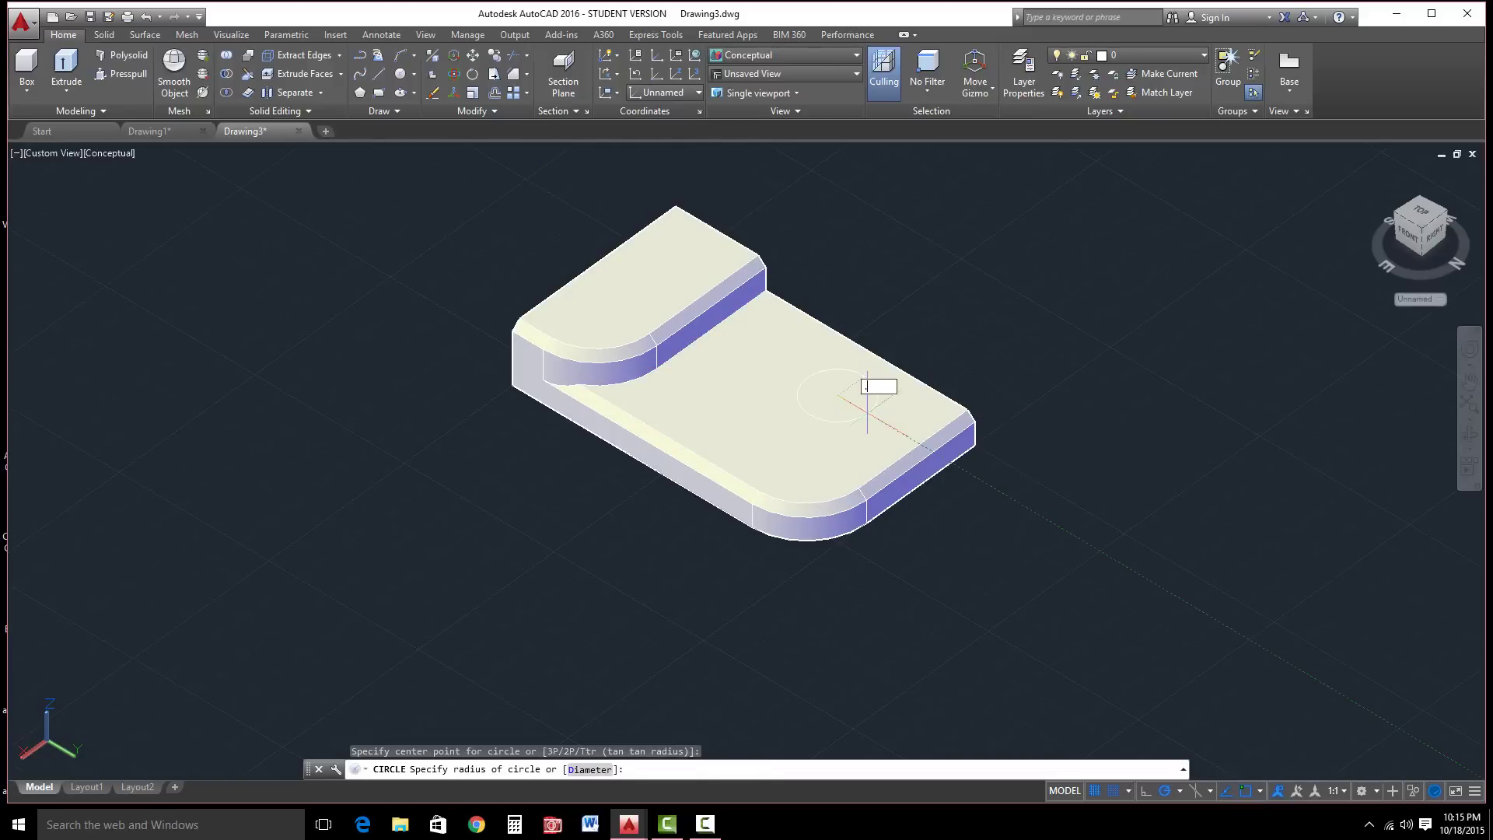
text(.5)
key(Return)
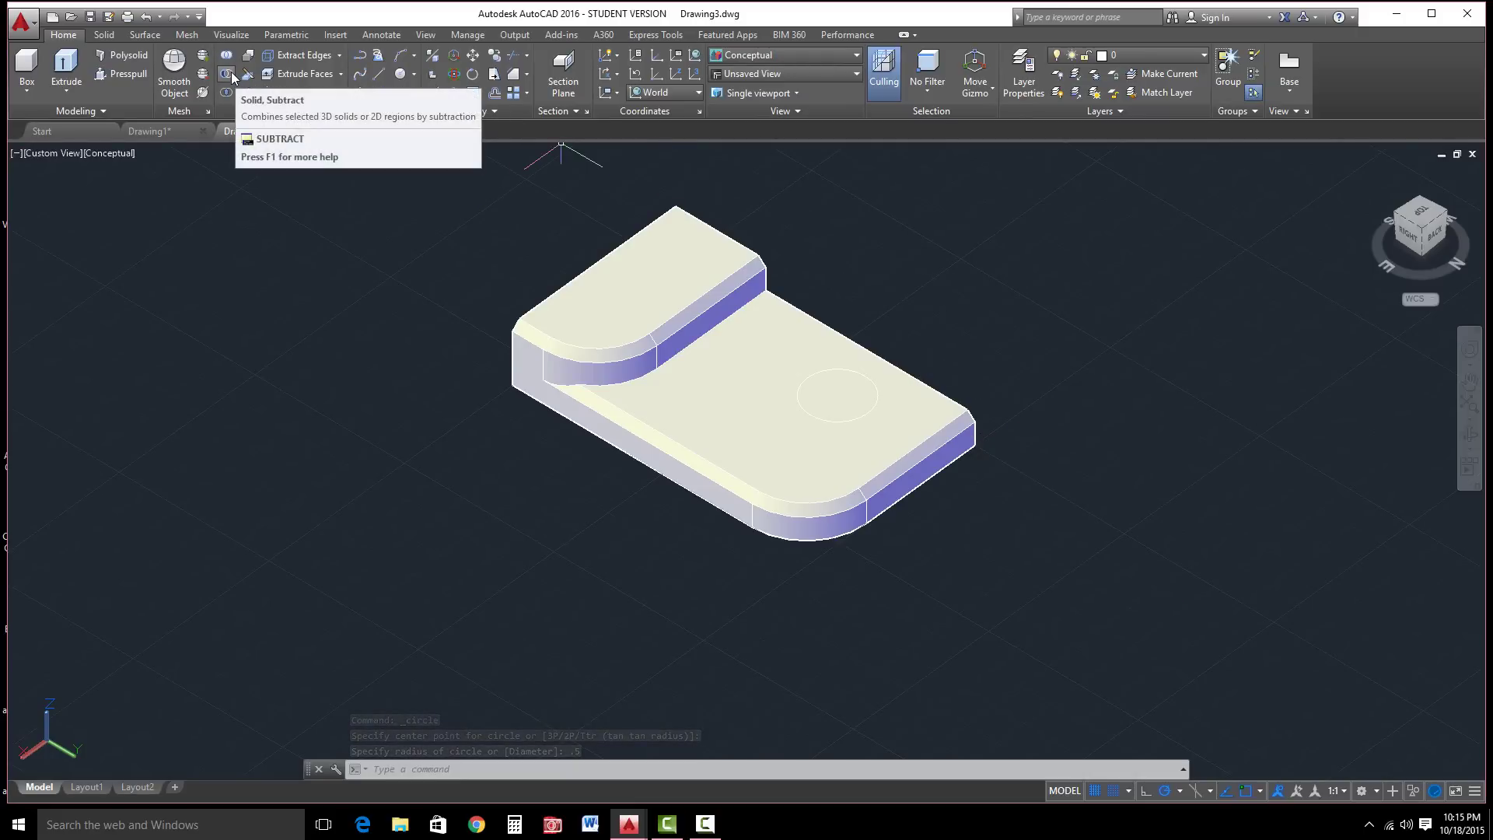
Presspull the circle down through the lower step to cut a round hole.
click(104, 75)
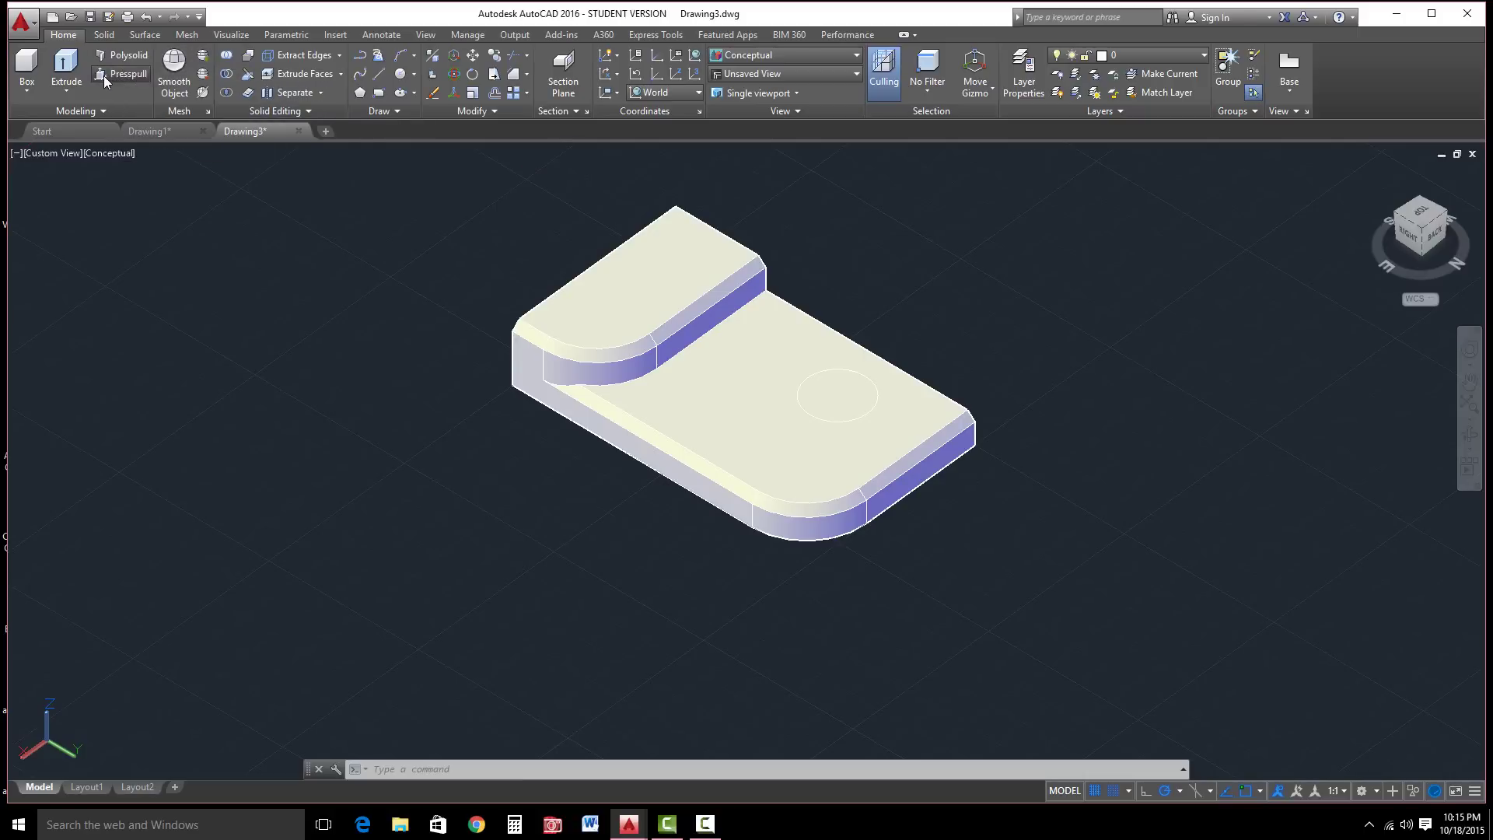
click(837, 395)
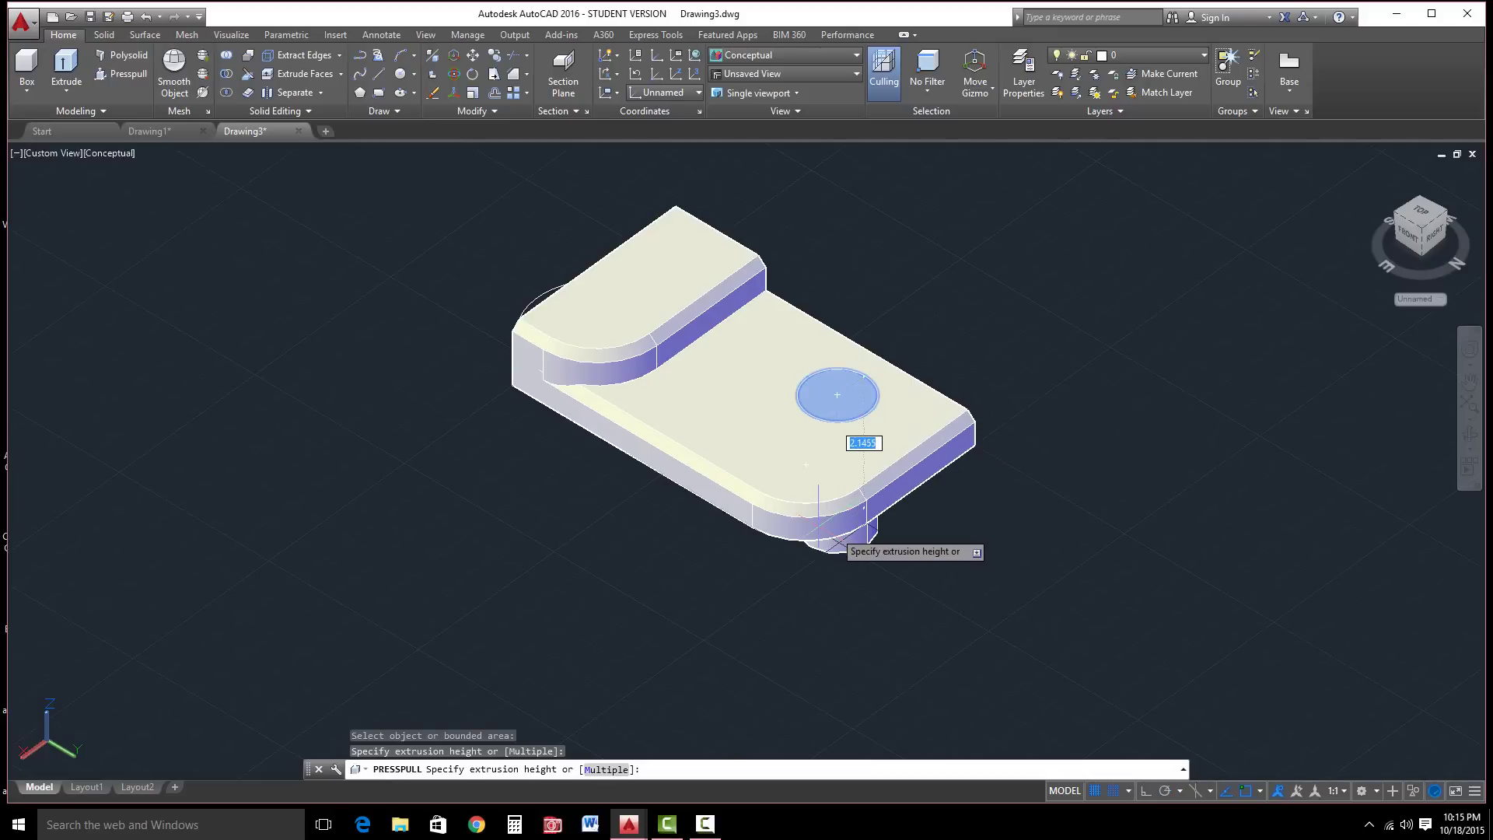
click(830, 545)
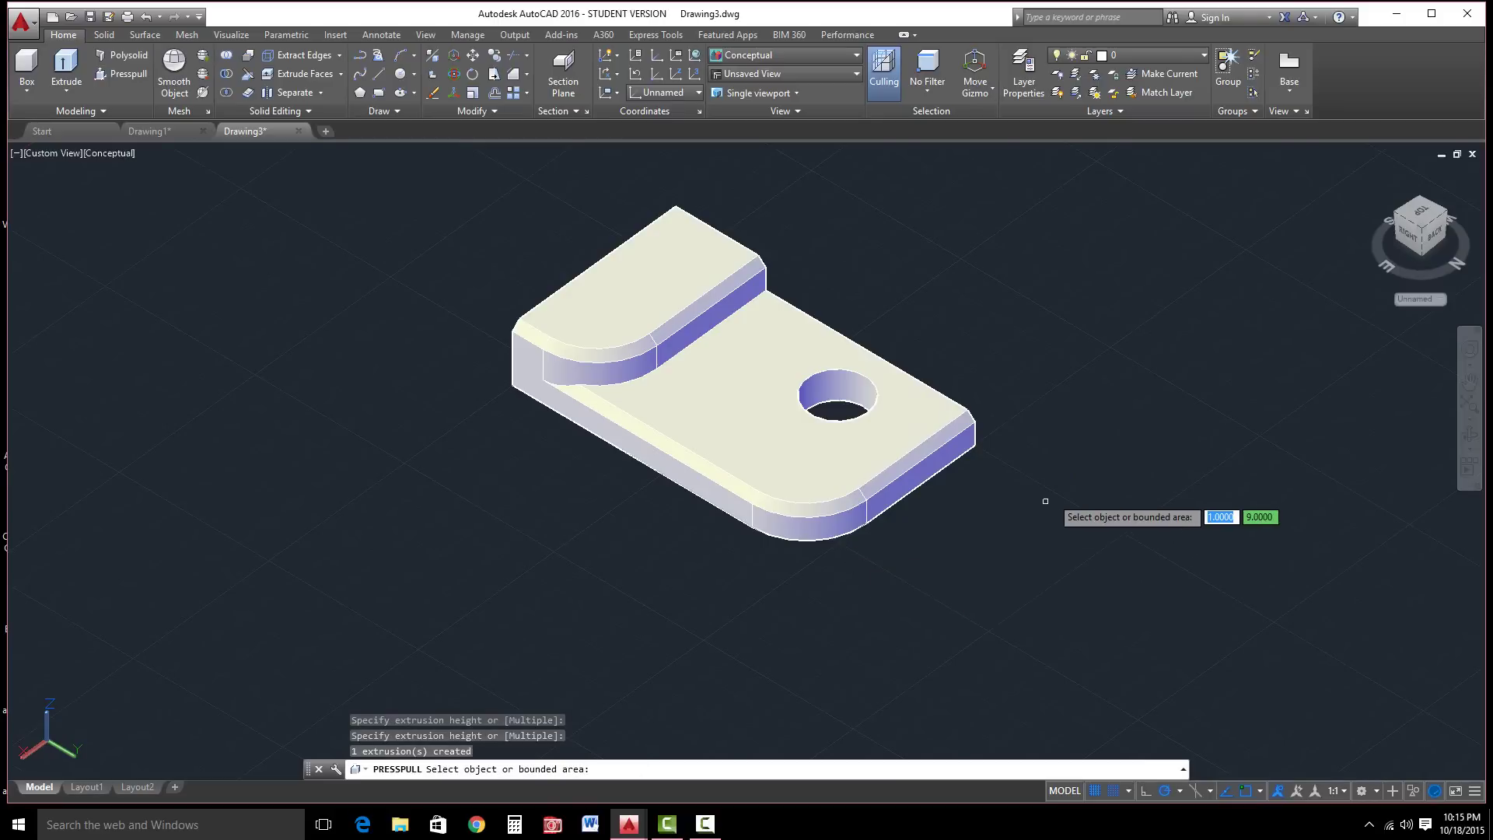
shift+middle_drag(1005, 375, 471, 357)
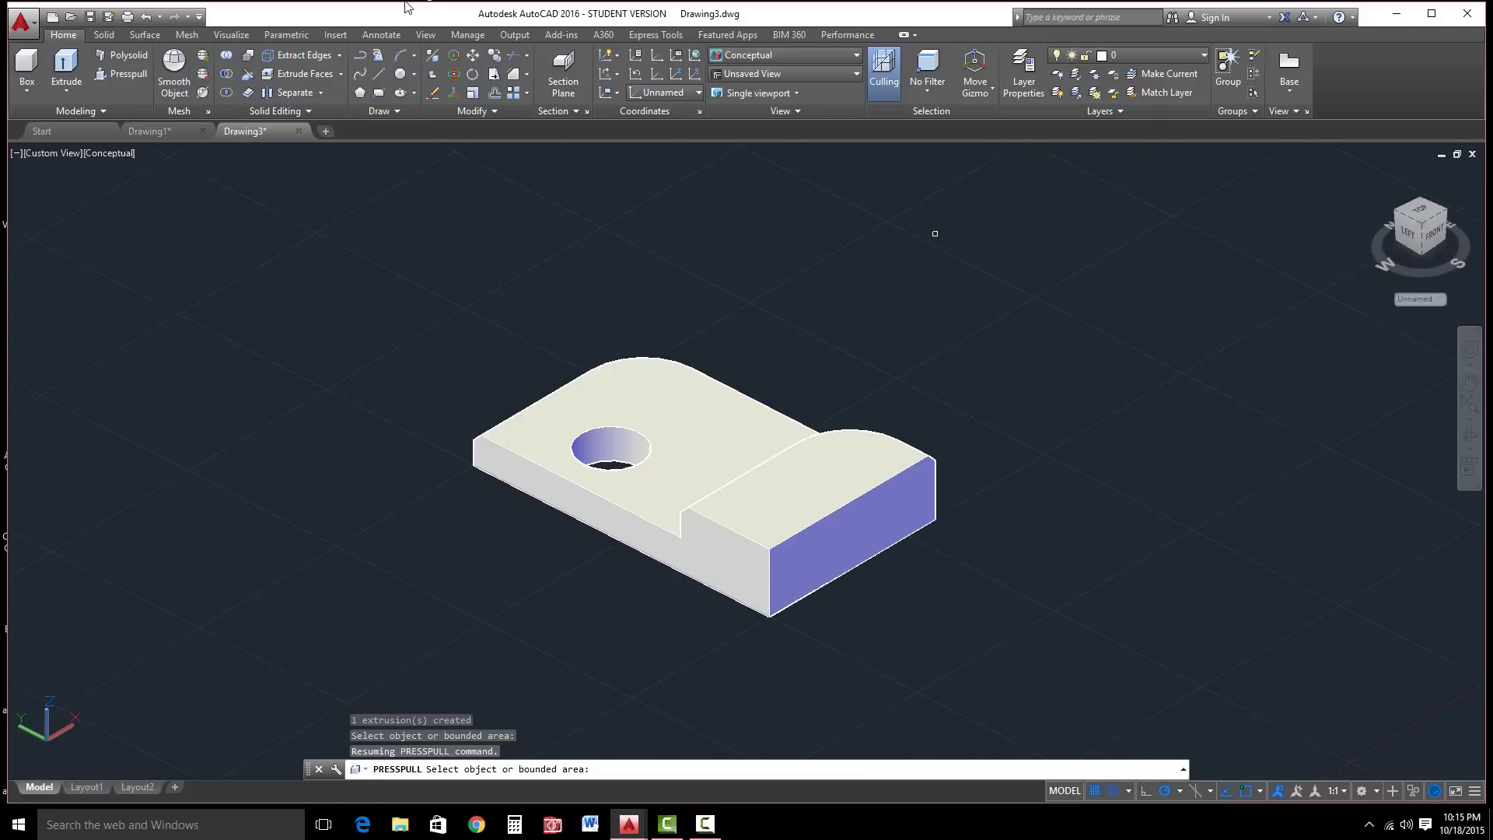
click(27, 92)
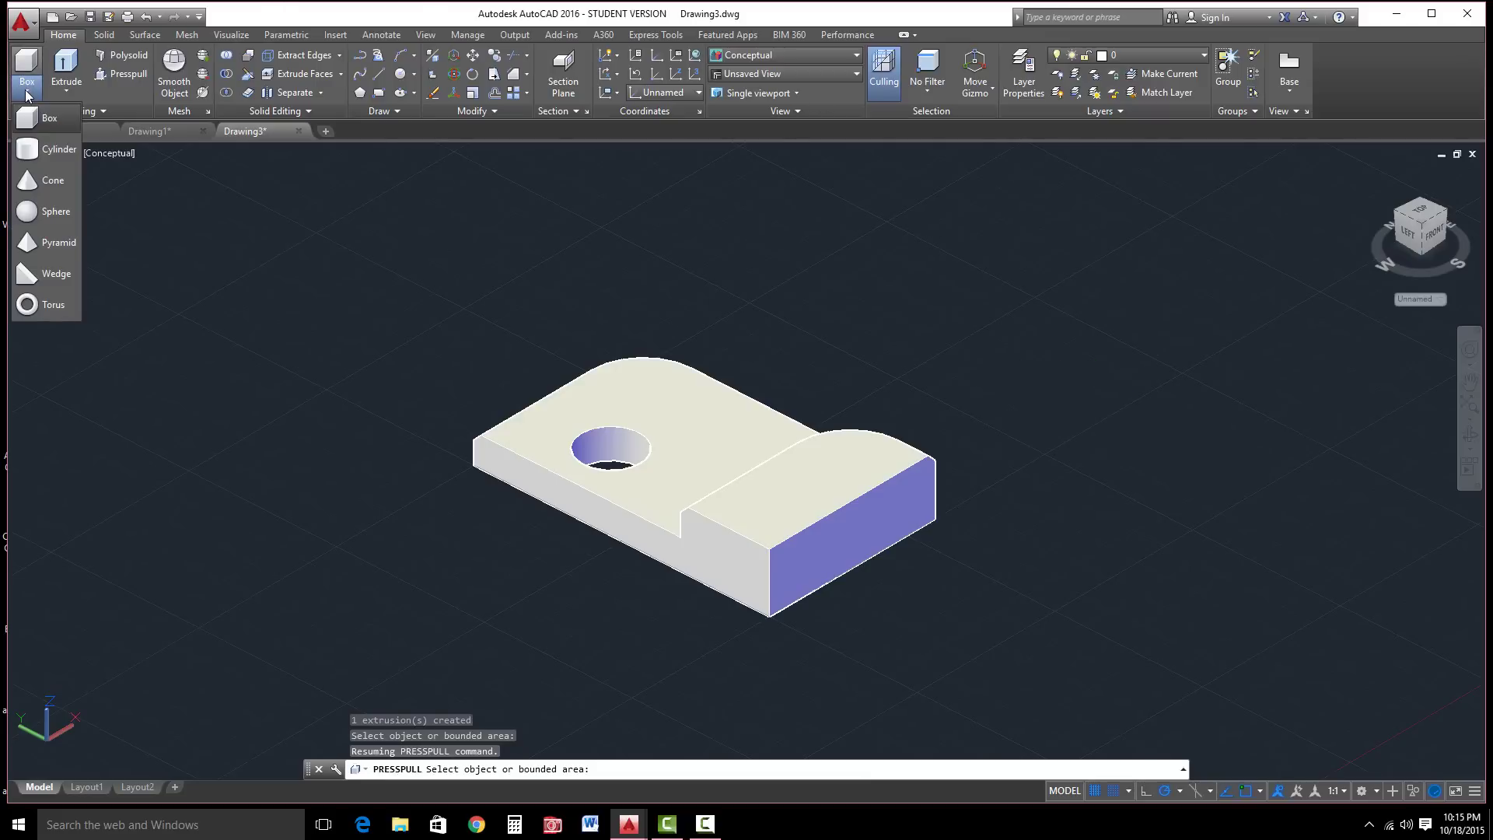
click(26, 93)
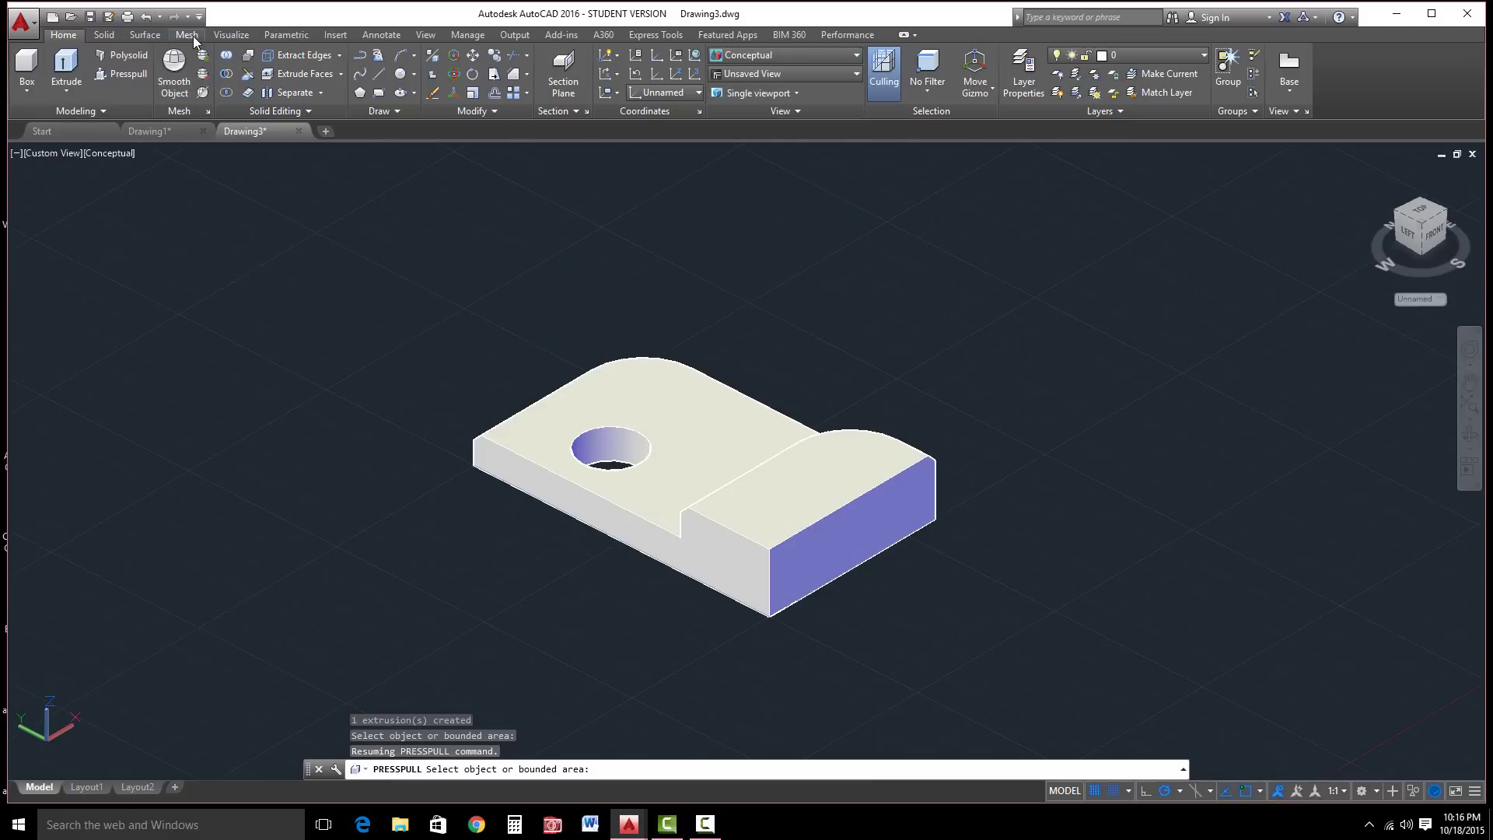
Shell the solid, removing its bottom, back wall and left wall faces.
click(103, 34)
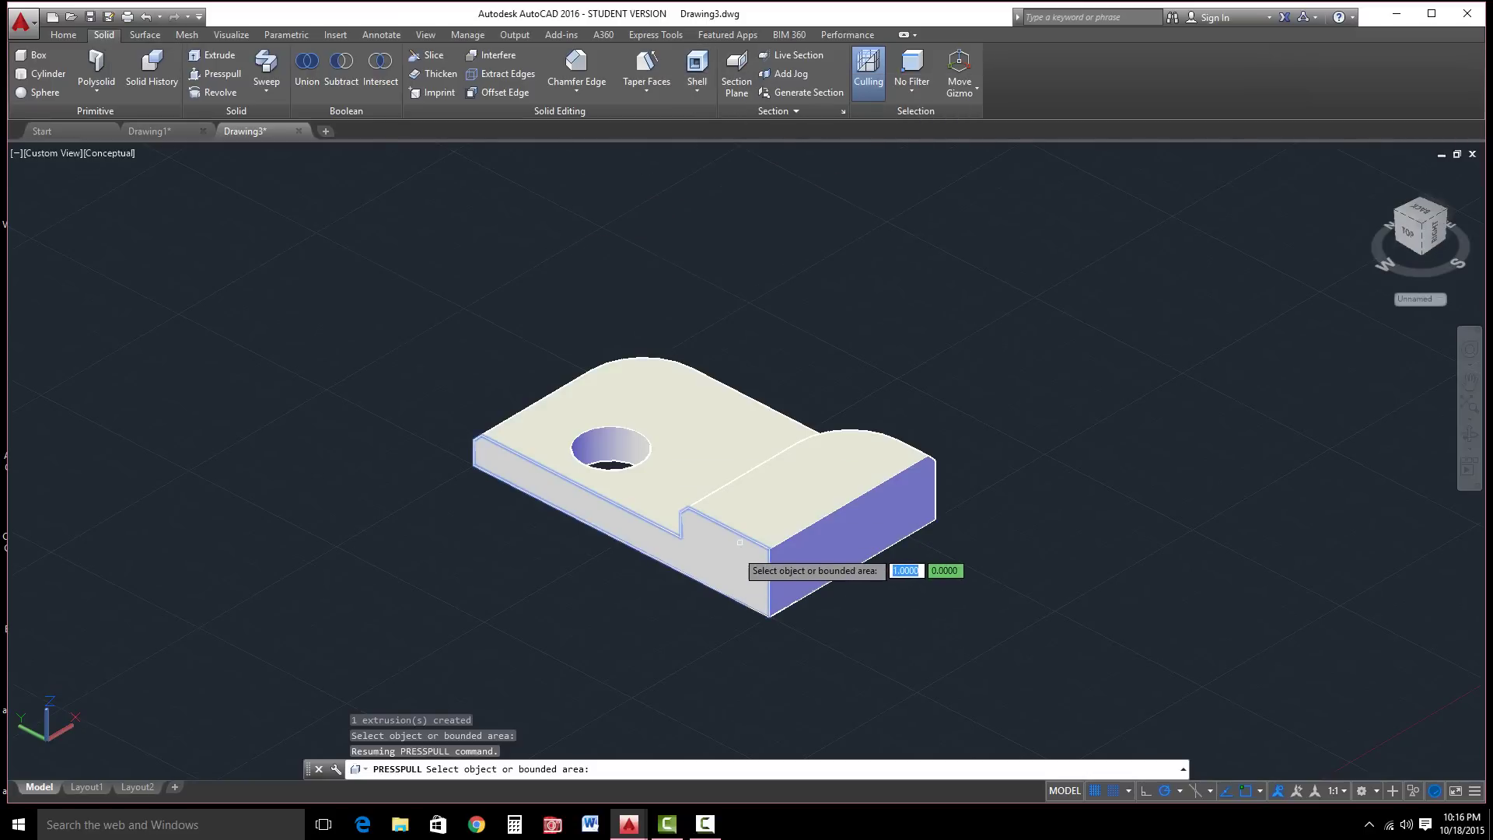
shift+middle_drag(743, 556, 761, 412)
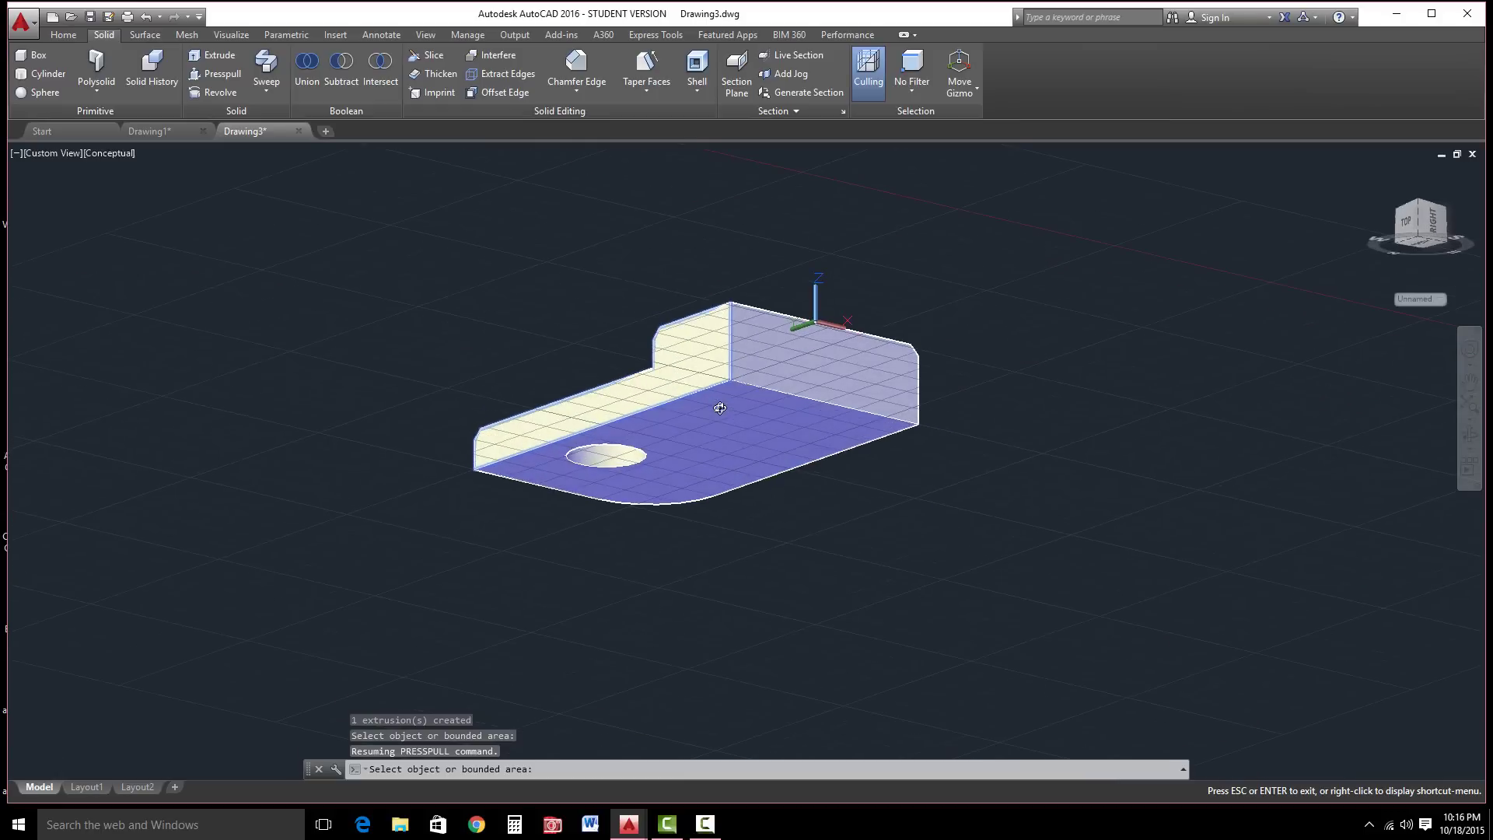
click(697, 69)
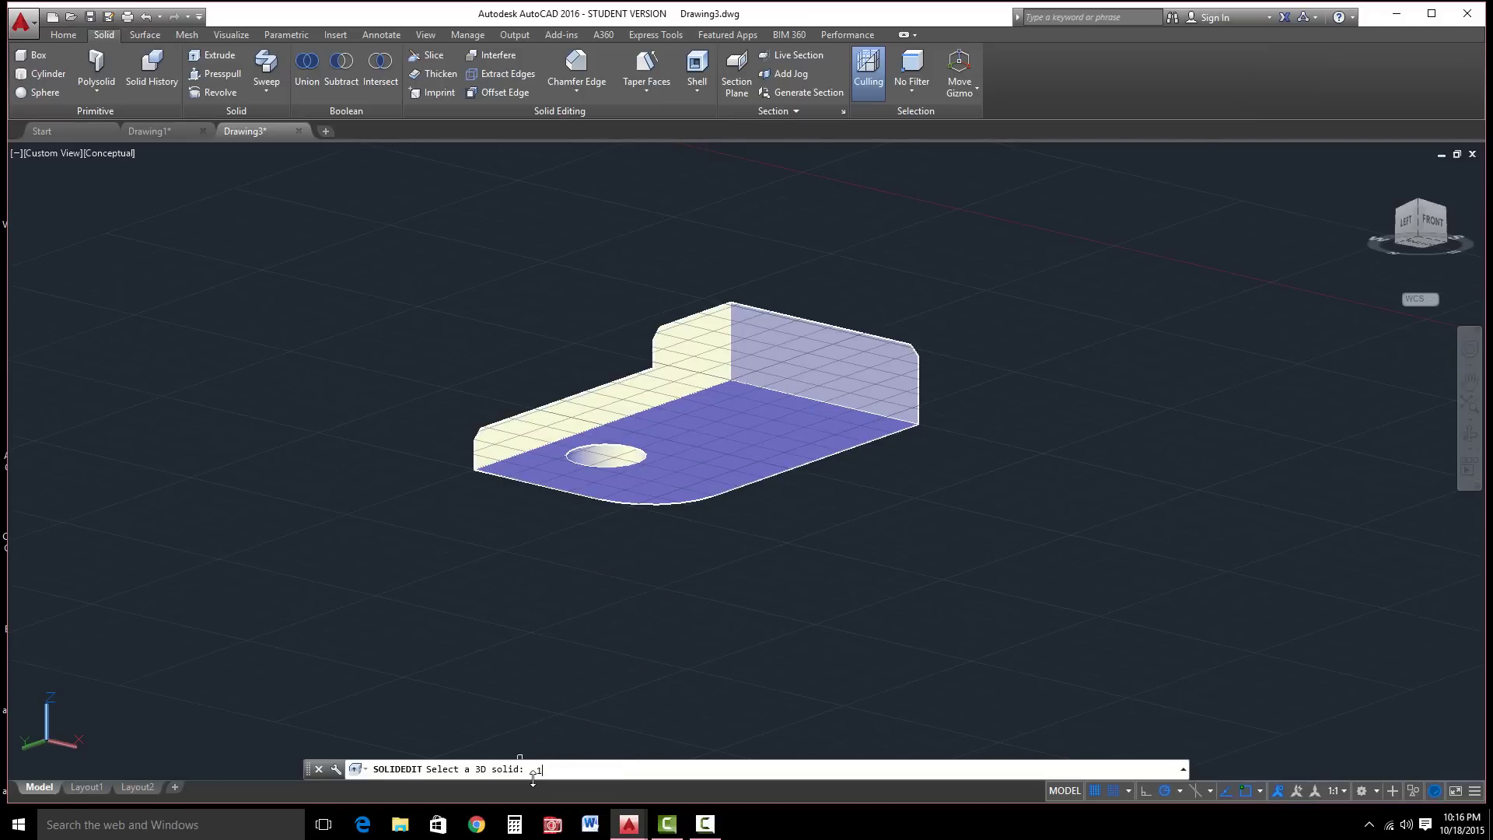
text(.06)
key(Return)
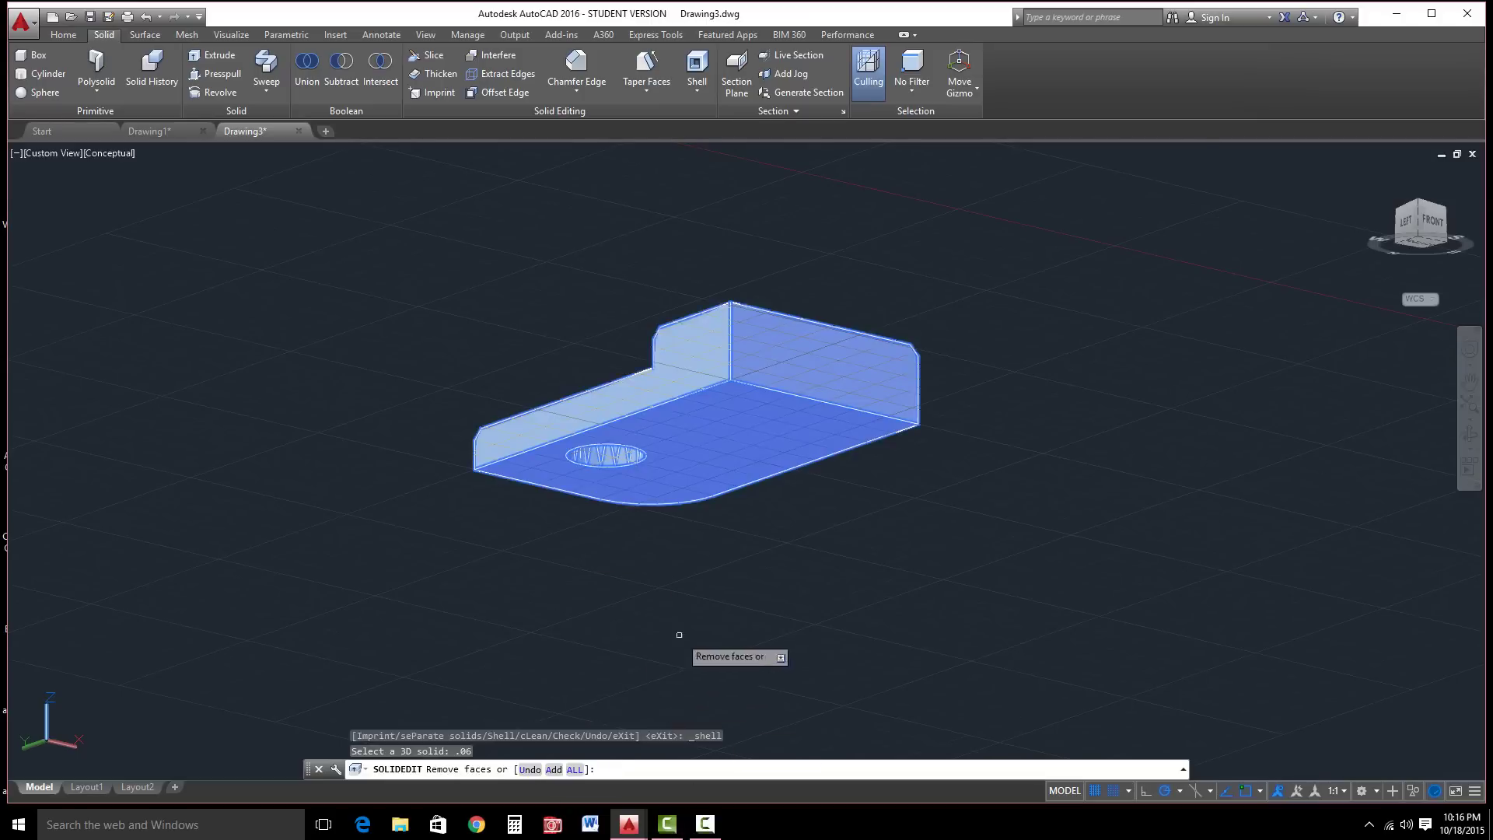
click(743, 408)
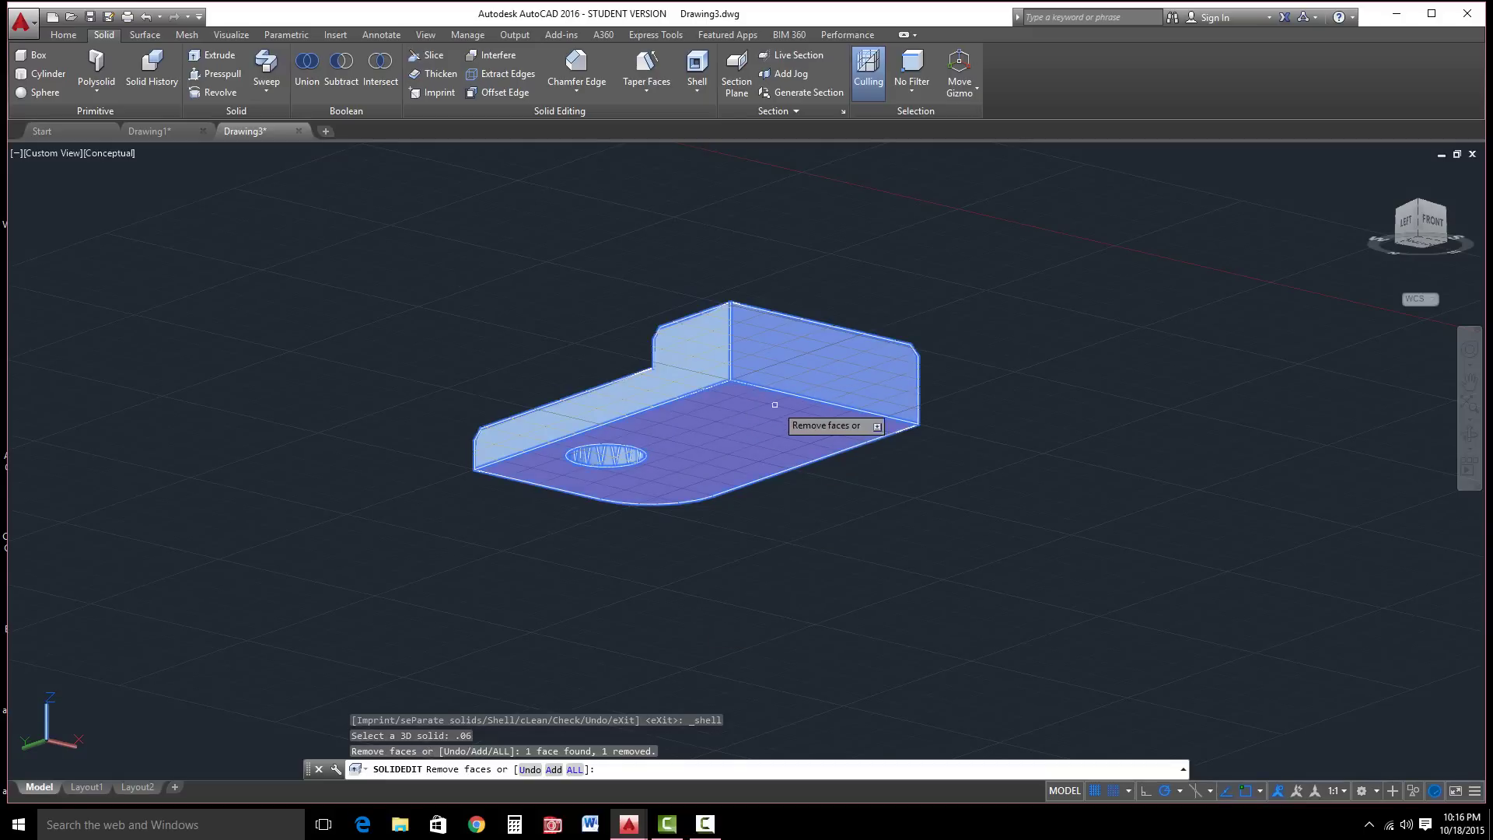
click(793, 365)
click(700, 371)
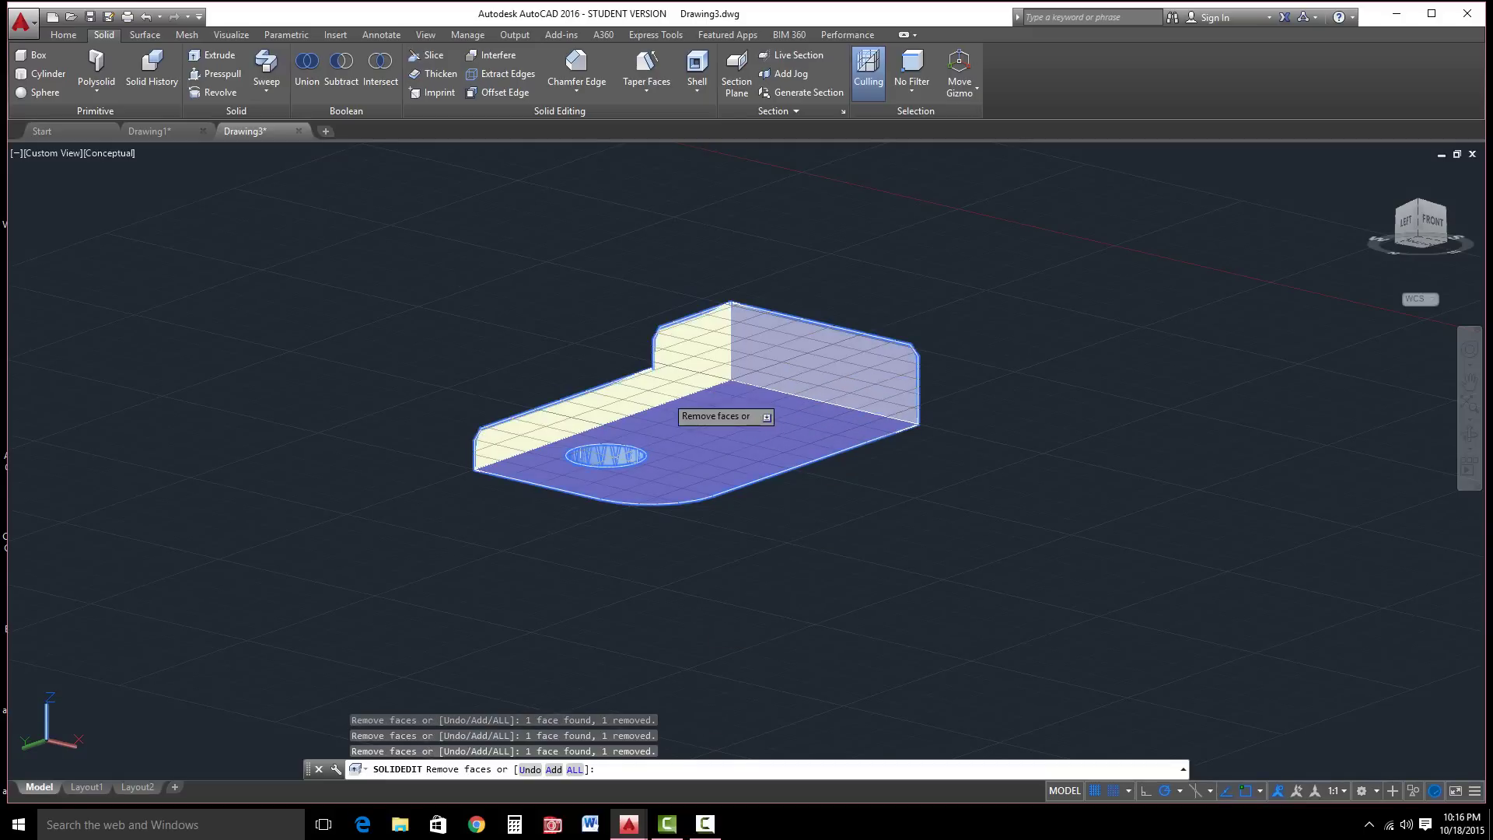
key(Return)
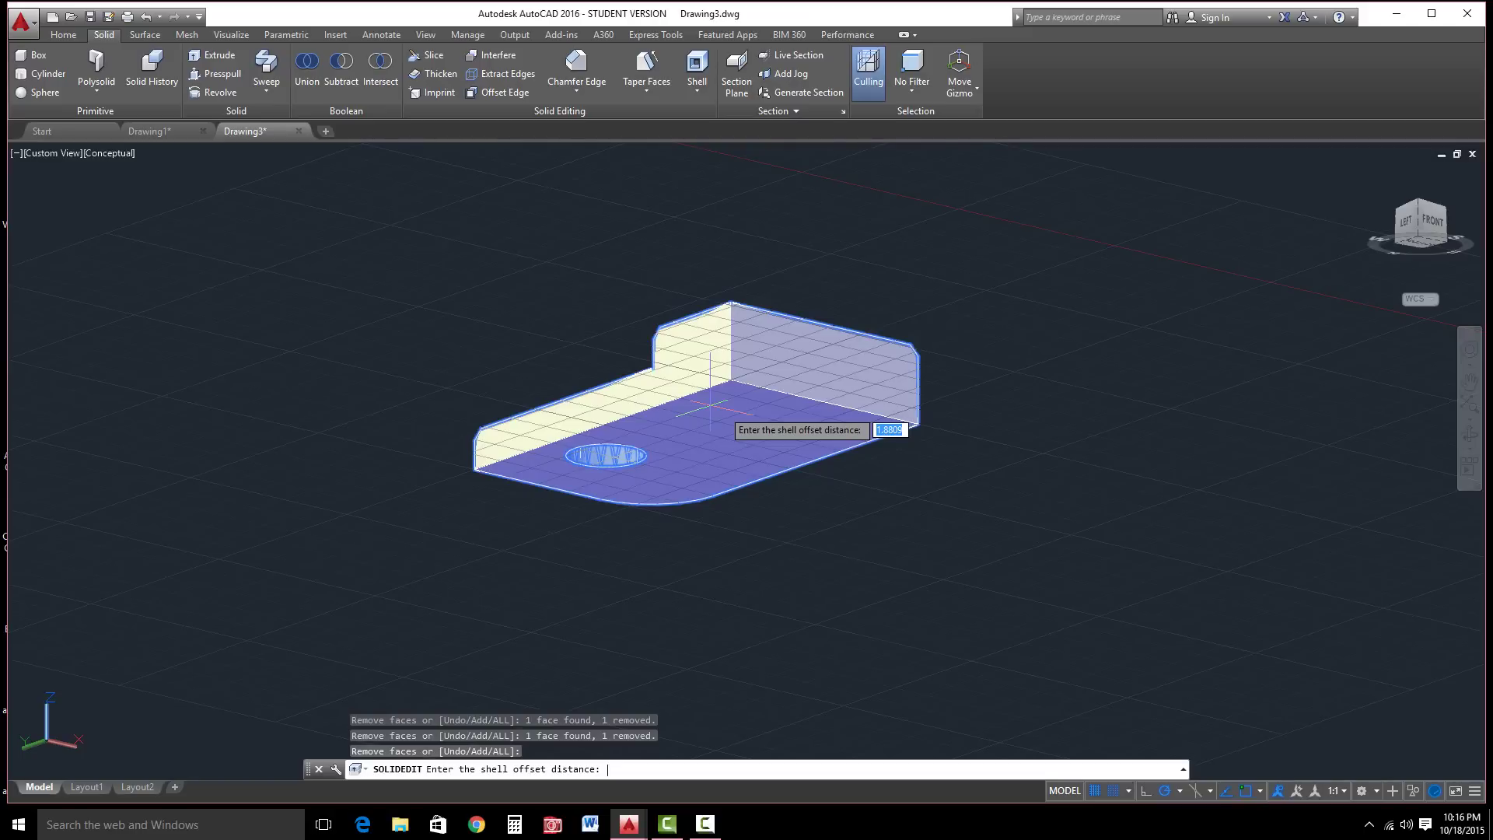
Apply the 0.06 shell offset, exit SOLIDEDIT, and orbit to a low side view.
text(.06)
key(Return)
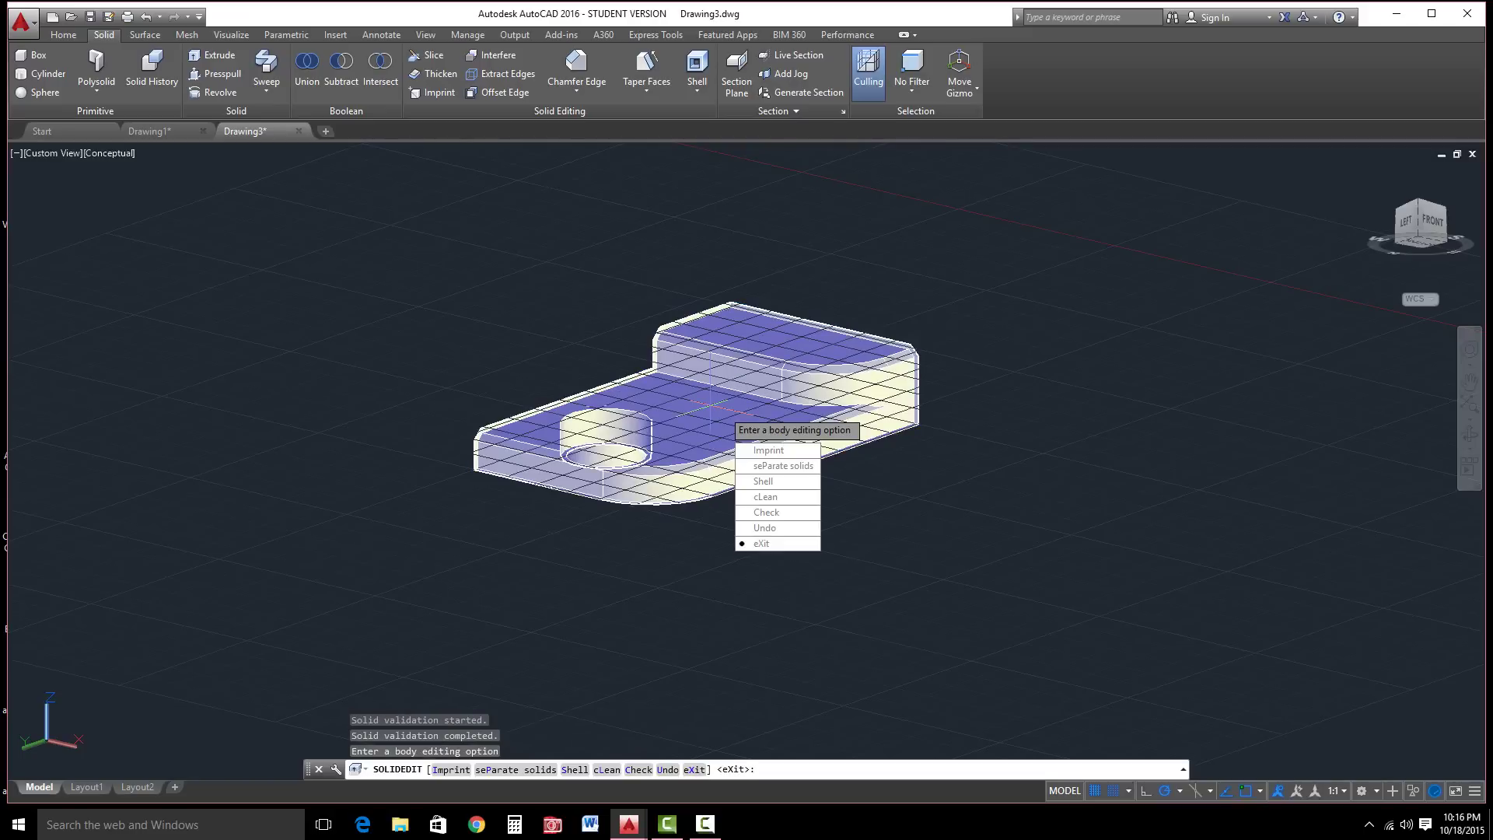
key(Return)
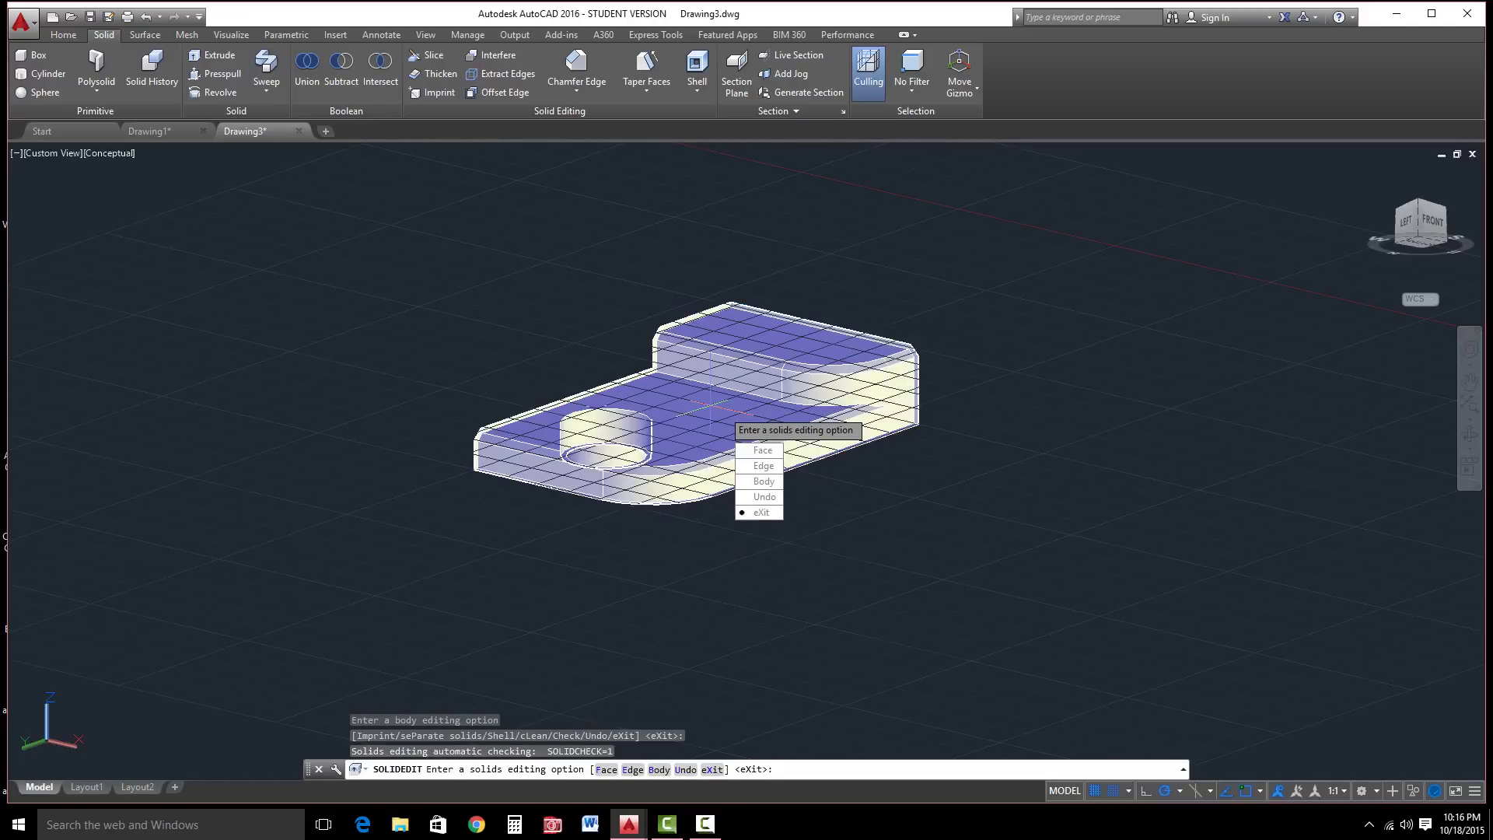
click(764, 512)
middle_drag(855, 505, 951, 569)
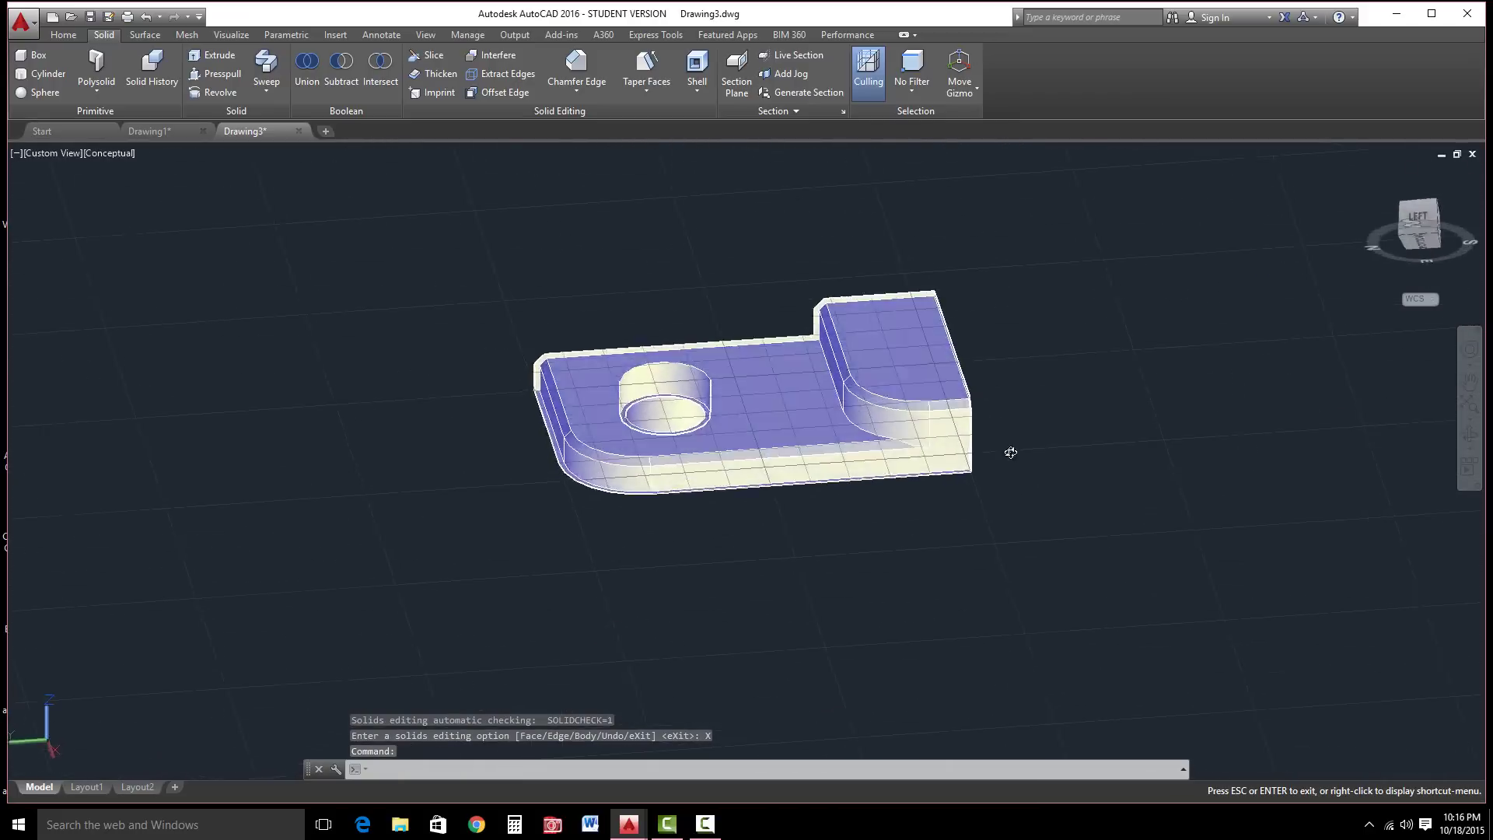
drag(1004, 443, 493, 610)
key(Escape)
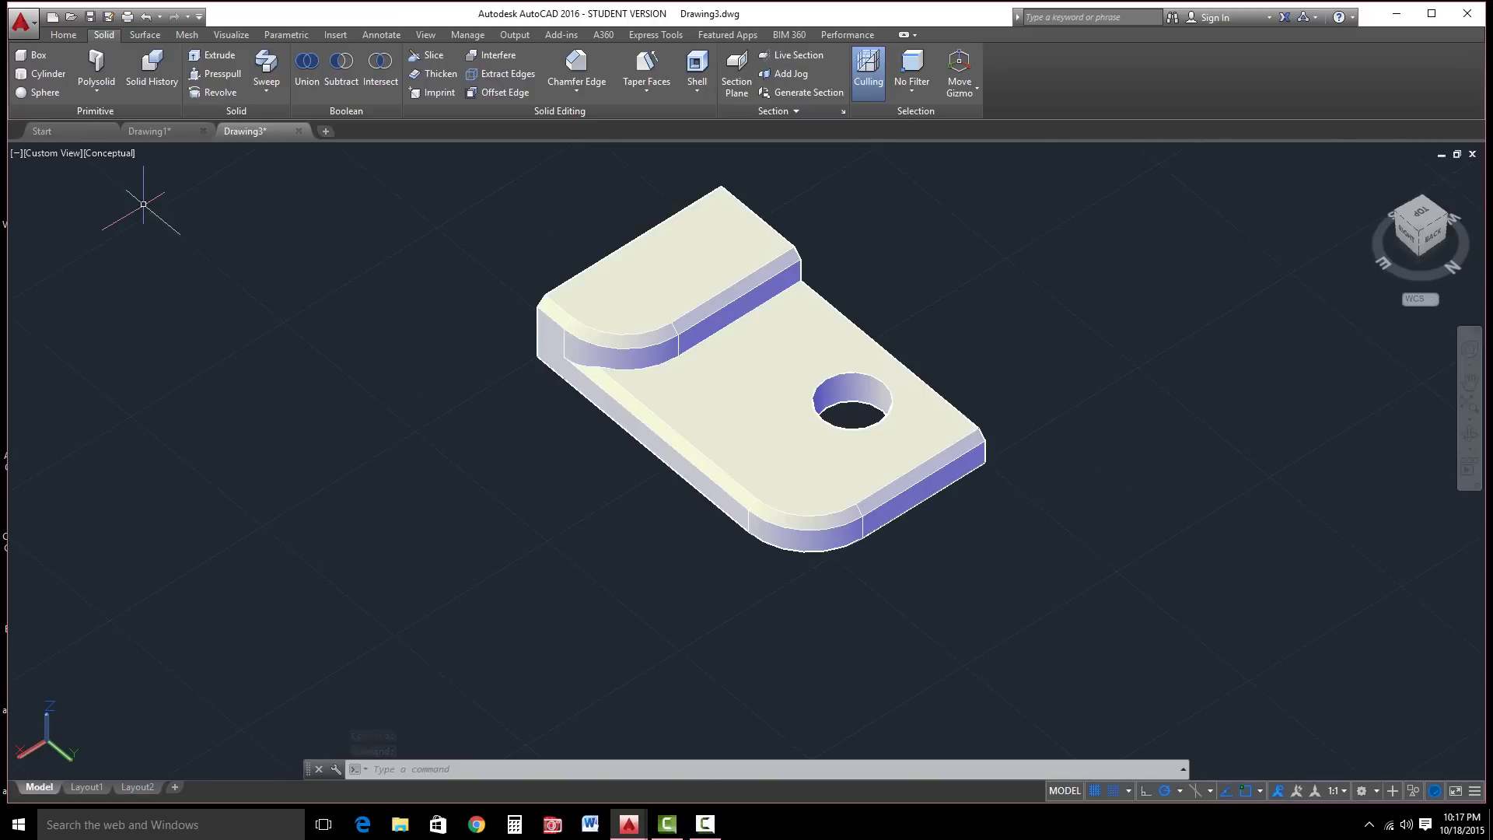
Create a new blank drawing, Drawing4, from the template.
click(53, 17)
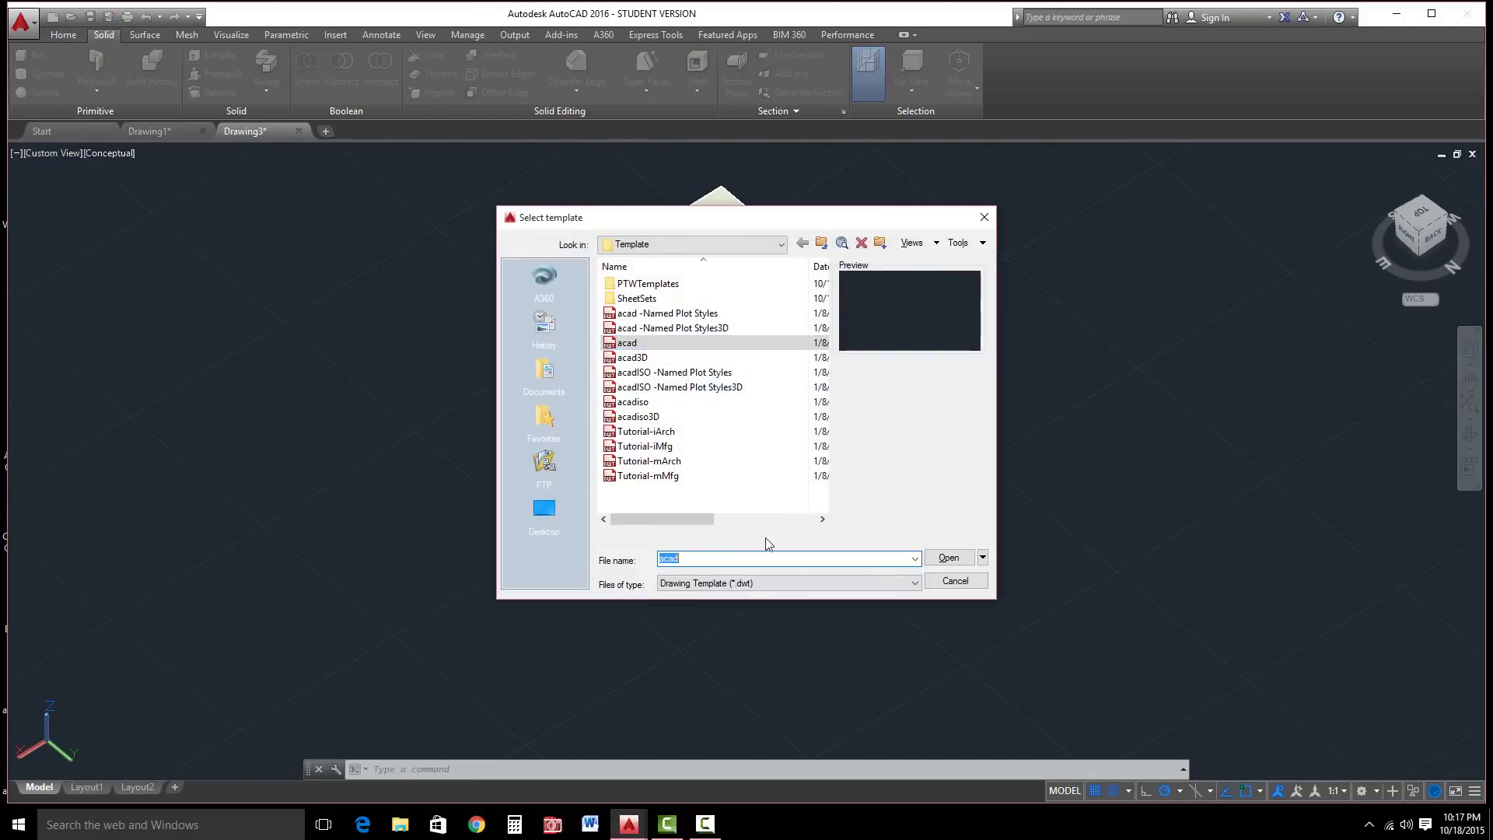
click(948, 558)
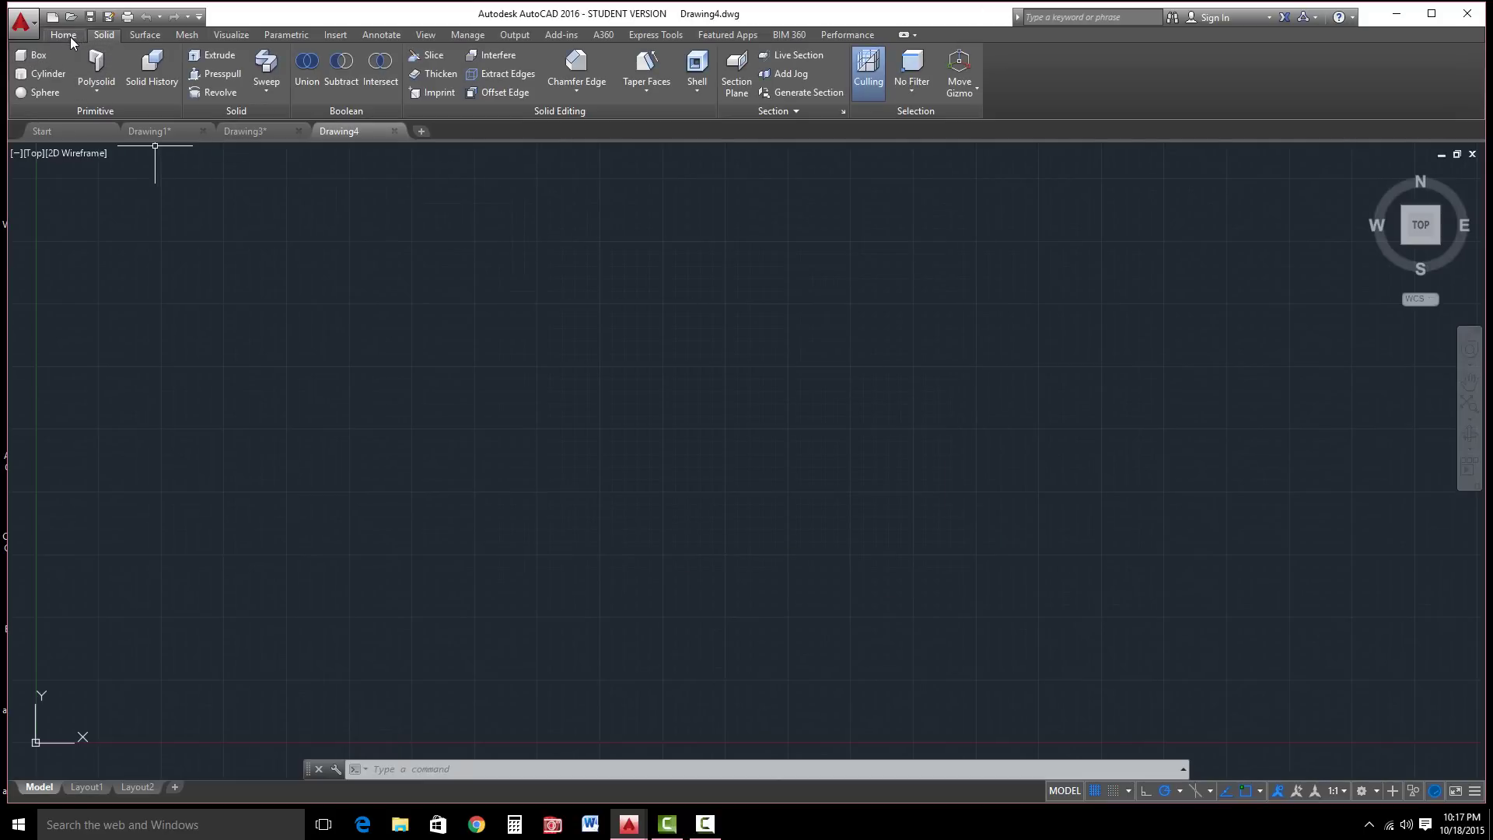
Begin a grid-snapped polyline: left edge, top edge, and down into the notch bottom.
click(63, 35)
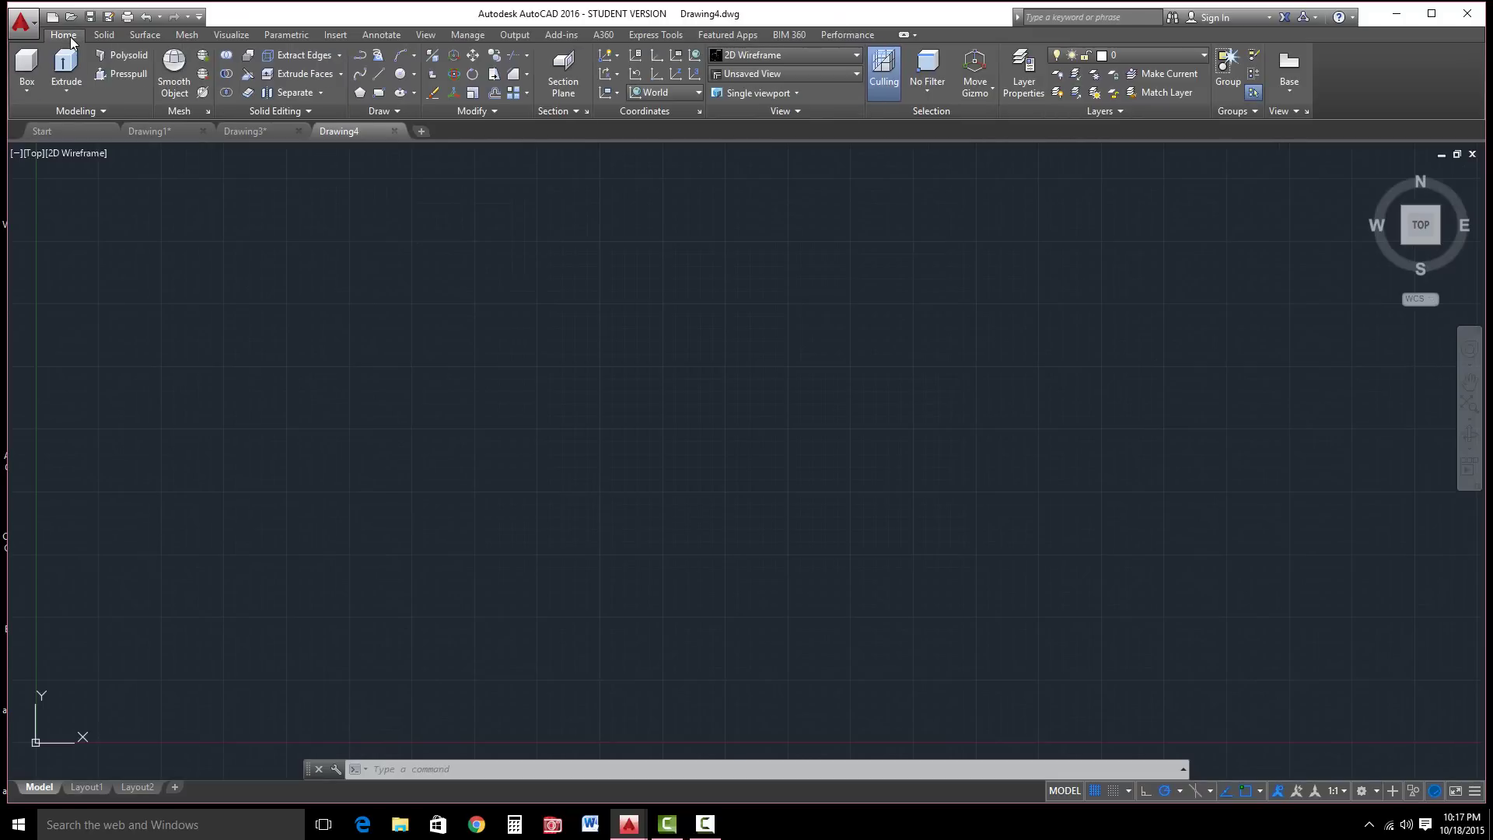
click(378, 74)
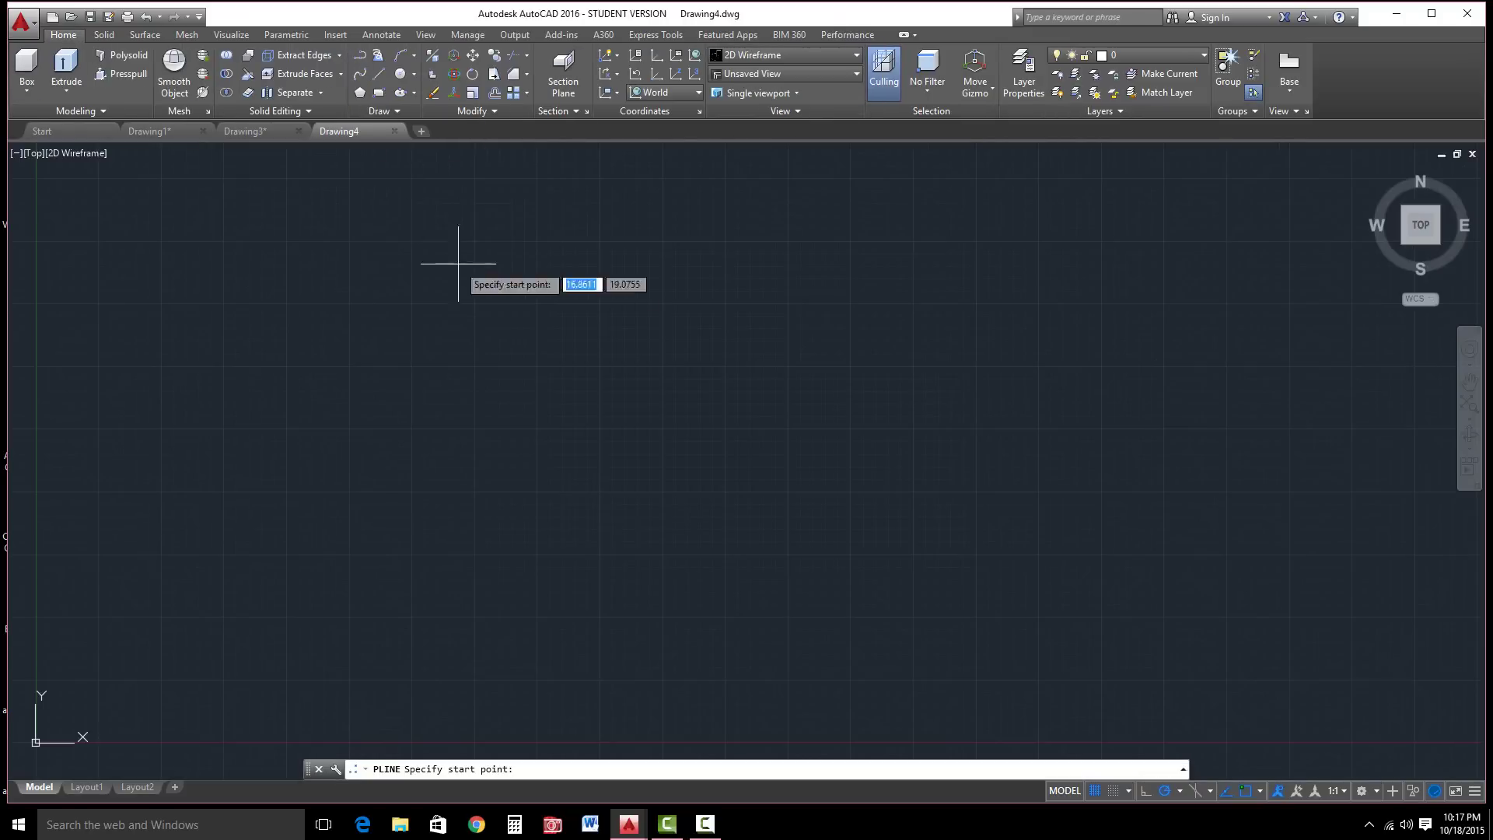
click(1114, 790)
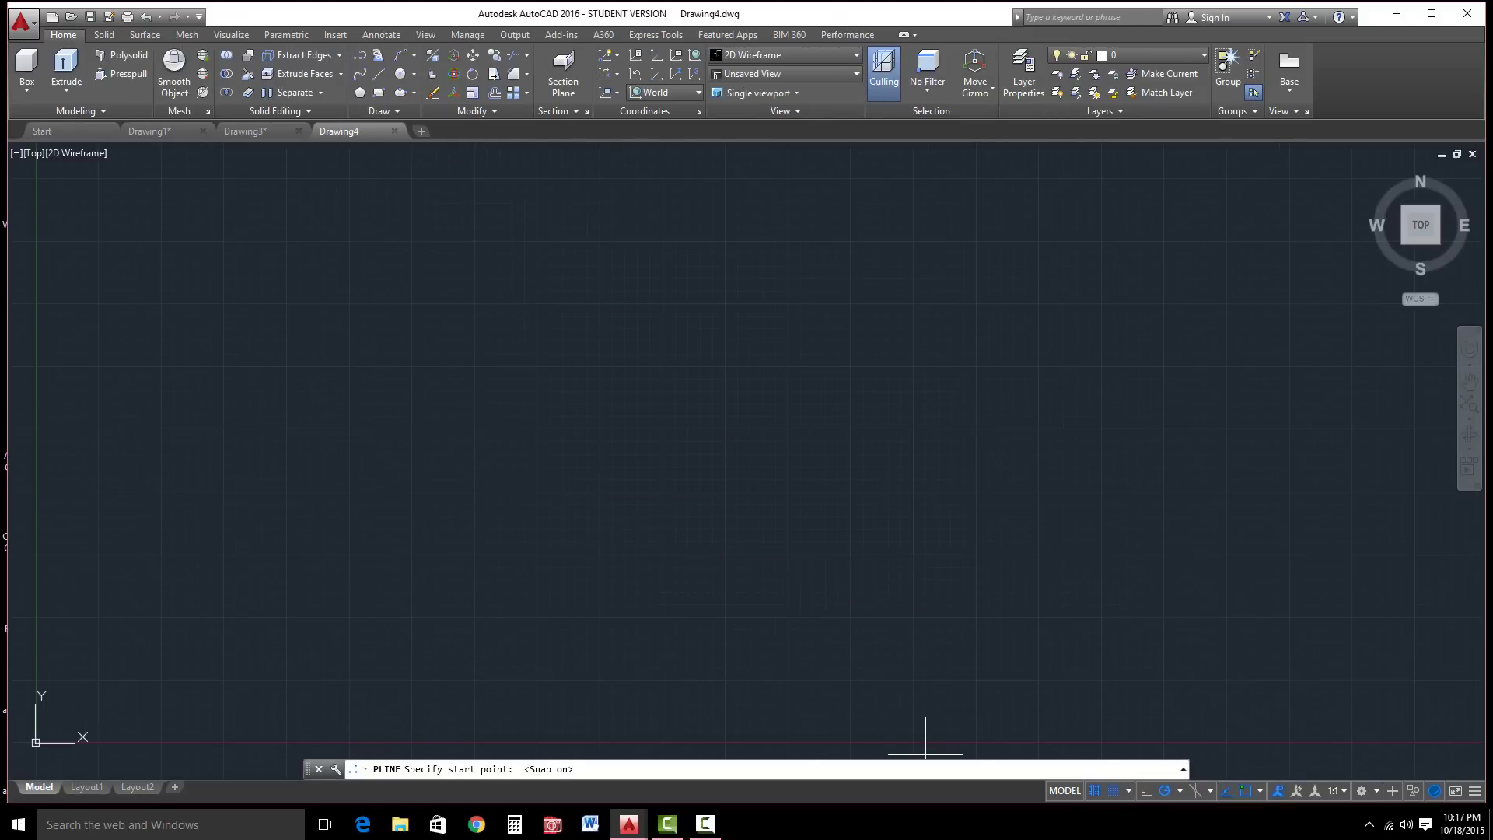
click(662, 555)
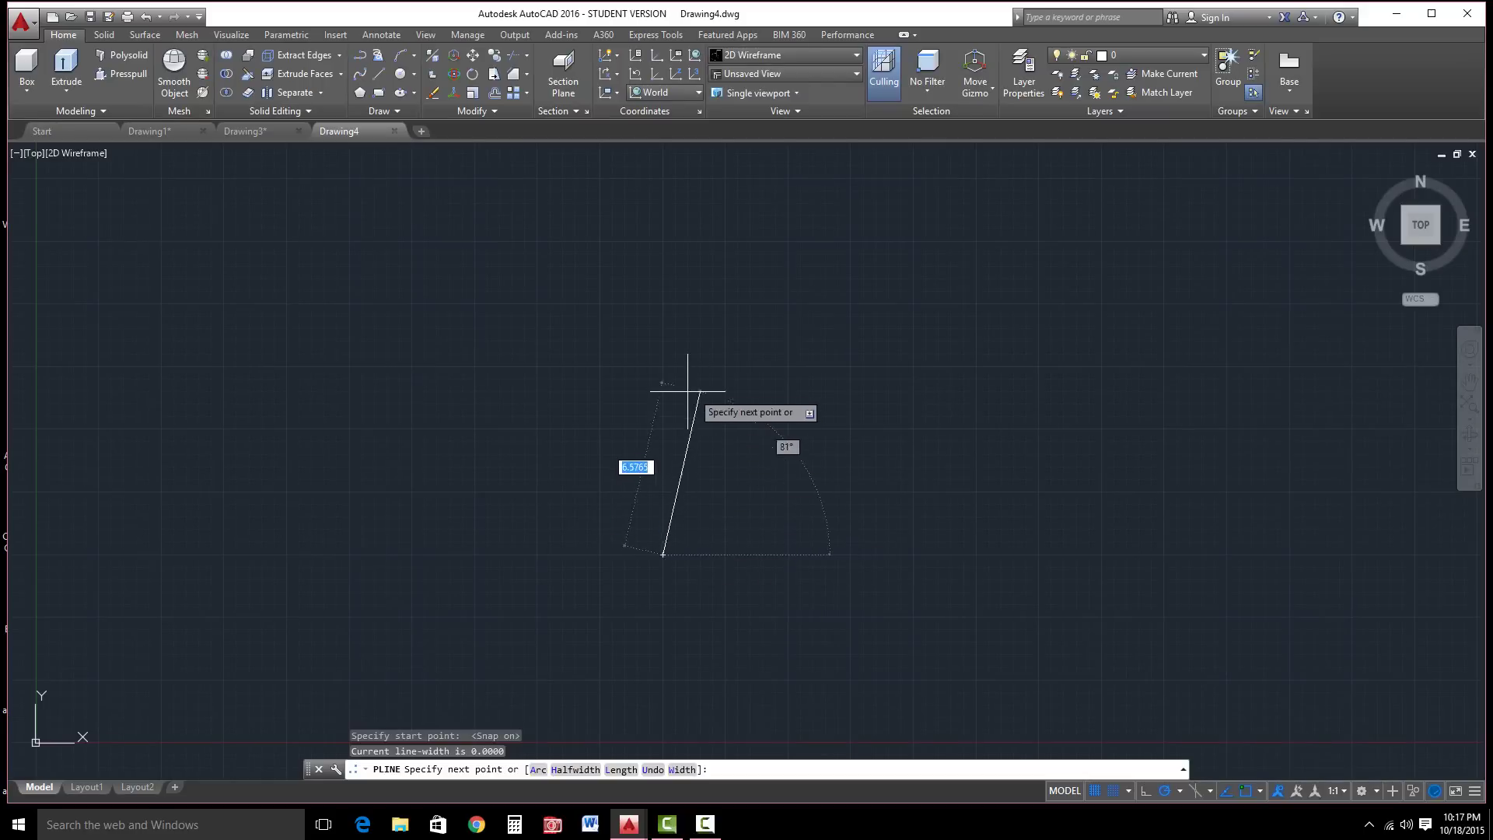
click(662, 304)
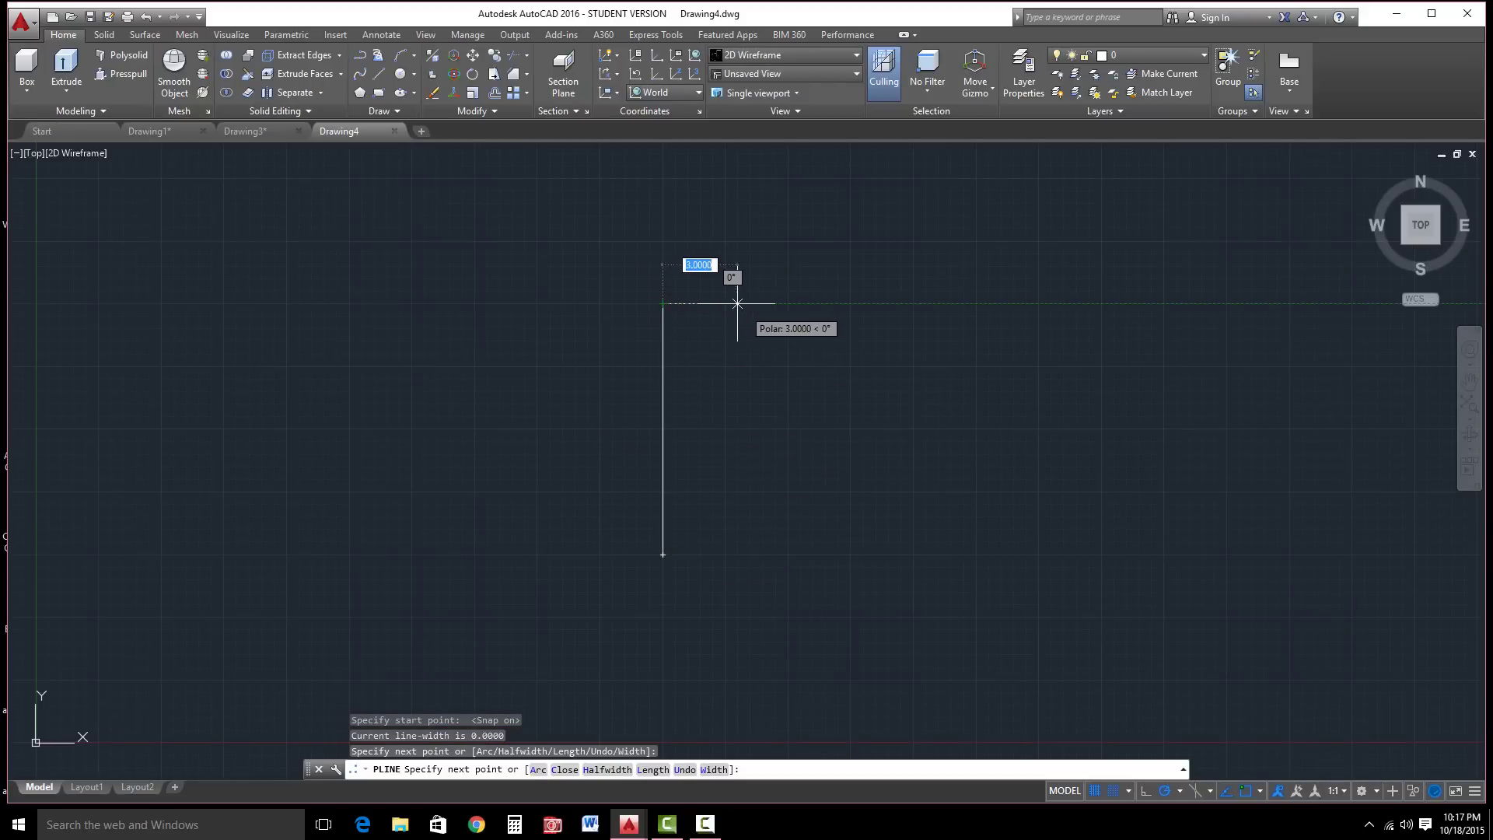
click(788, 303)
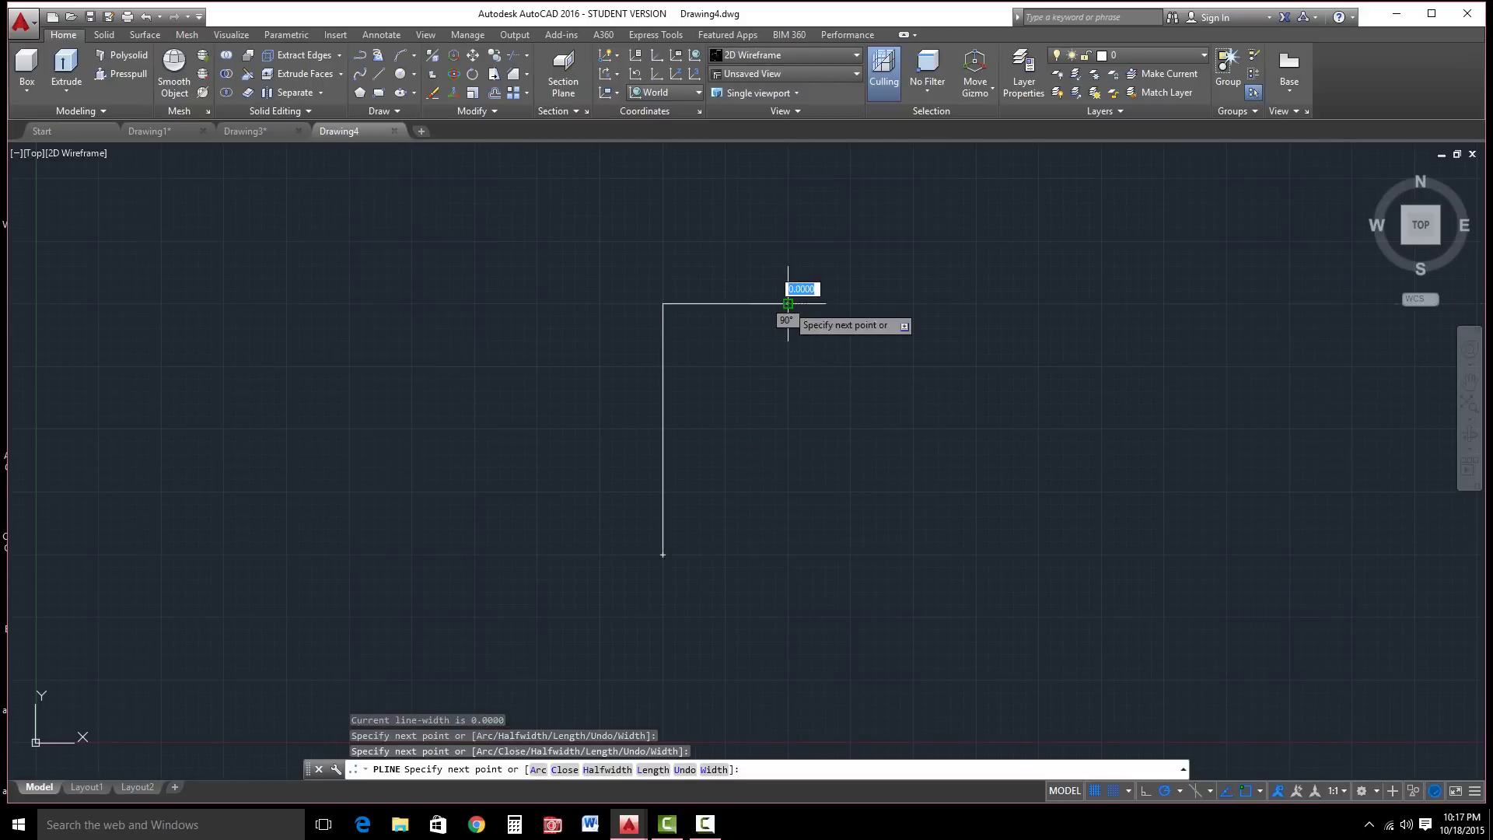
click(788, 453)
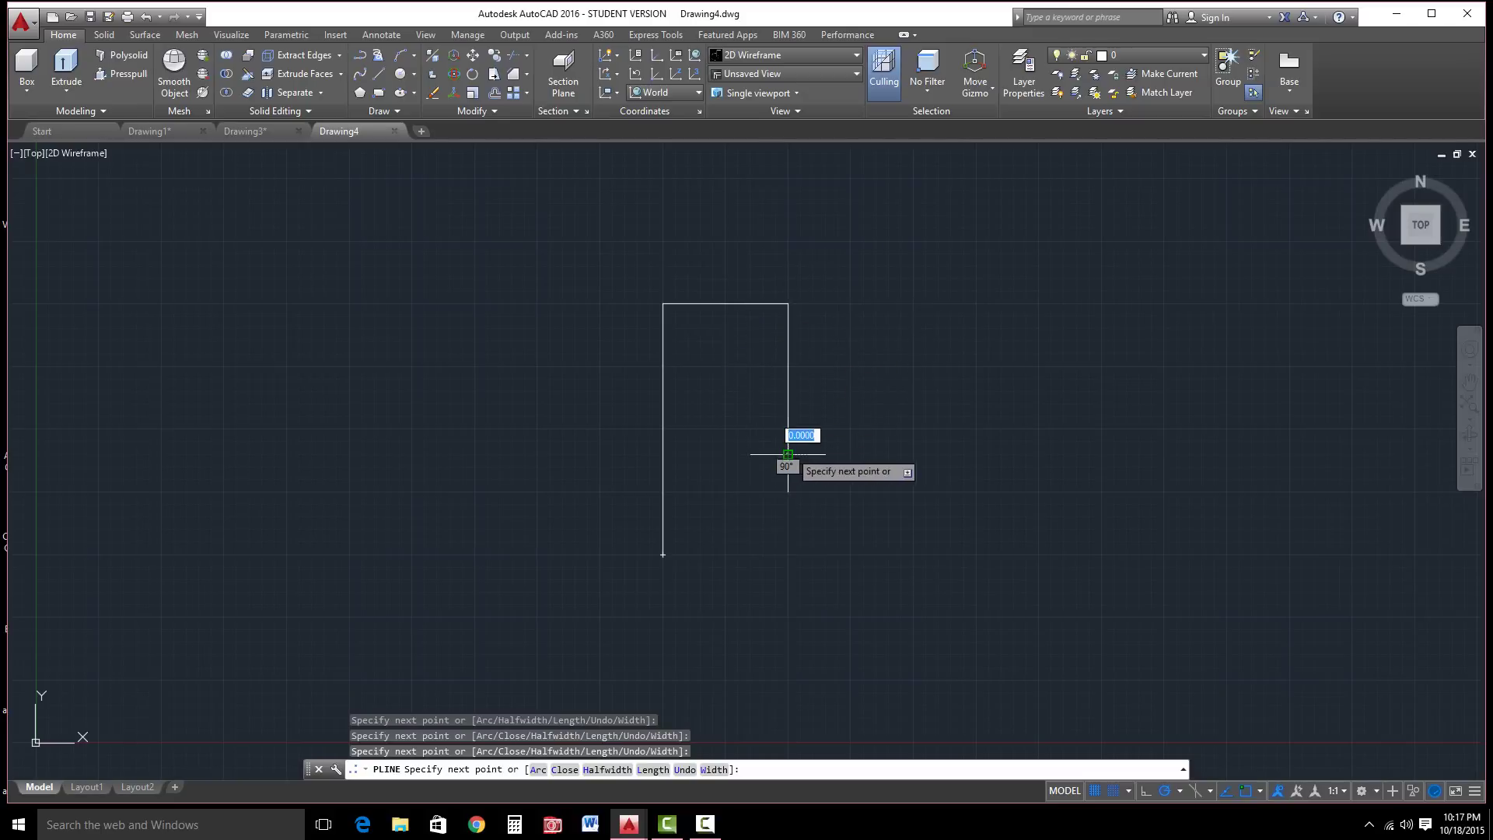
click(888, 453)
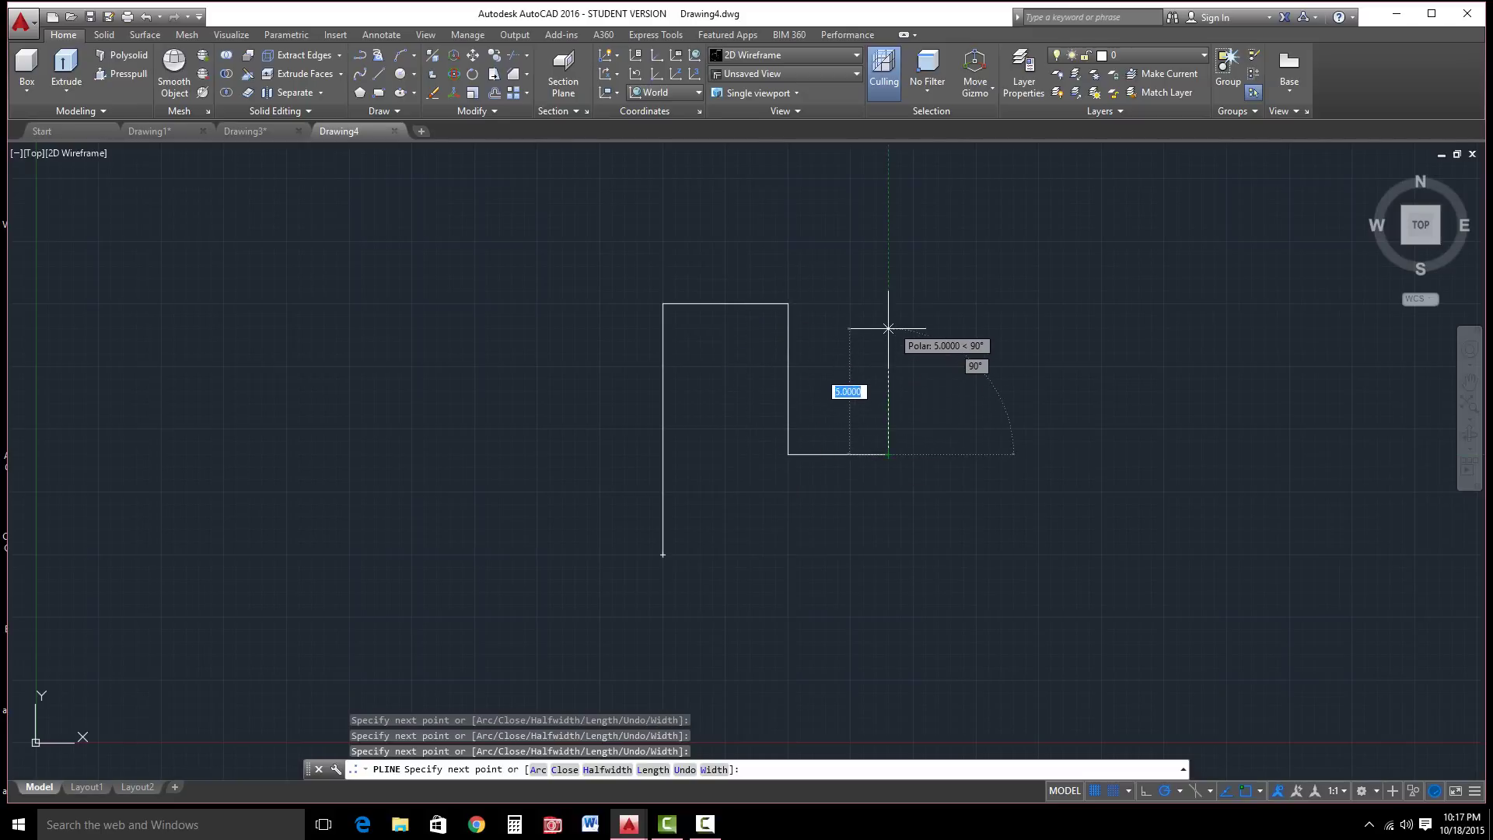
Continue out of the notch, across the right top, down the step, and close with C.
click(889, 303)
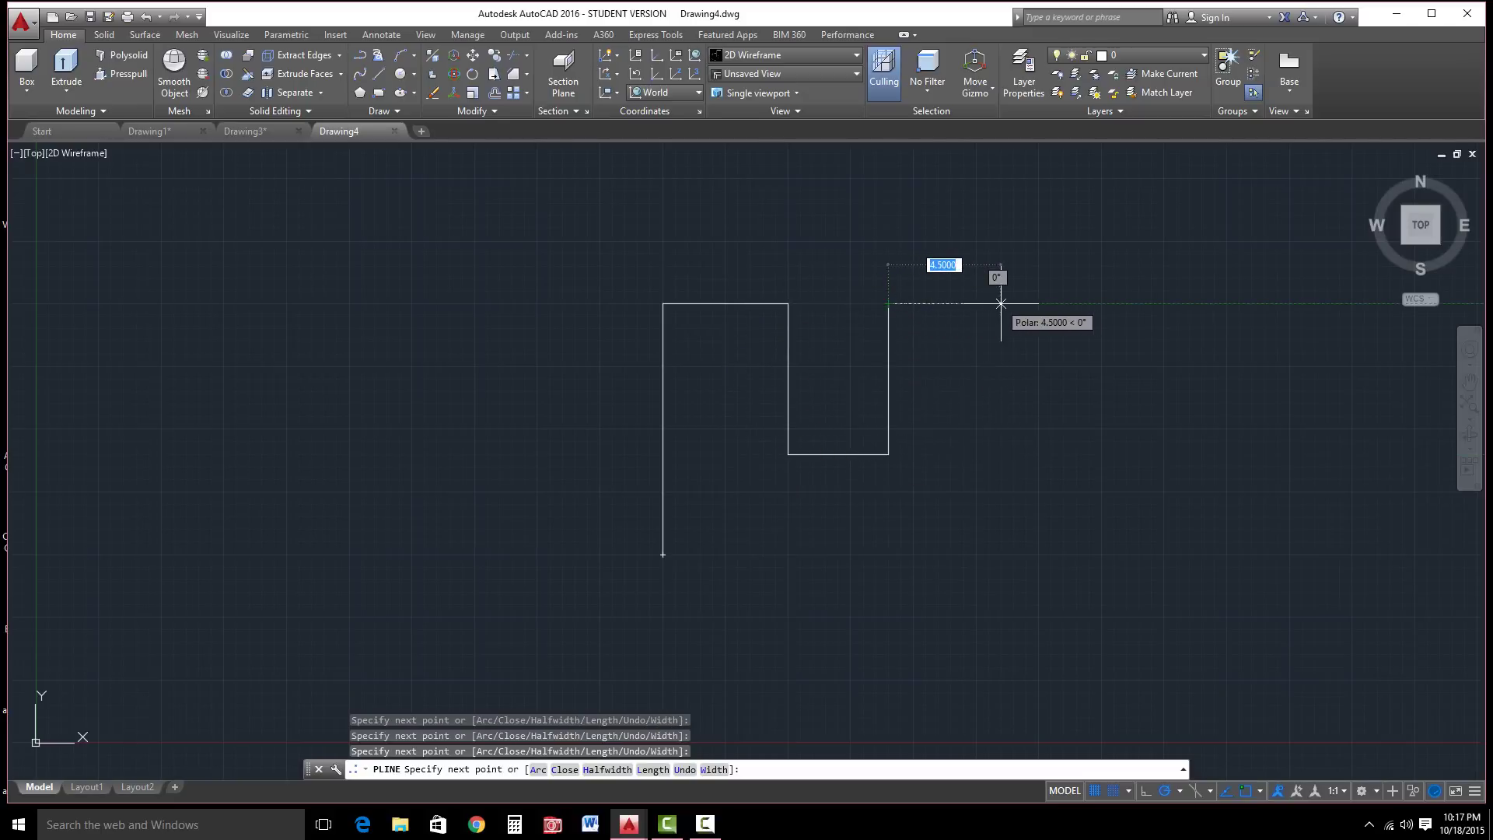
click(1001, 303)
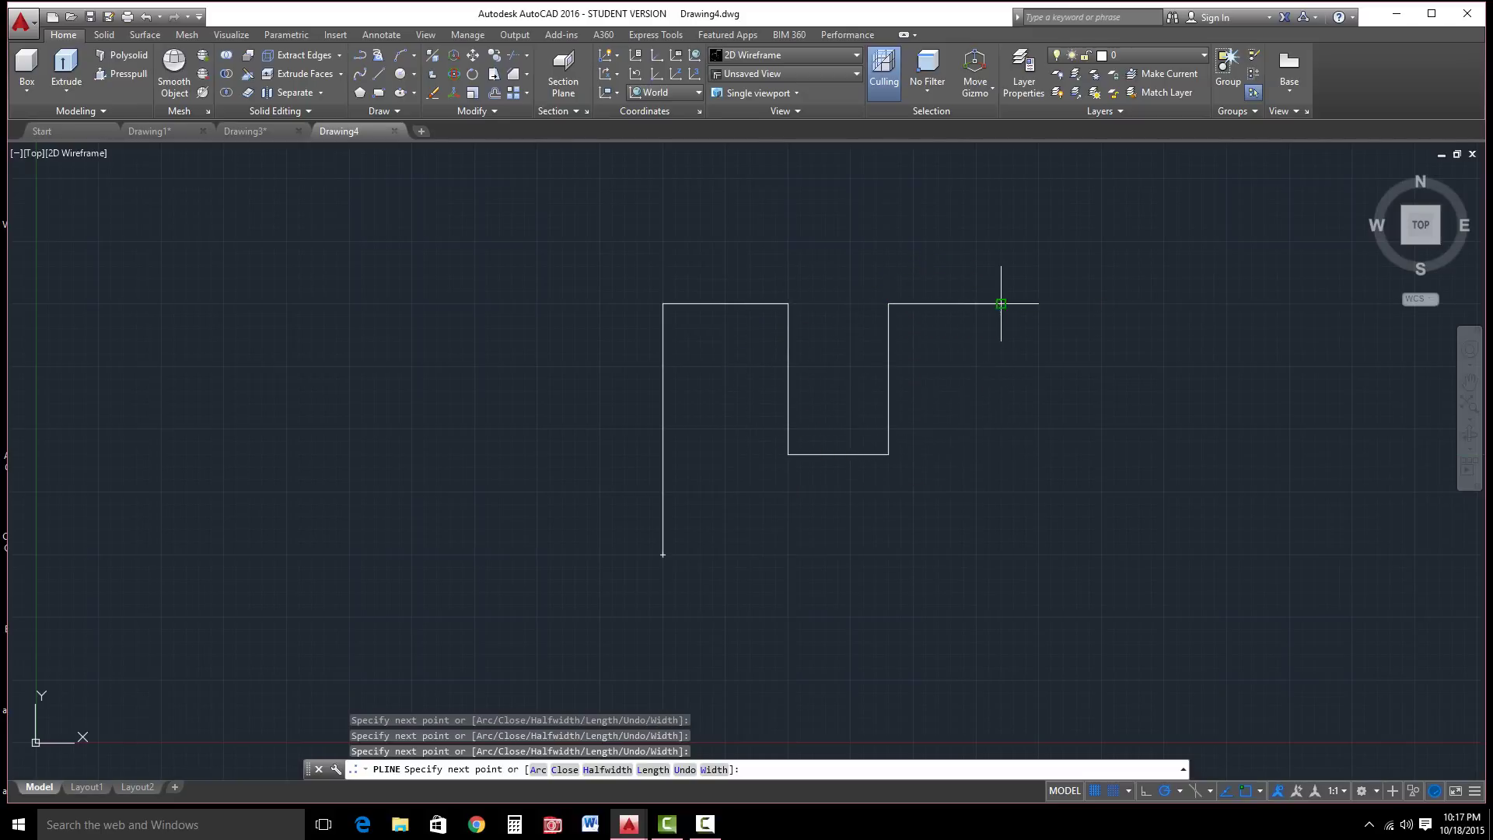
click(1001, 491)
click(1088, 492)
click(1089, 554)
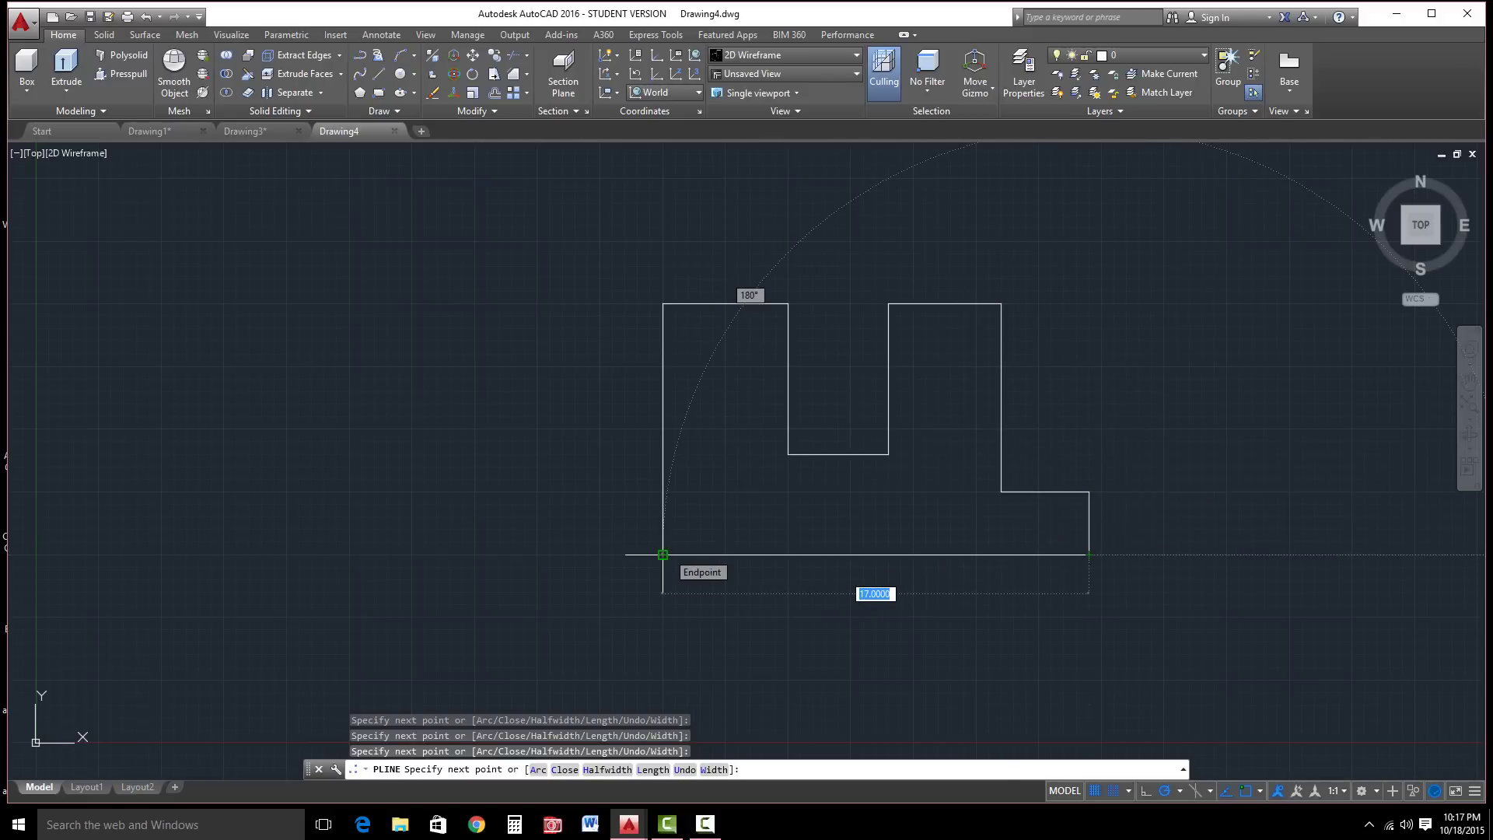
text(c)
key(Return)
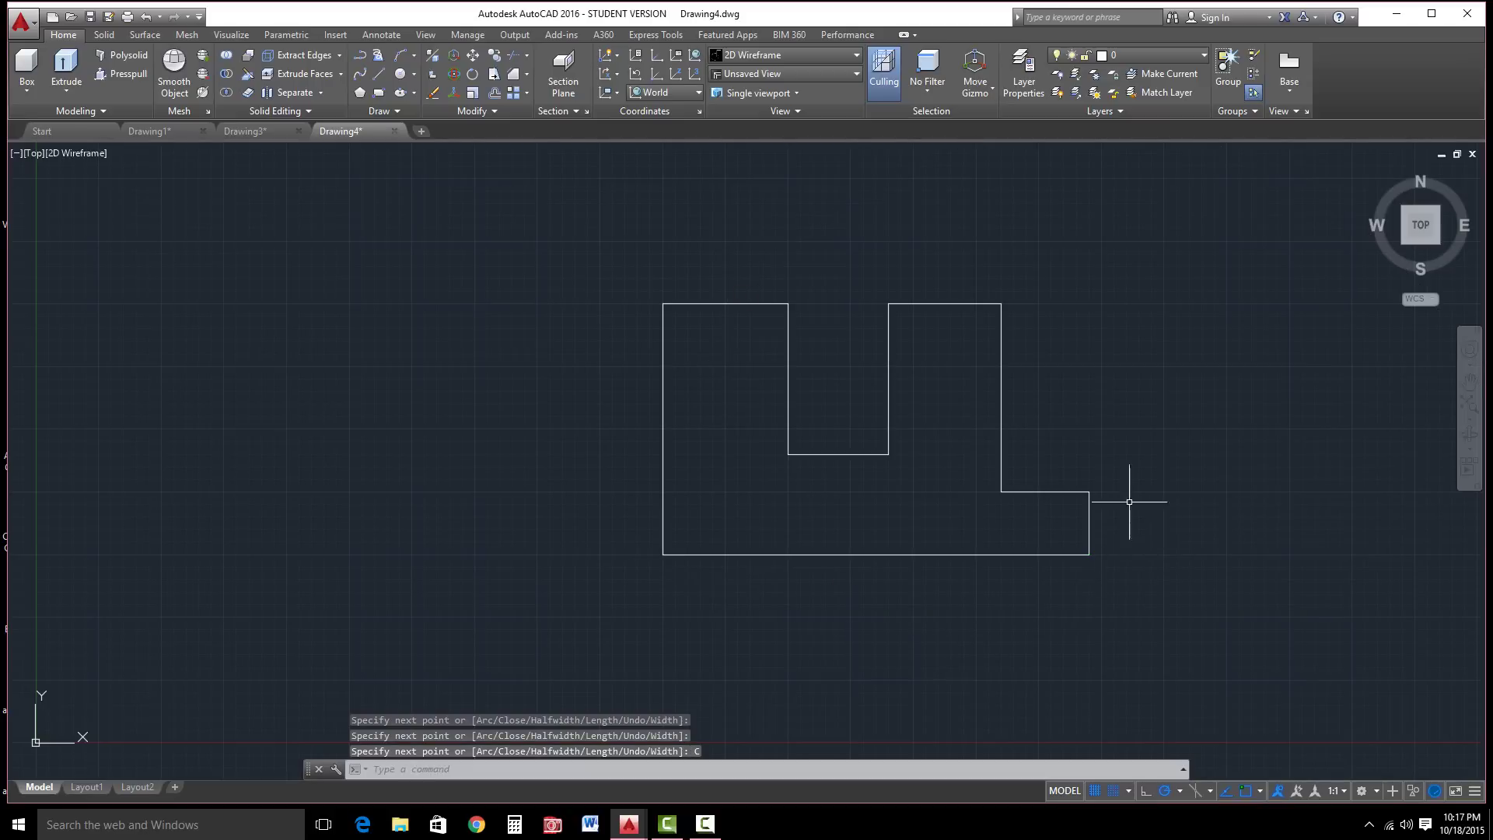
Auto Constrain the window-selected notched polyline, adding 10 geometric constraints.
click(277, 35)
click(35, 61)
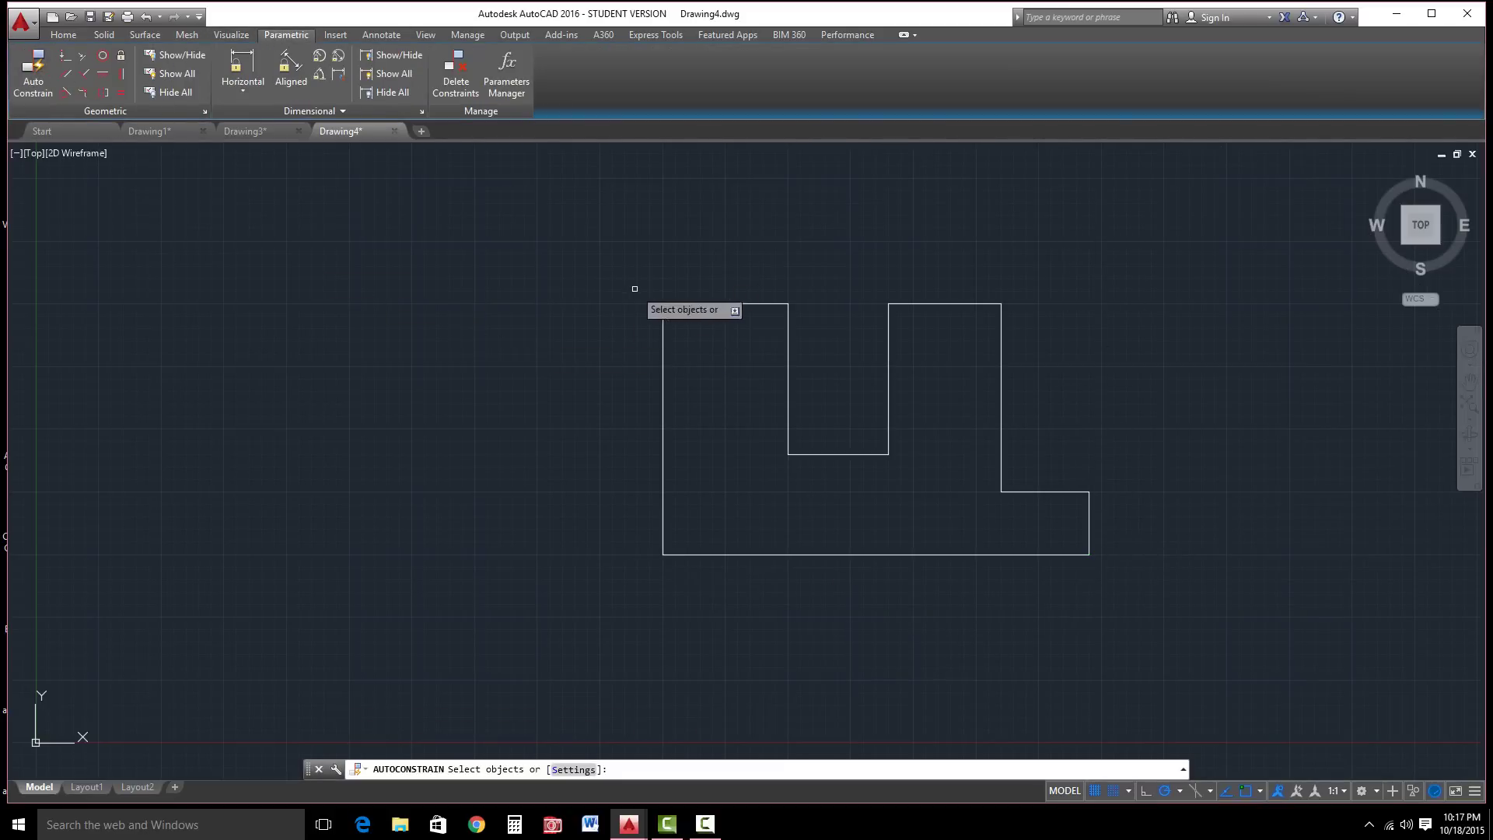
click(582, 236)
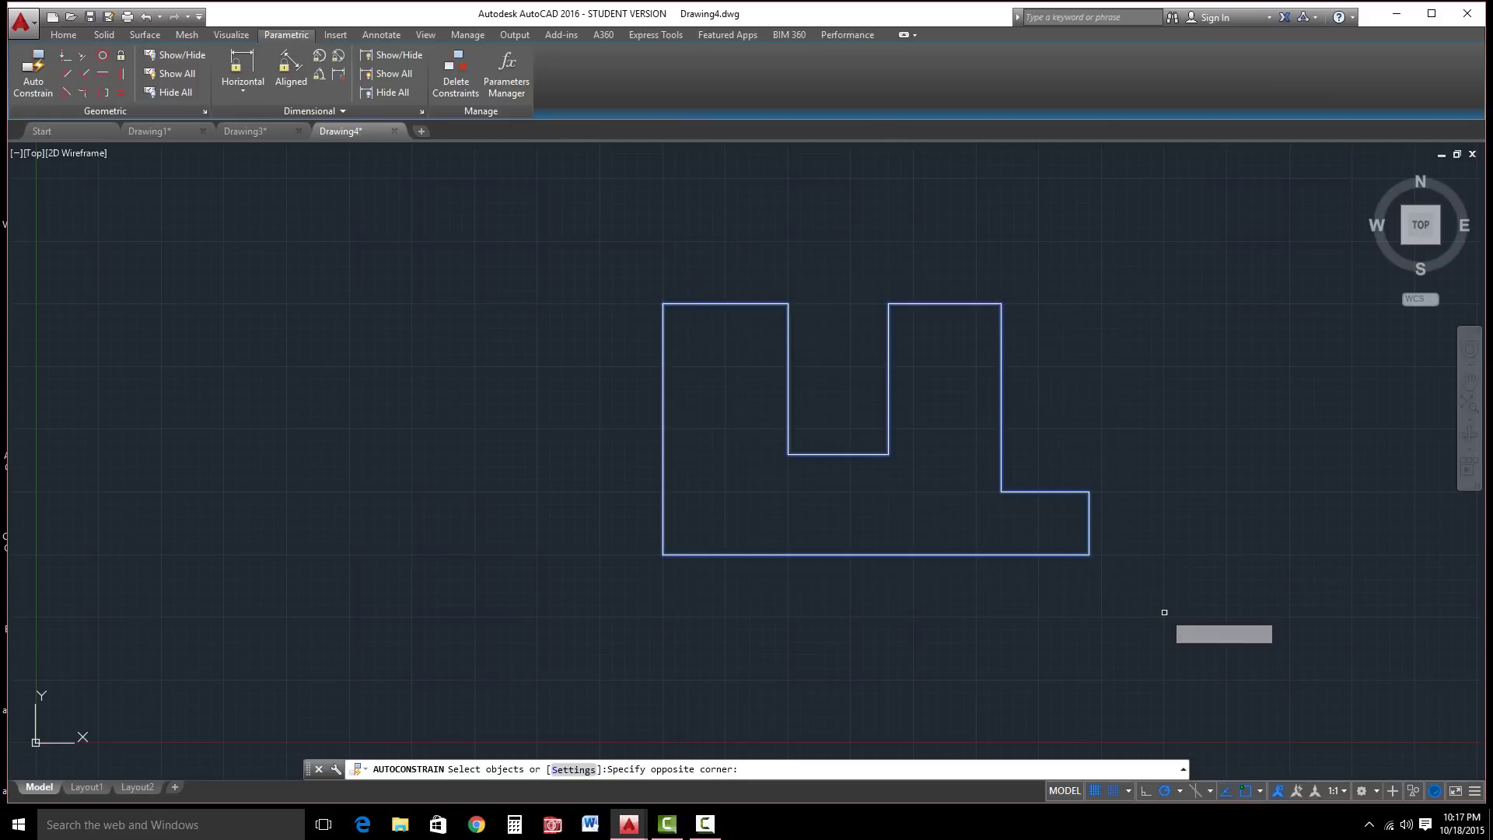
click(1095, 562)
key(Return)
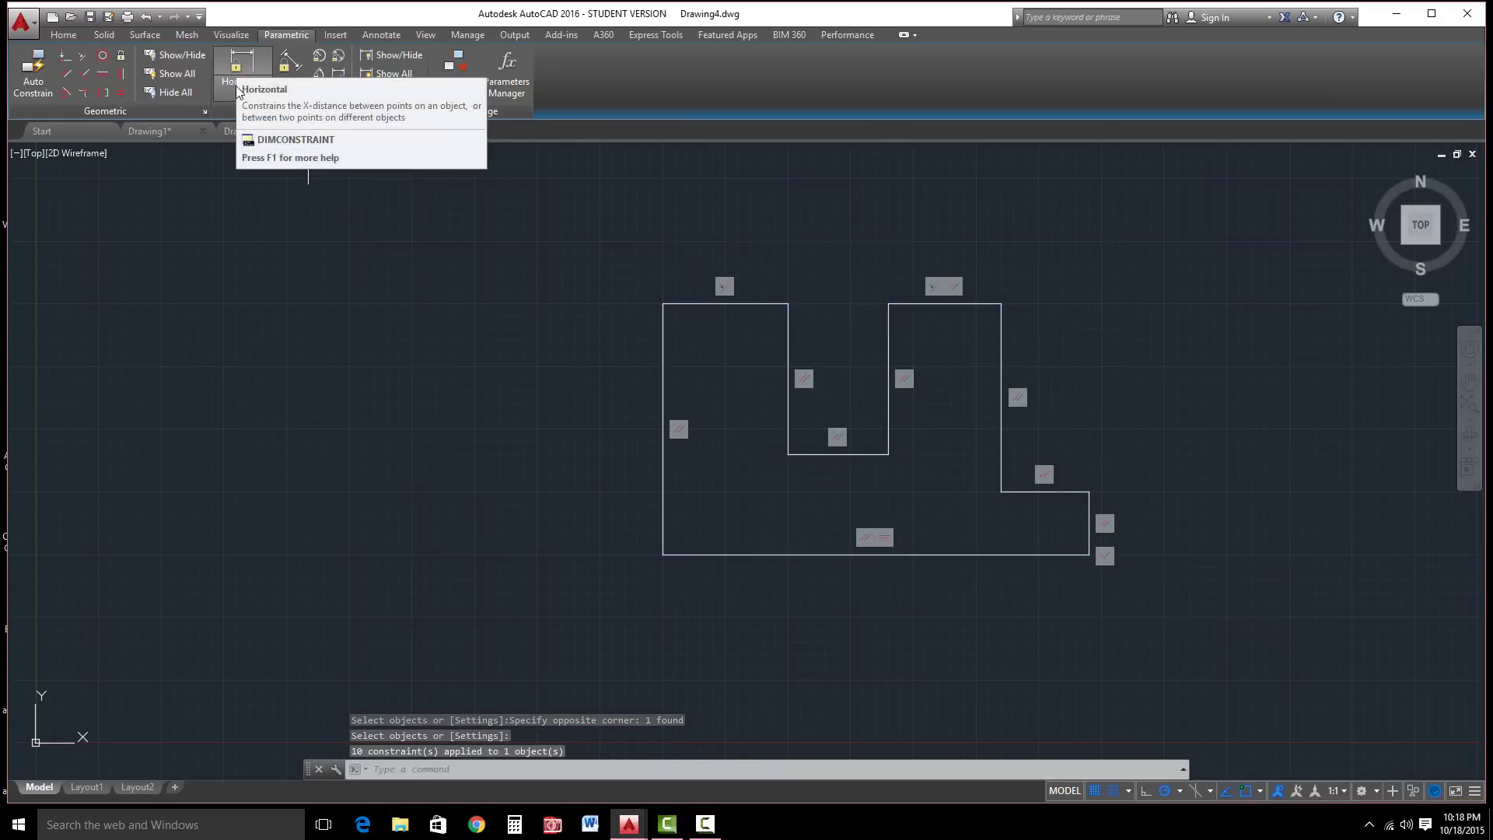
Add aligned constraint d1 on the top-left edge and change it from 5 to 4.
click(286, 66)
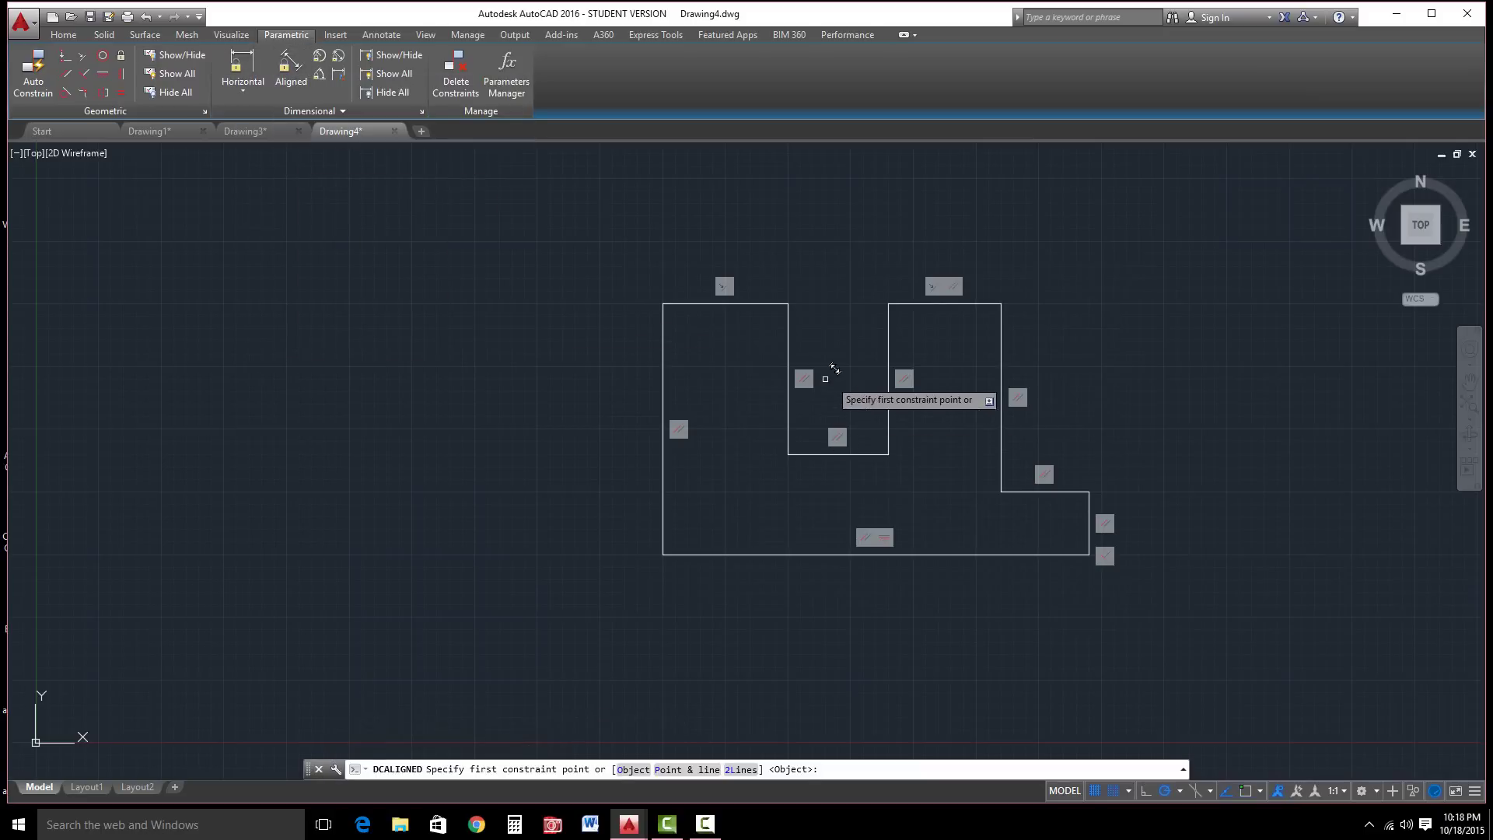
click(663, 304)
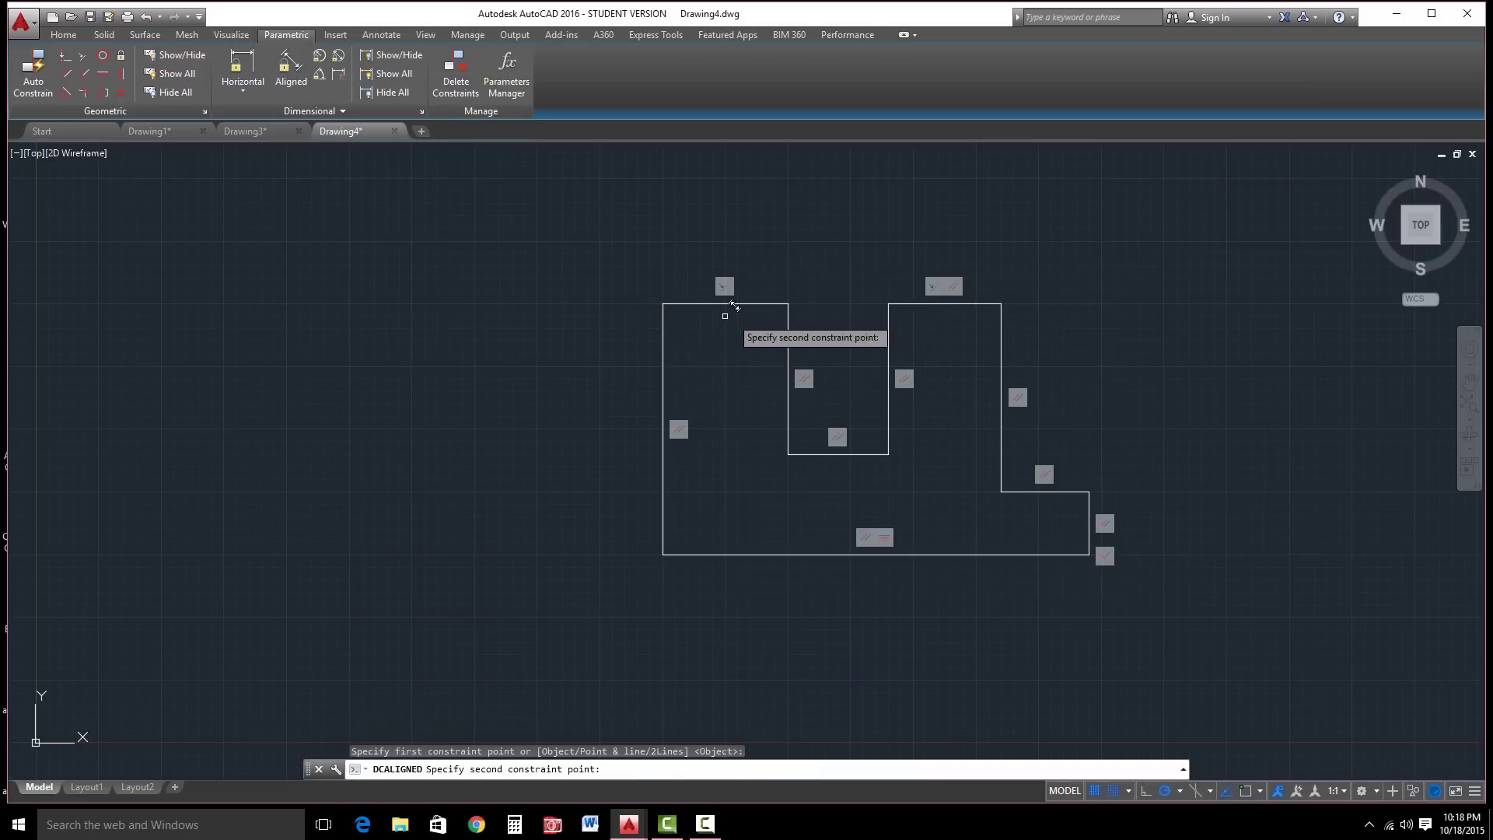
click(788, 304)
click(738, 228)
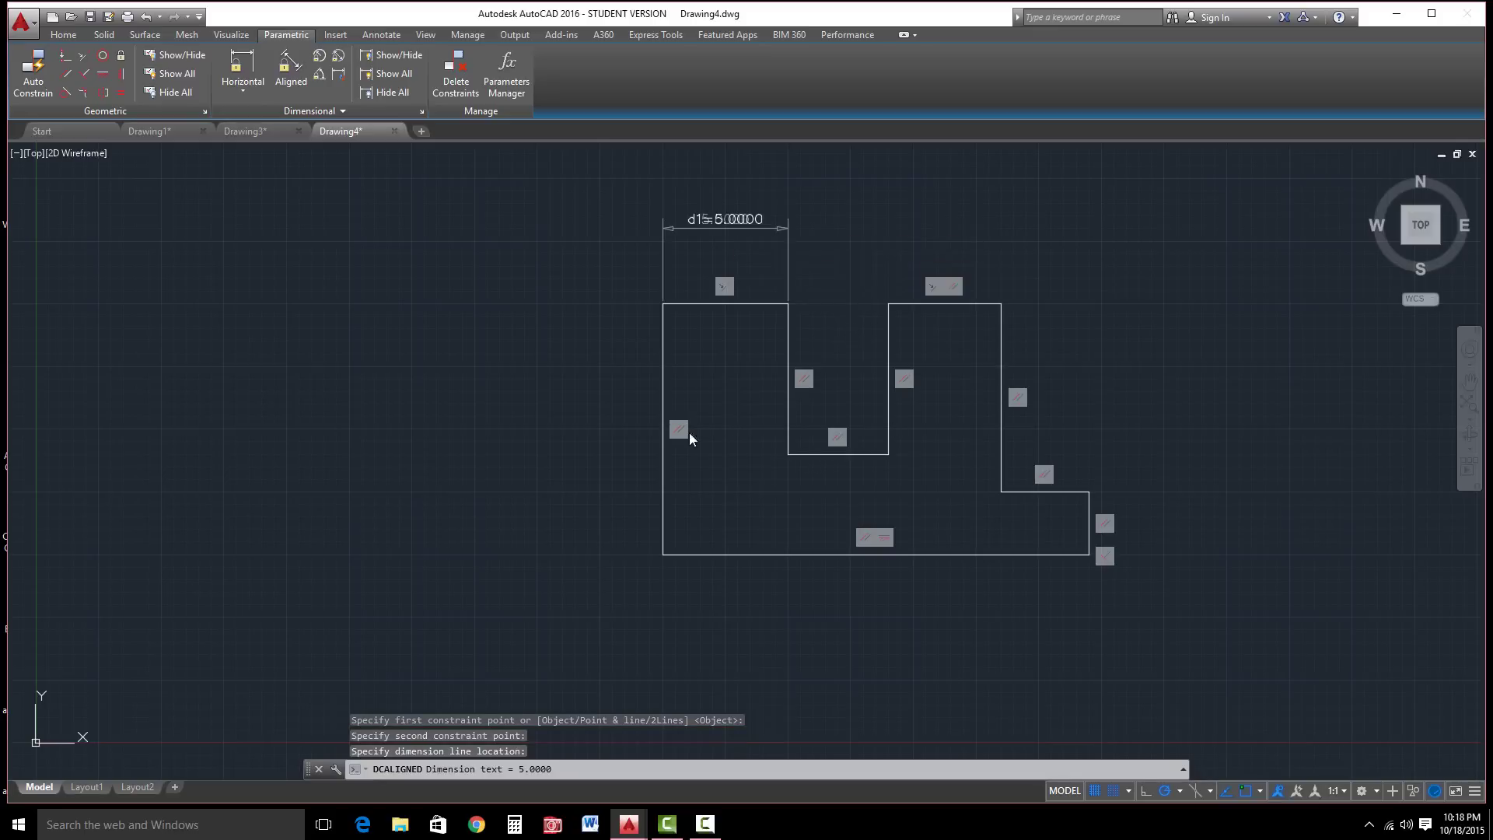
right_click(600, 407)
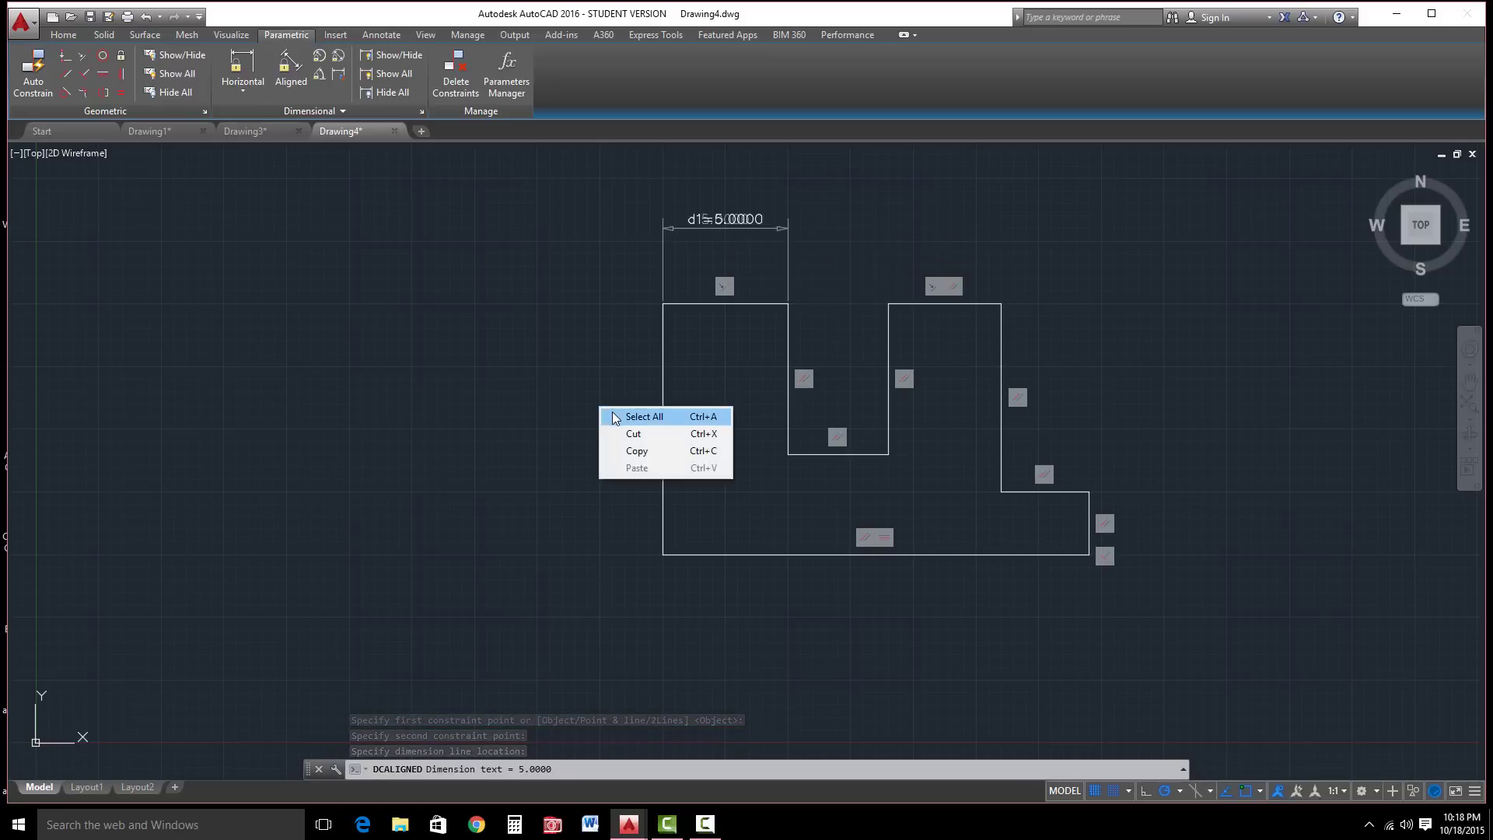
click(571, 387)
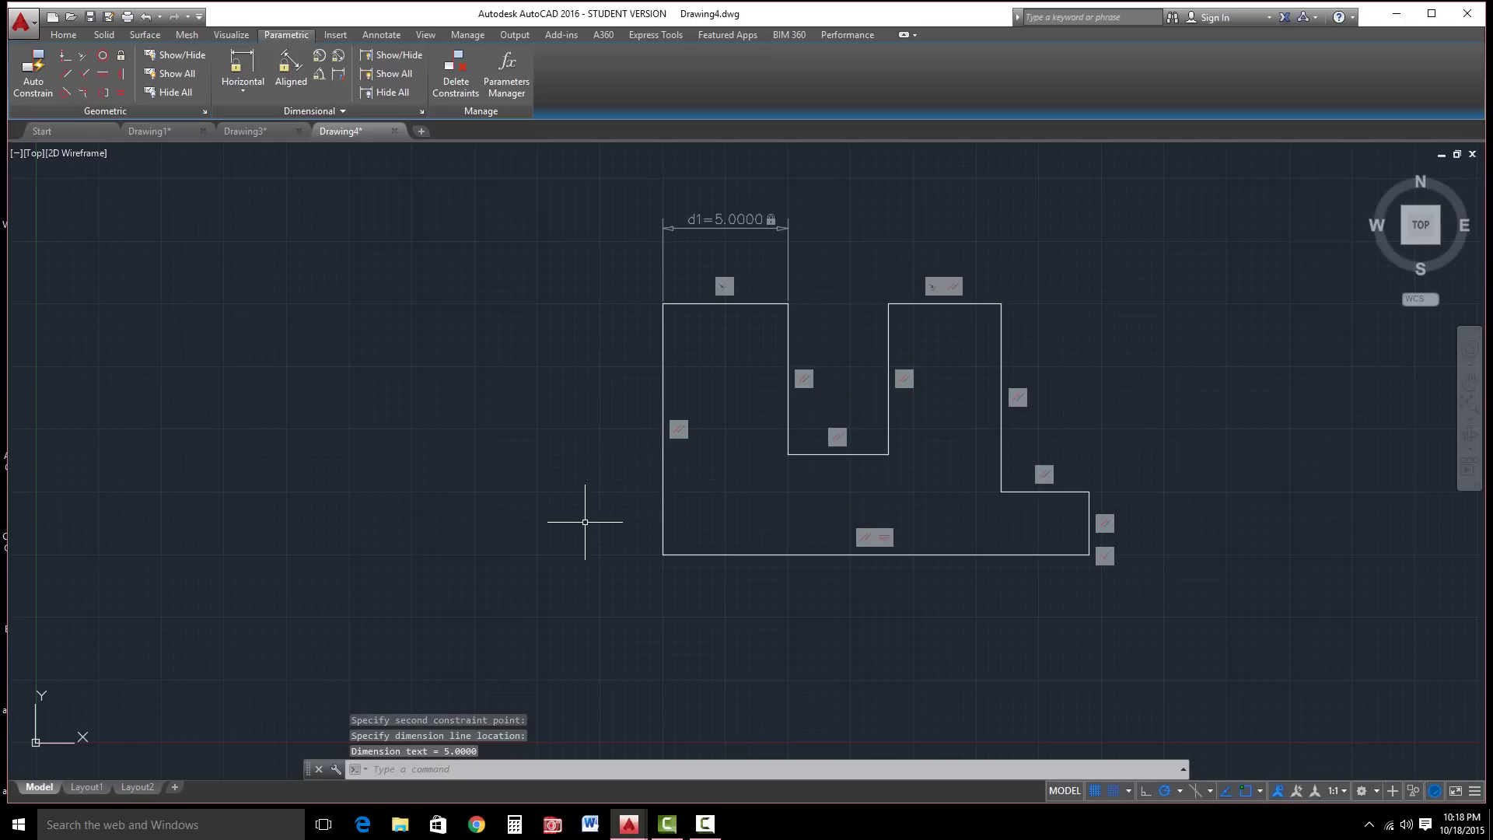
key(Escape)
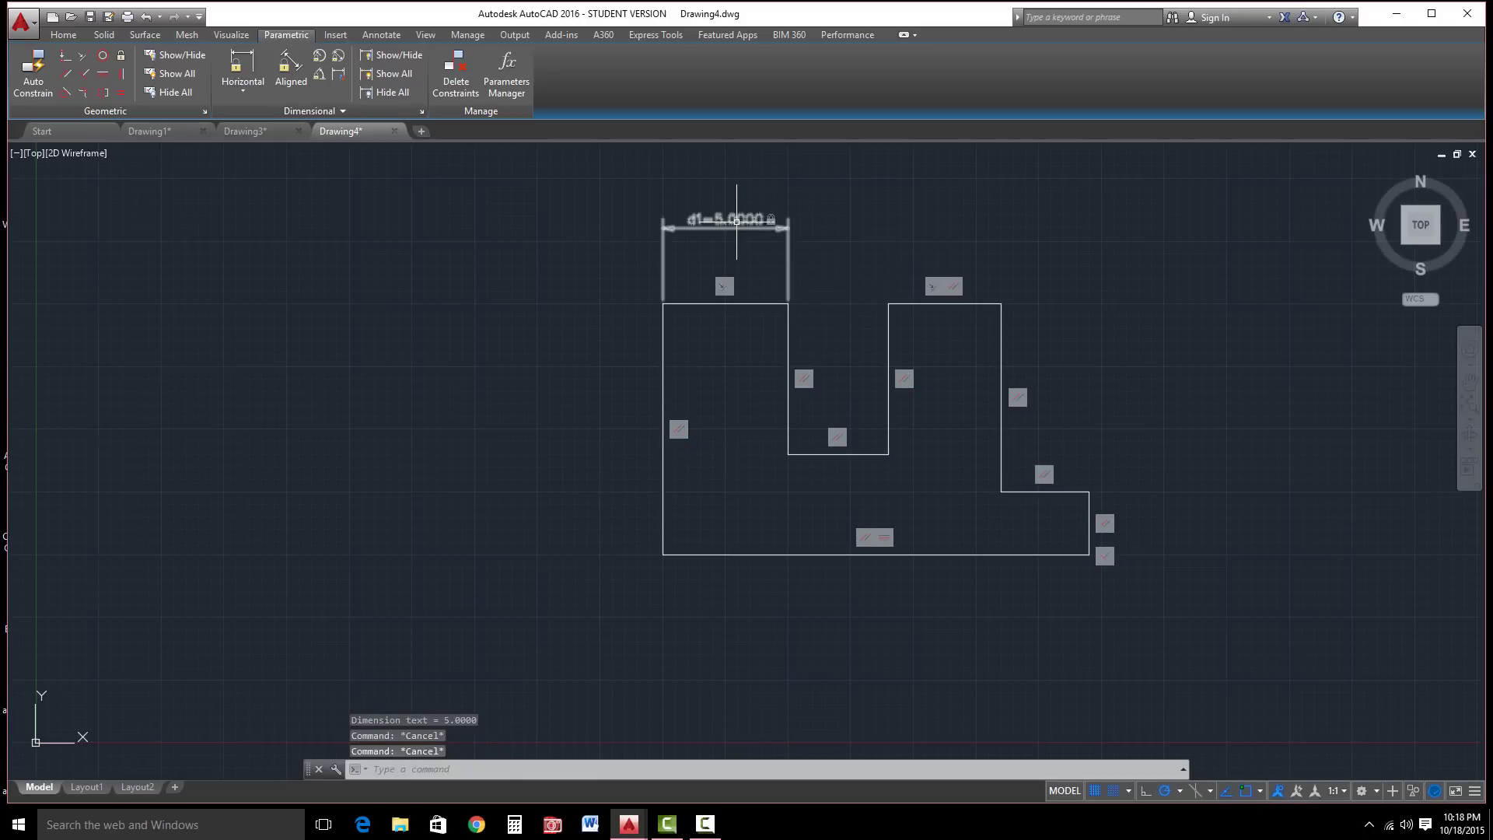
double_click(725, 219)
click(712, 219)
text(4)
key(Return)
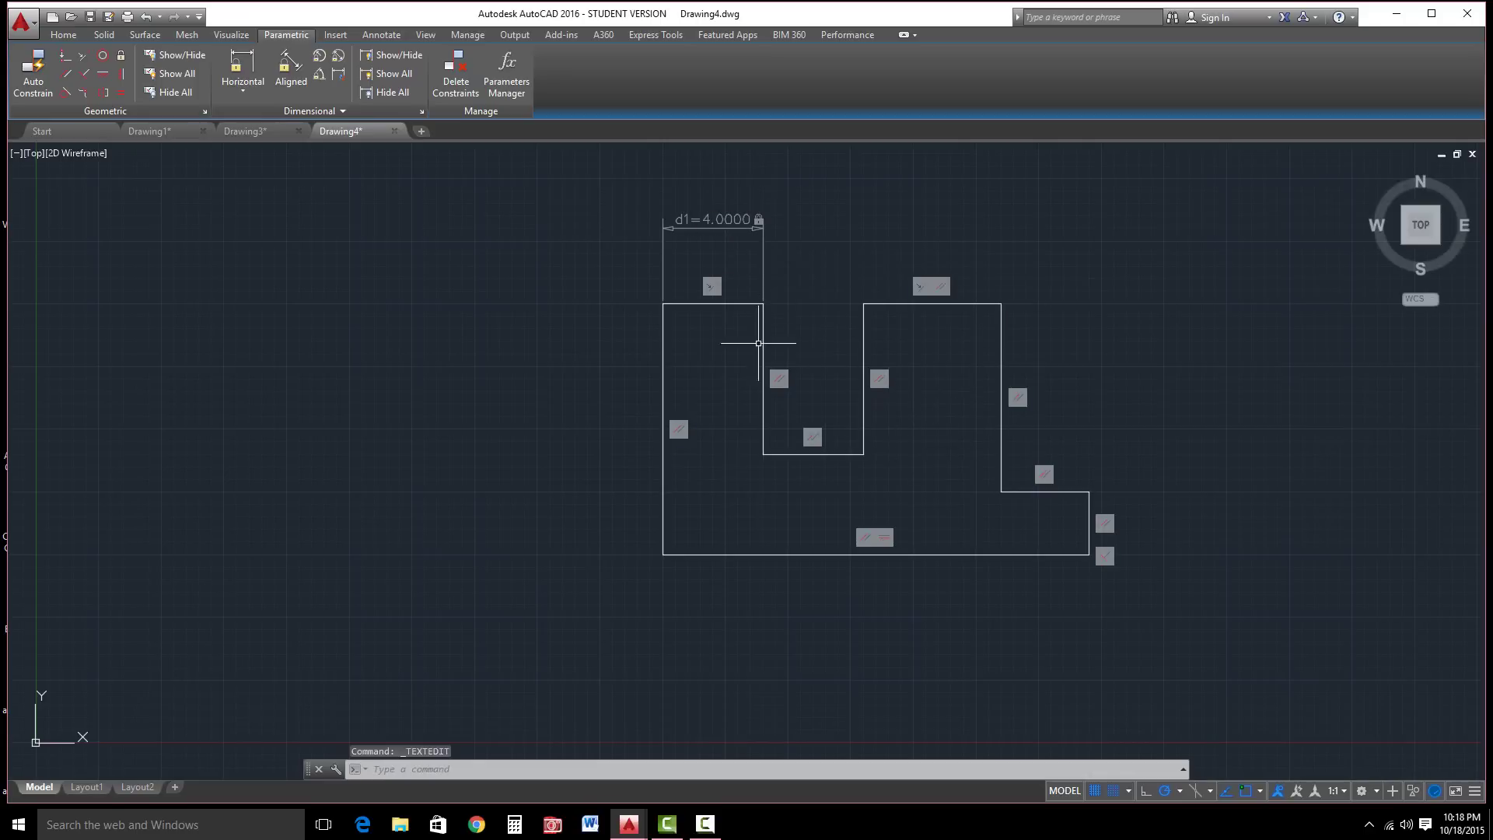
Add horizontal constraint d2 = 4.5000 across the top slot.
click(243, 69)
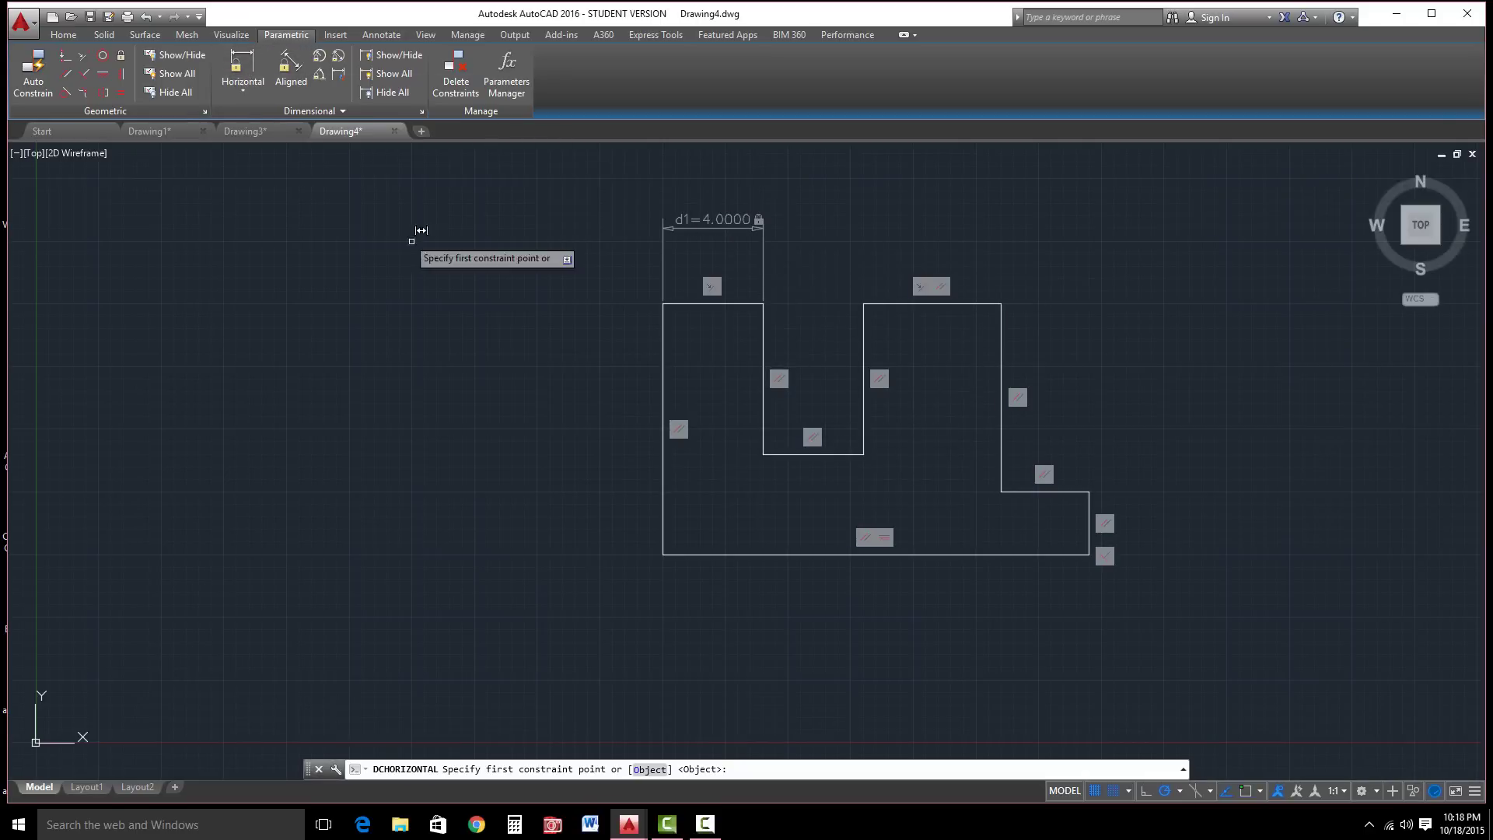
click(763, 303)
click(864, 303)
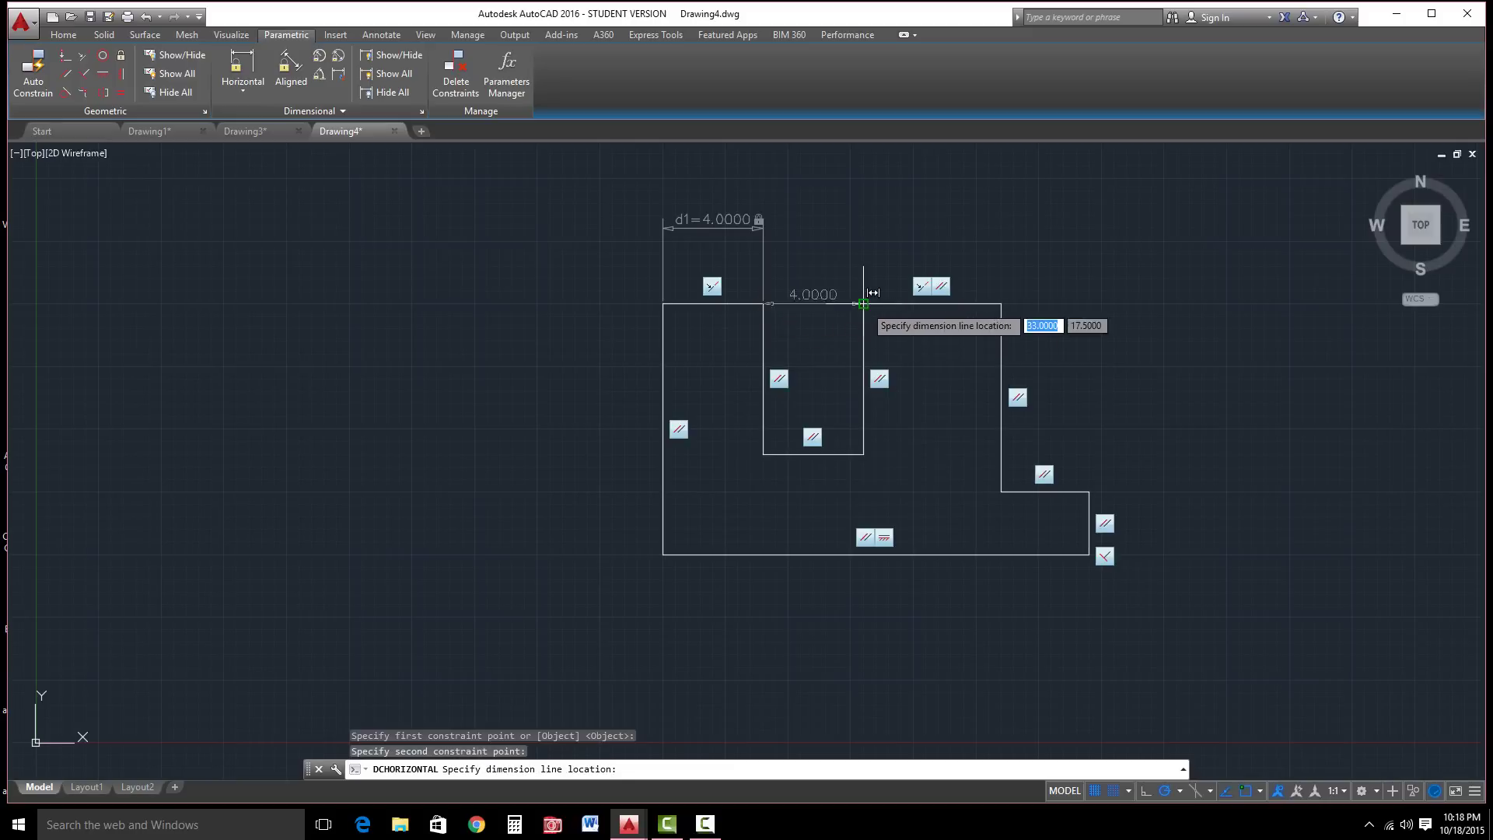
click(830, 241)
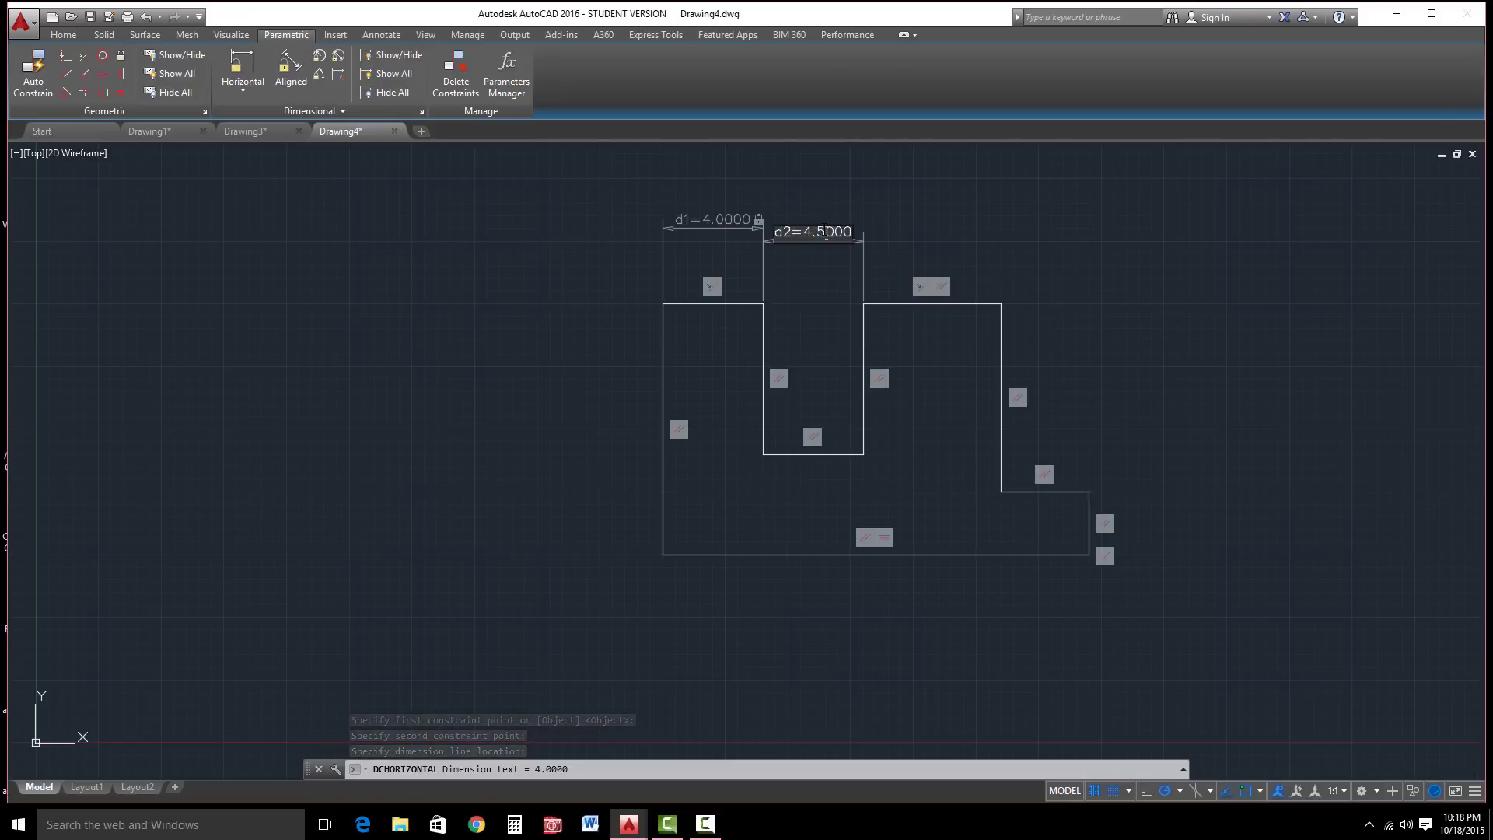
key(Return)
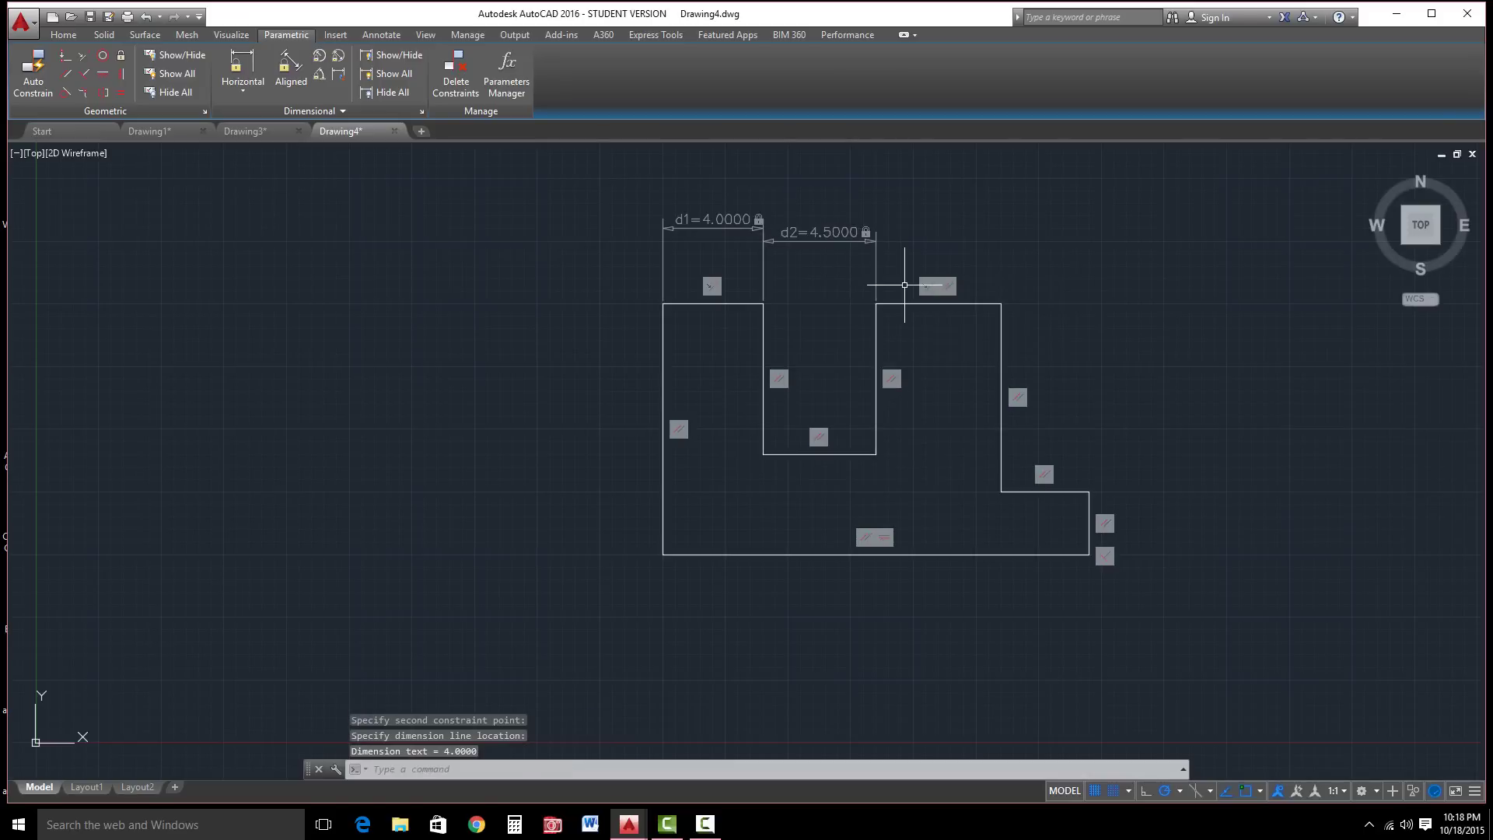
Add horizontal constraint d3 = 3.7500 across the right part's top edge.
right_click(905, 285)
click(934, 293)
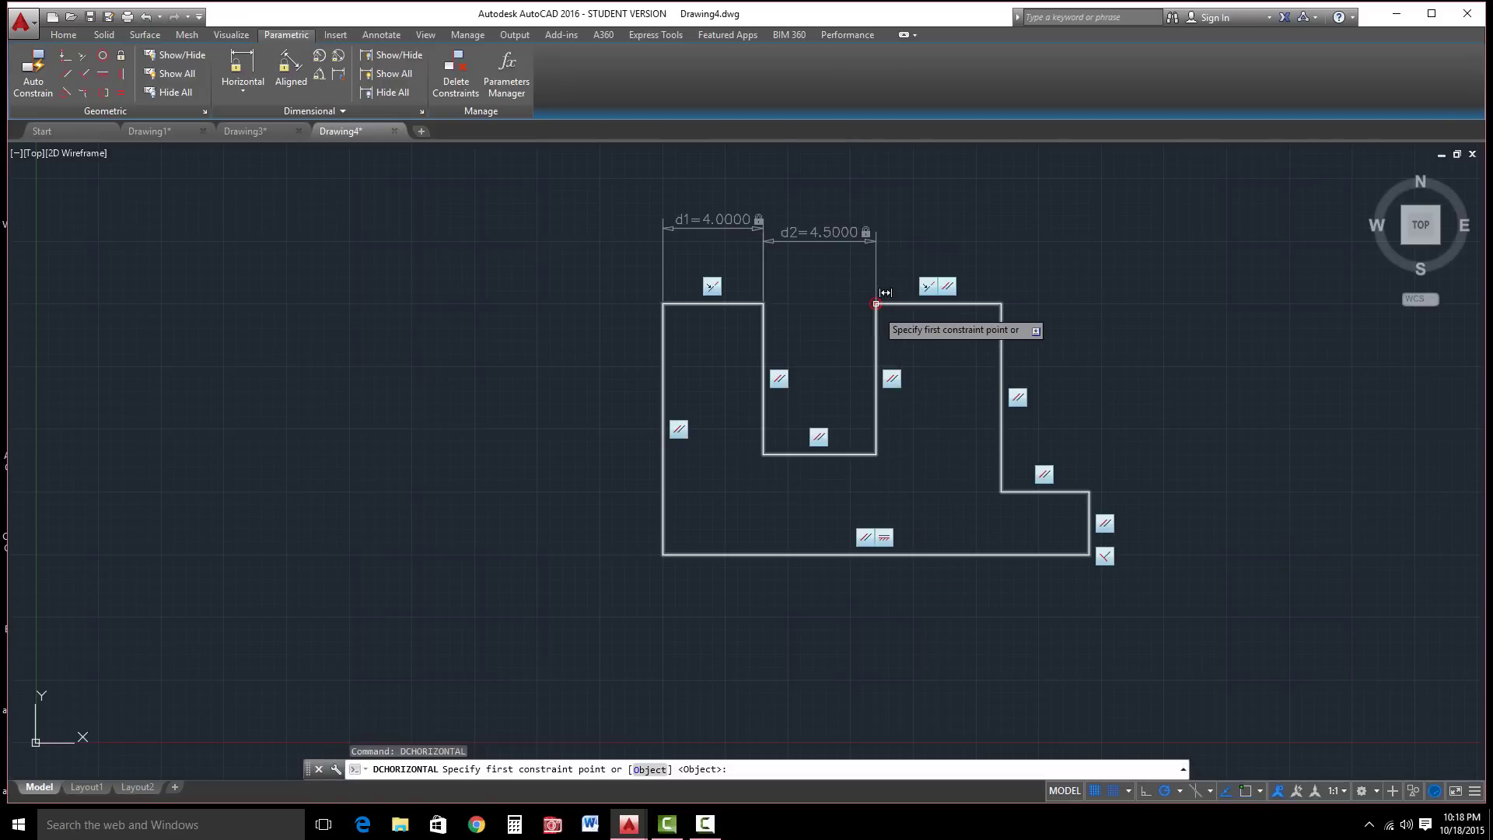
click(877, 303)
click(1001, 304)
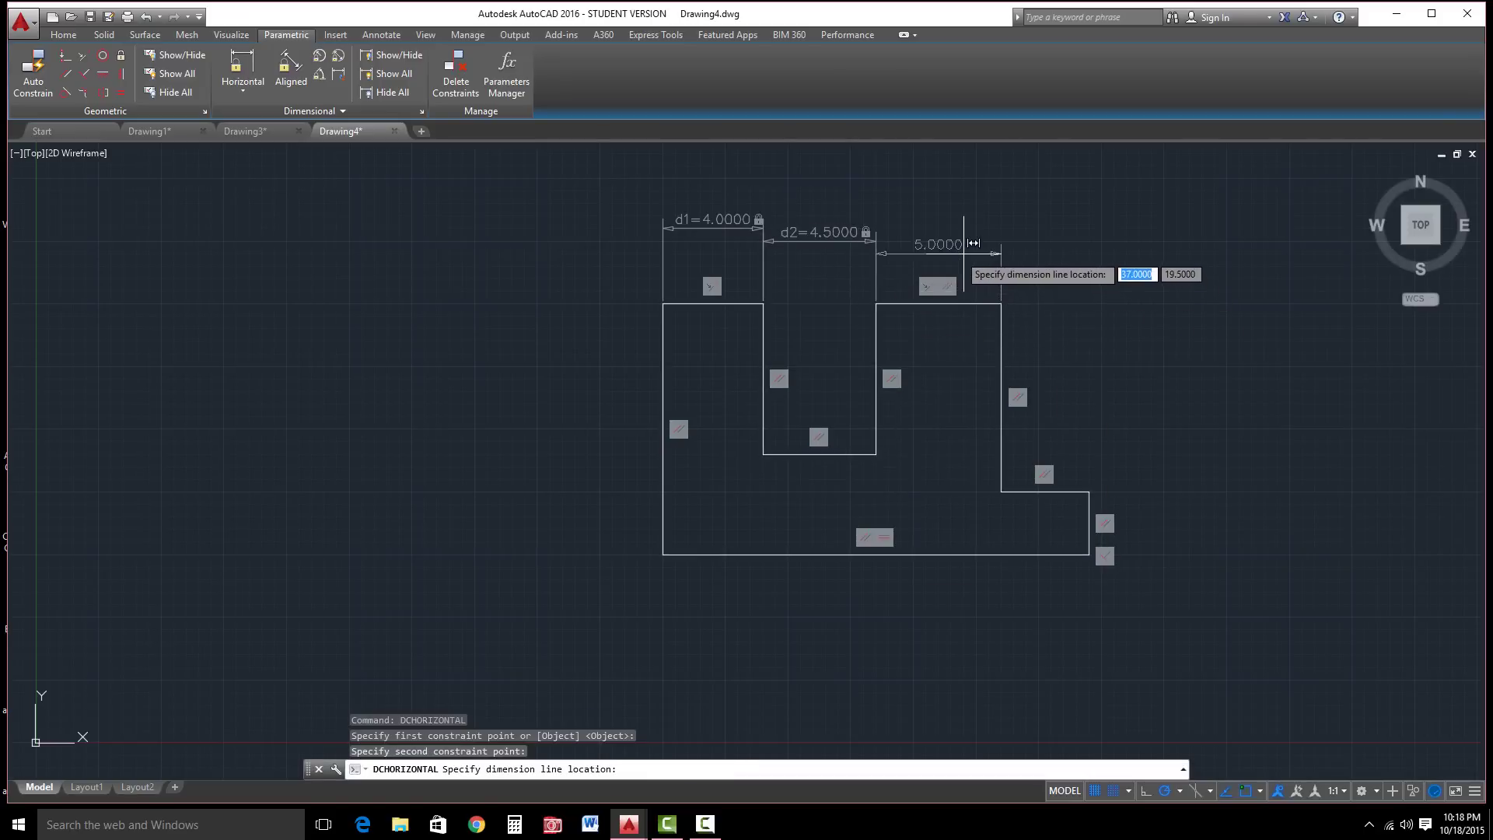
click(964, 243)
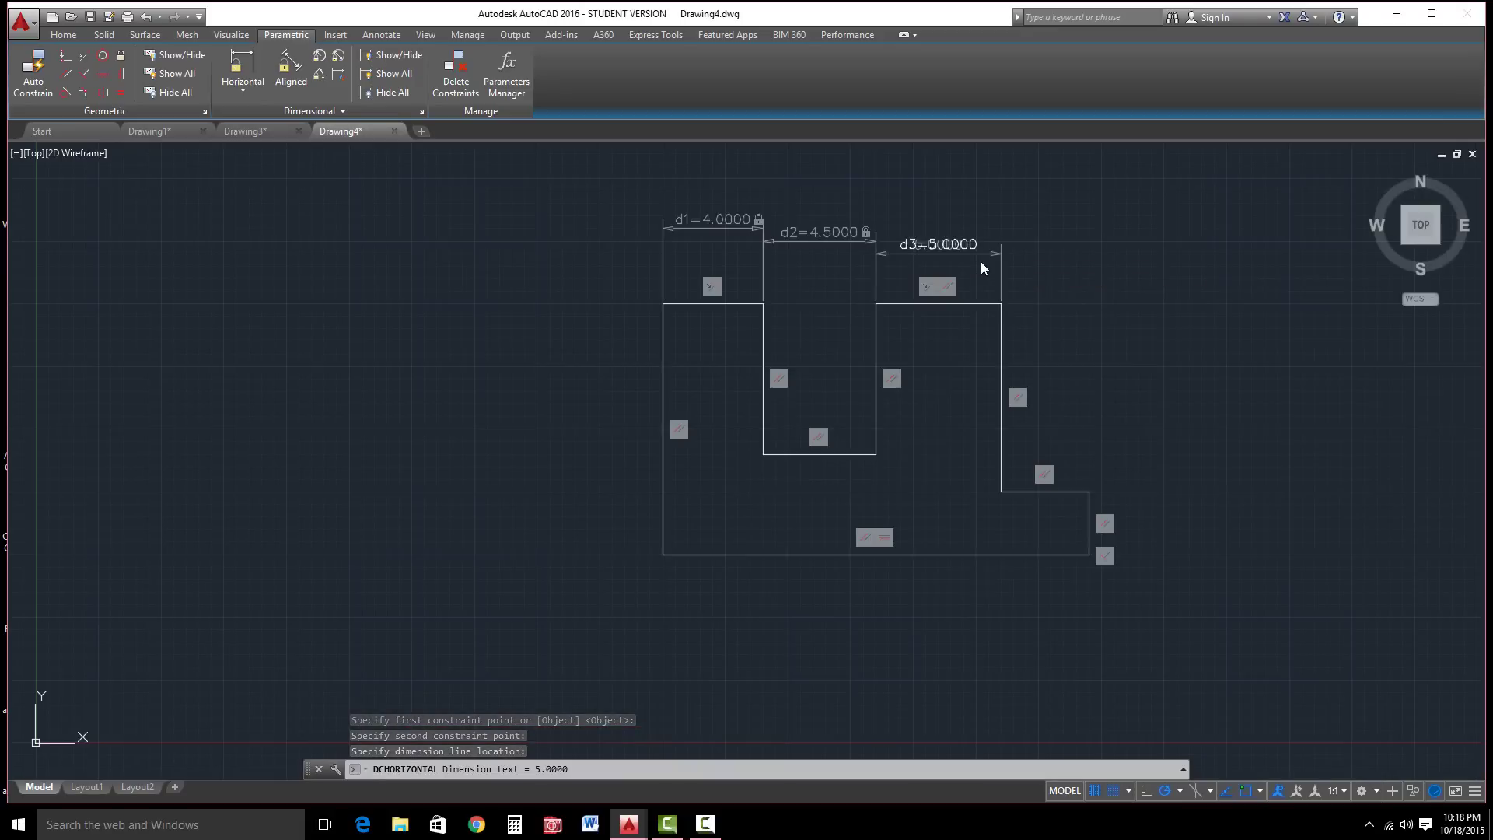
text(3.75)
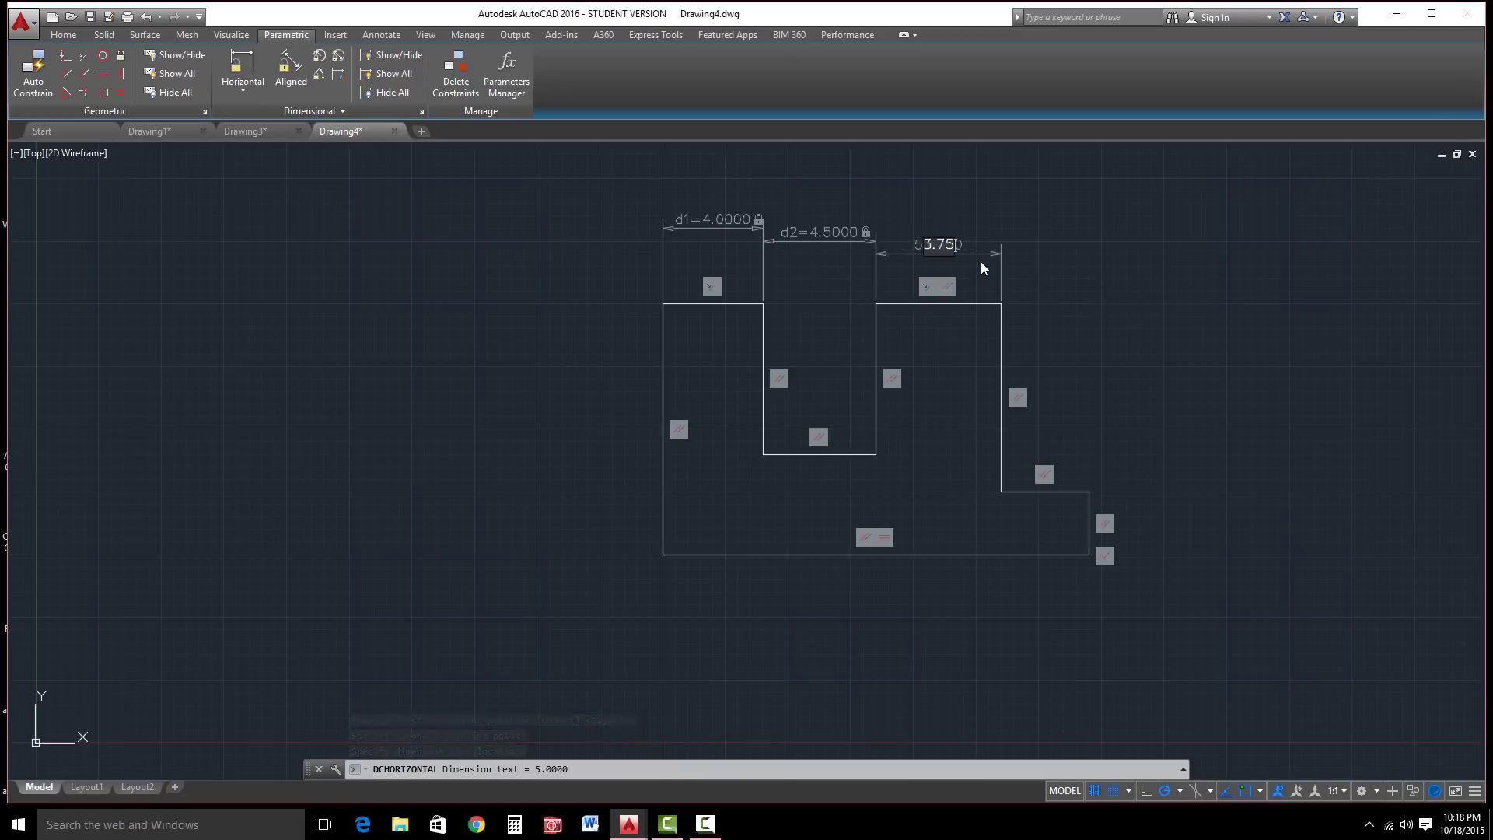
key(Return)
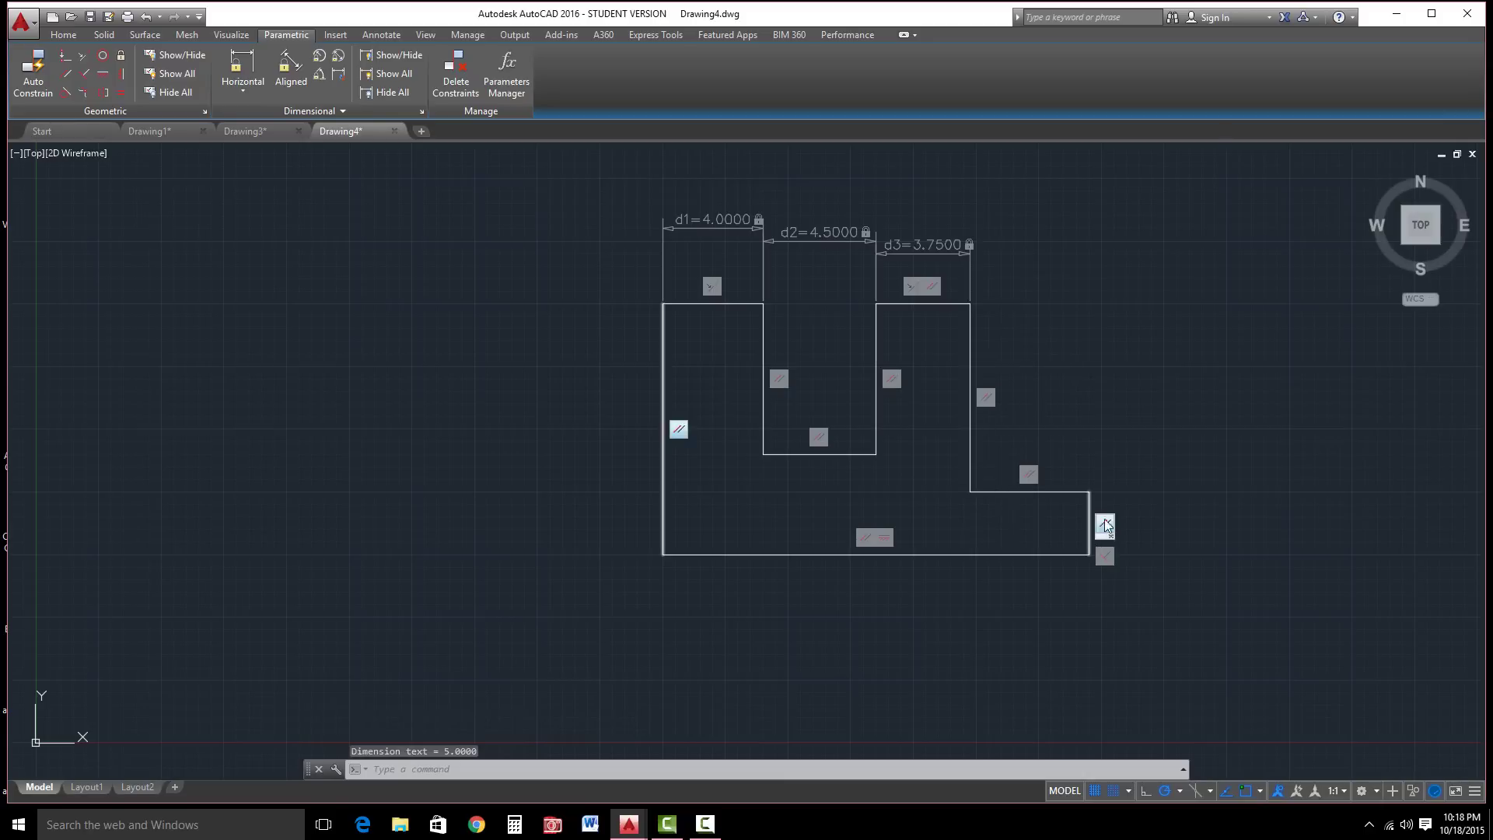
Start a horizontal constraint on the lower step's edge, then cancel it.
right_click(1101, 475)
click(1124, 484)
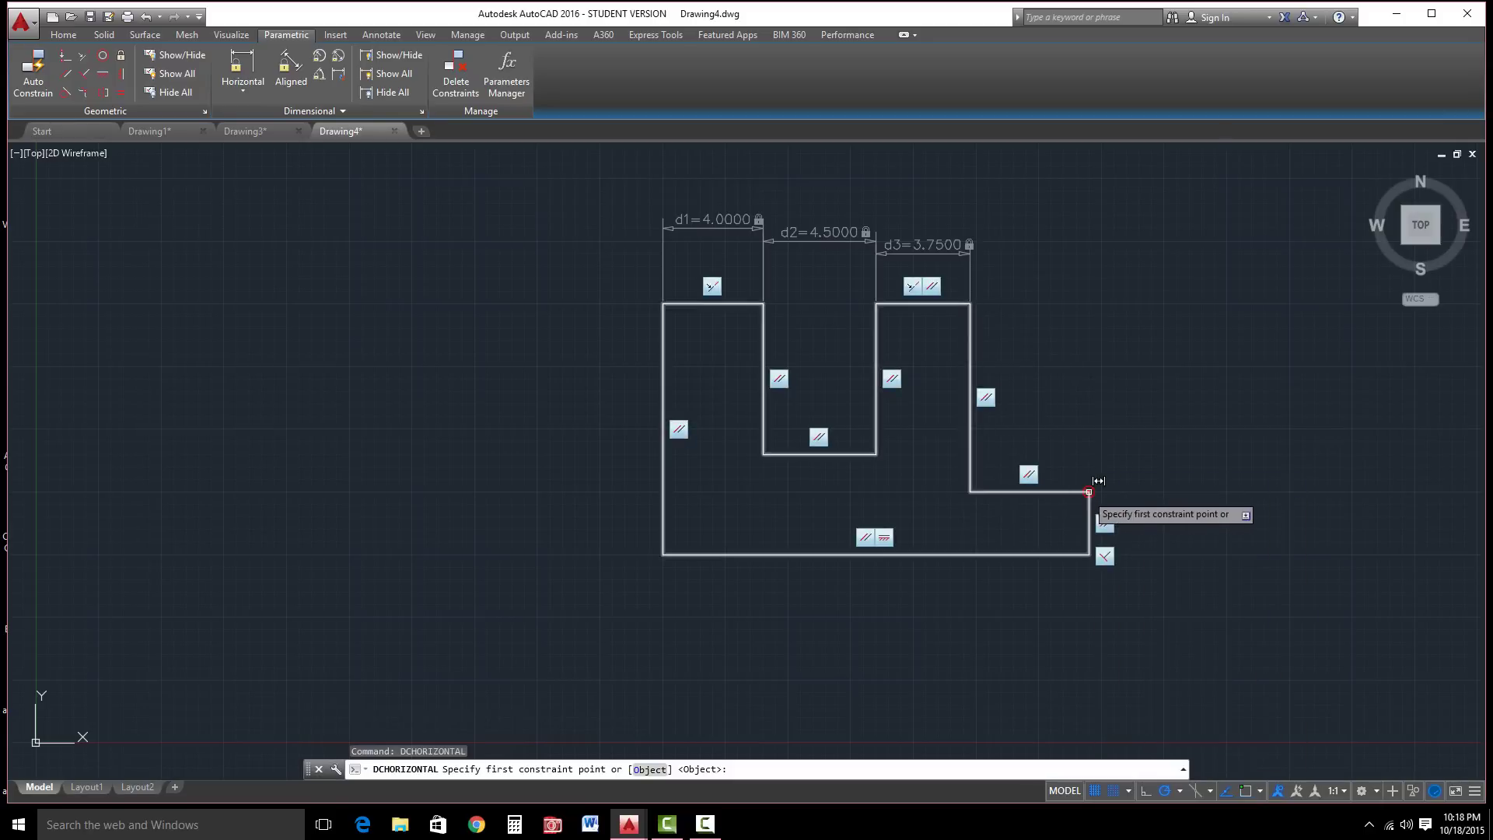
click(1089, 493)
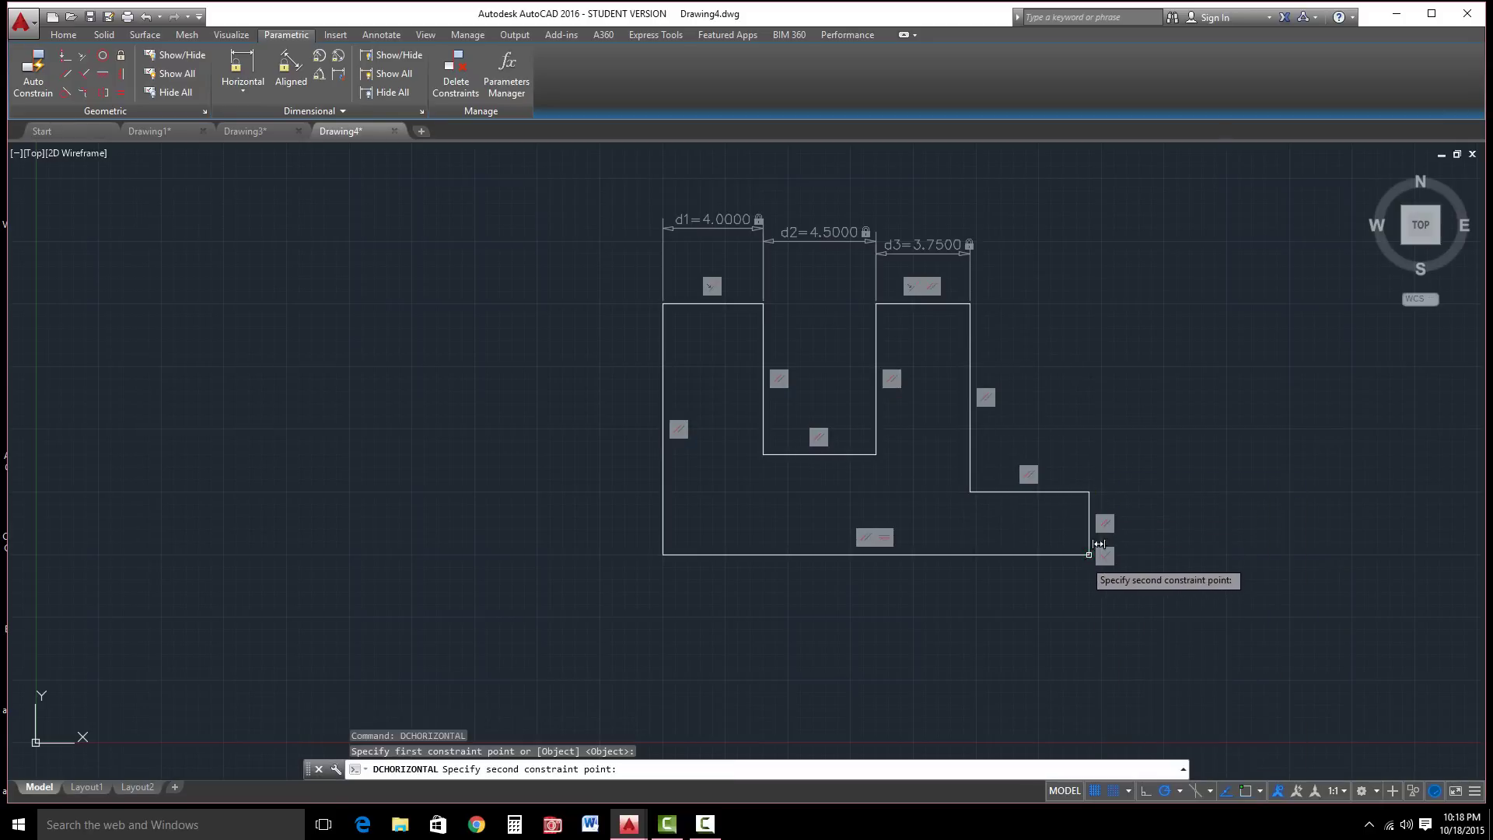
click(1089, 554)
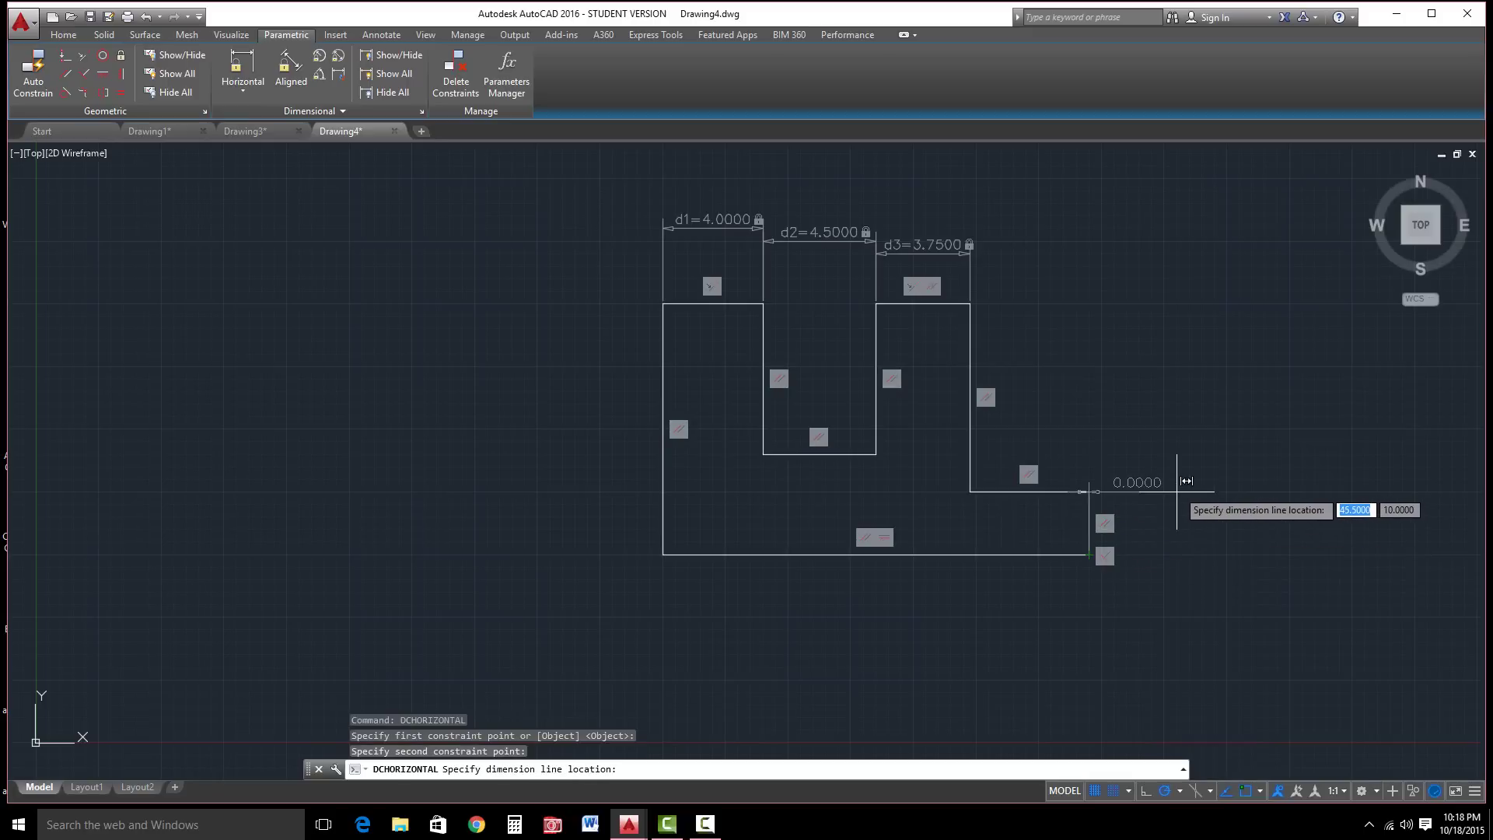
key(Escape)
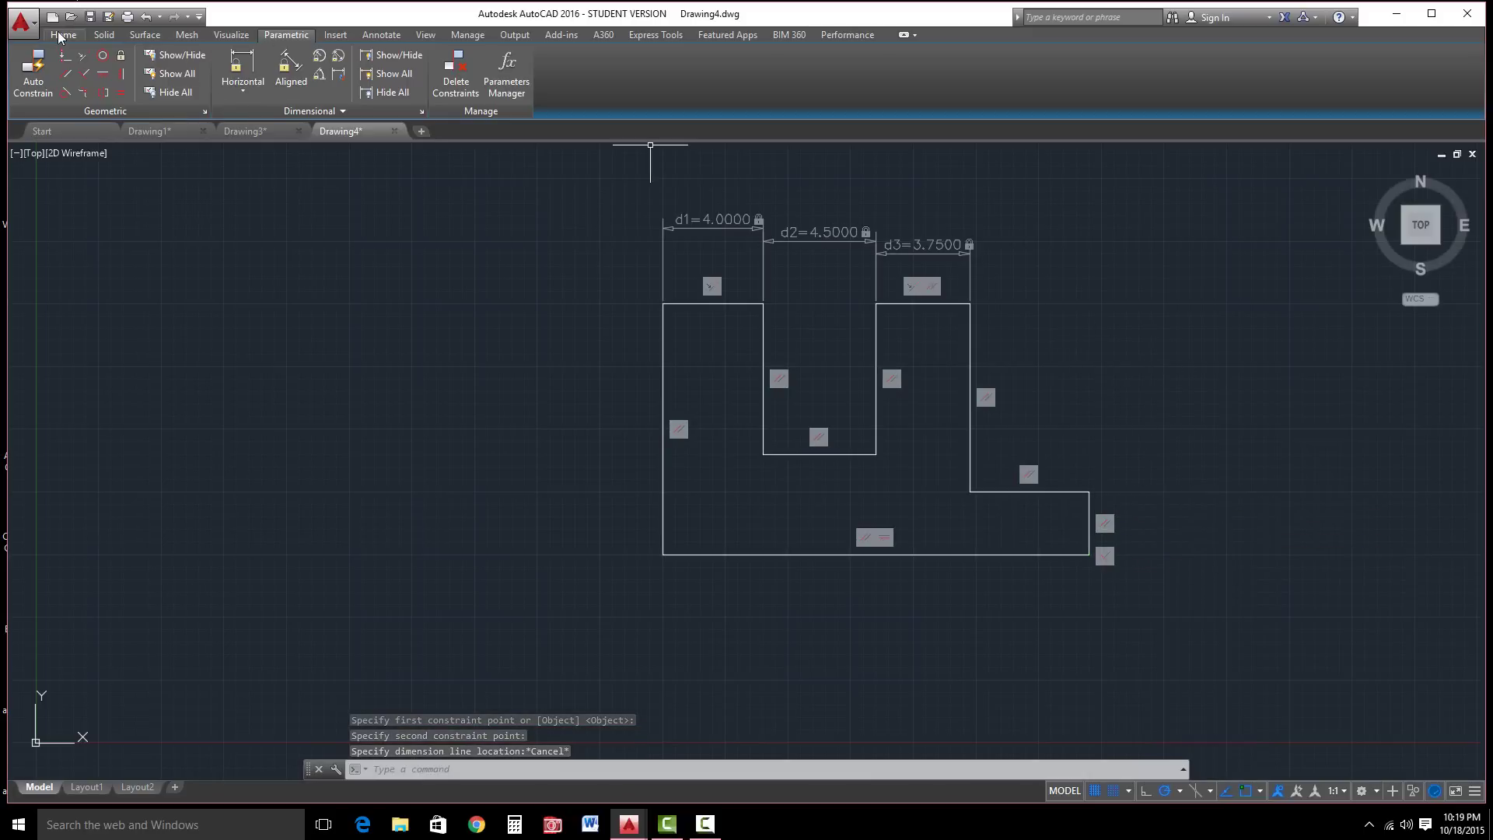
Extrude the window-selected profile to a height of 1, viewed from the isometric Home view.
click(96, 33)
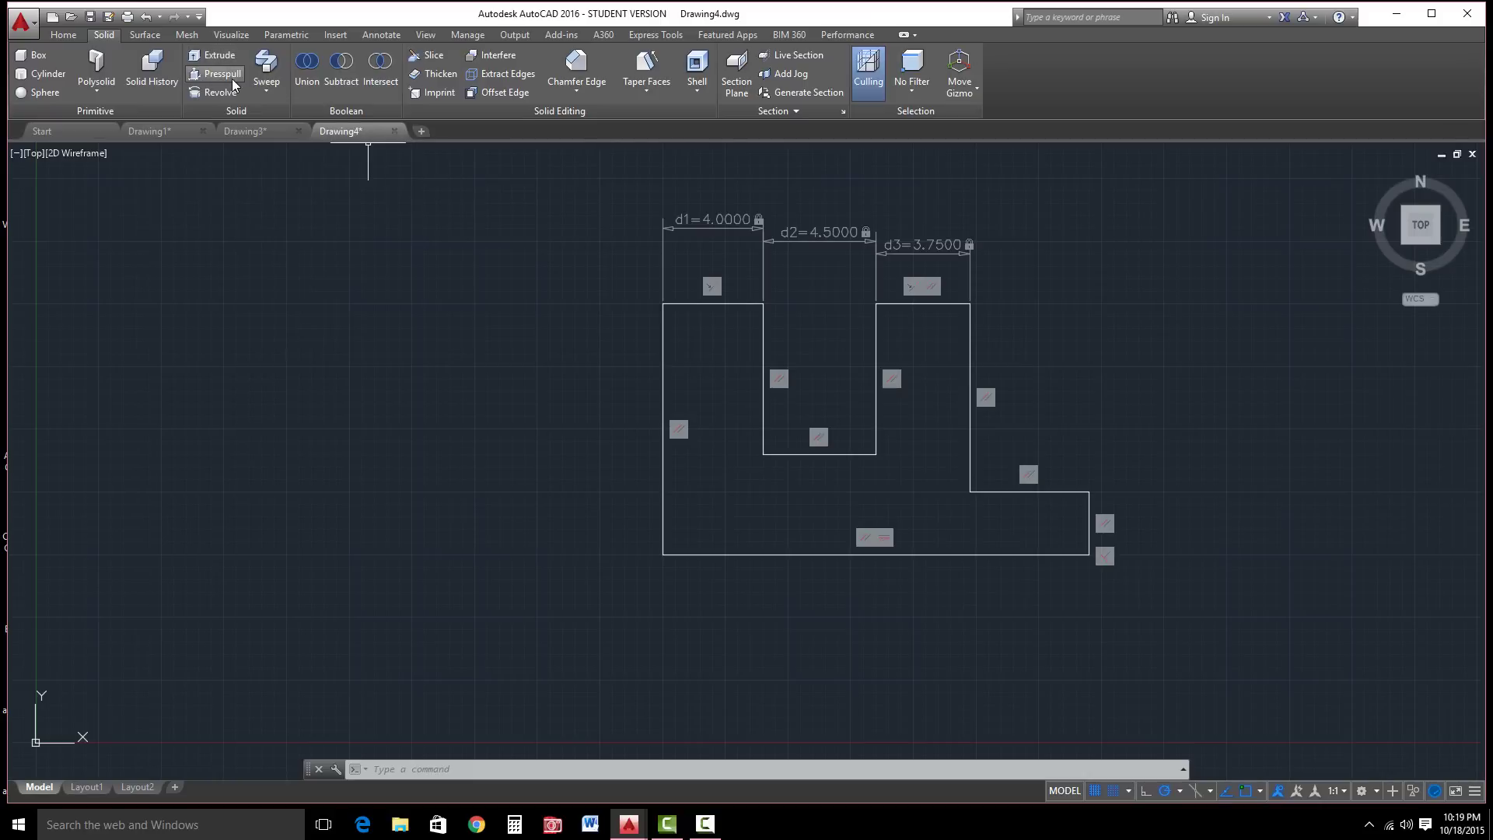
click(210, 56)
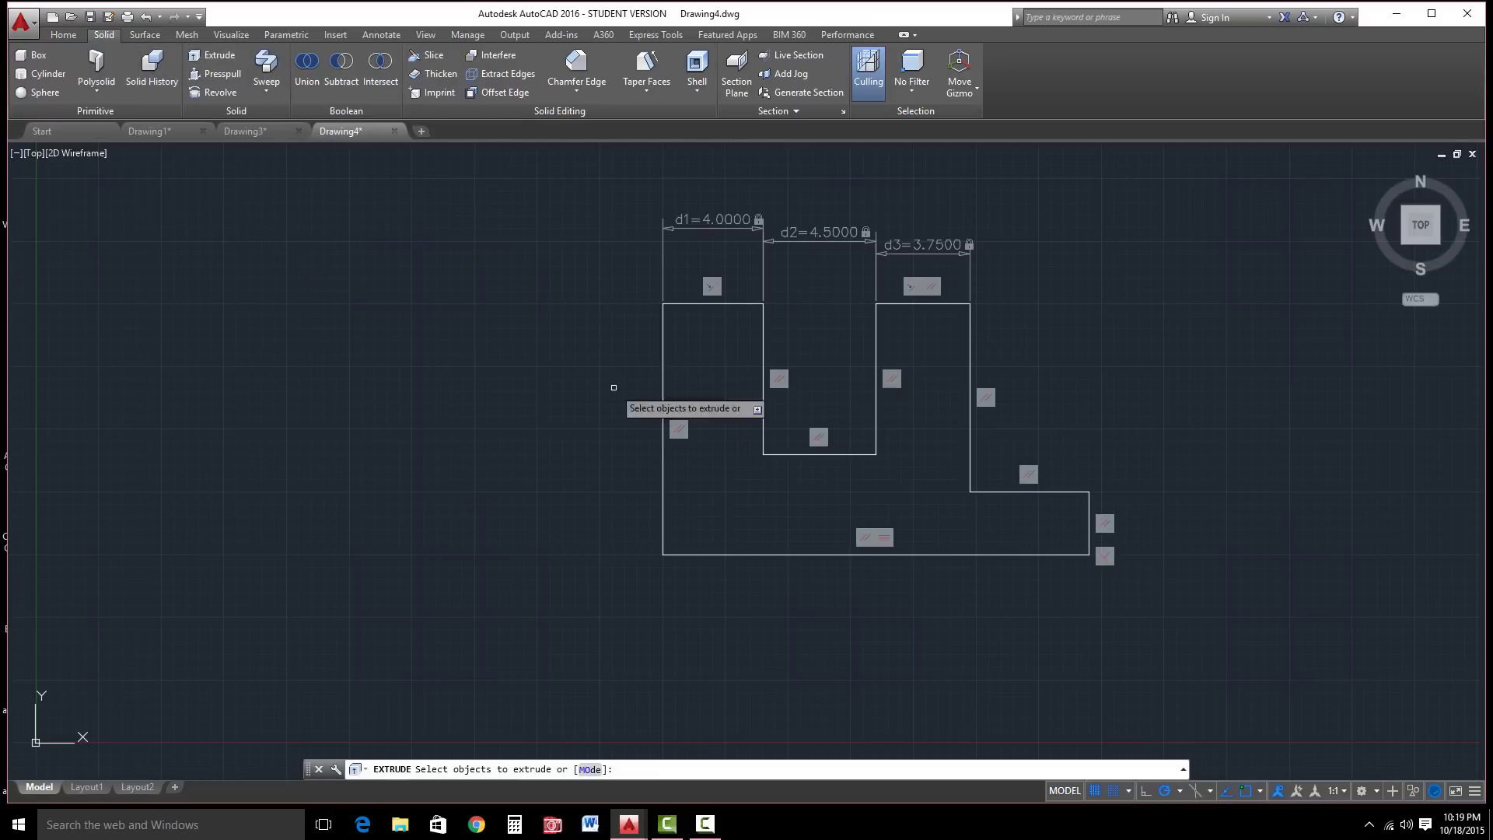
click(548, 205)
click(1186, 628)
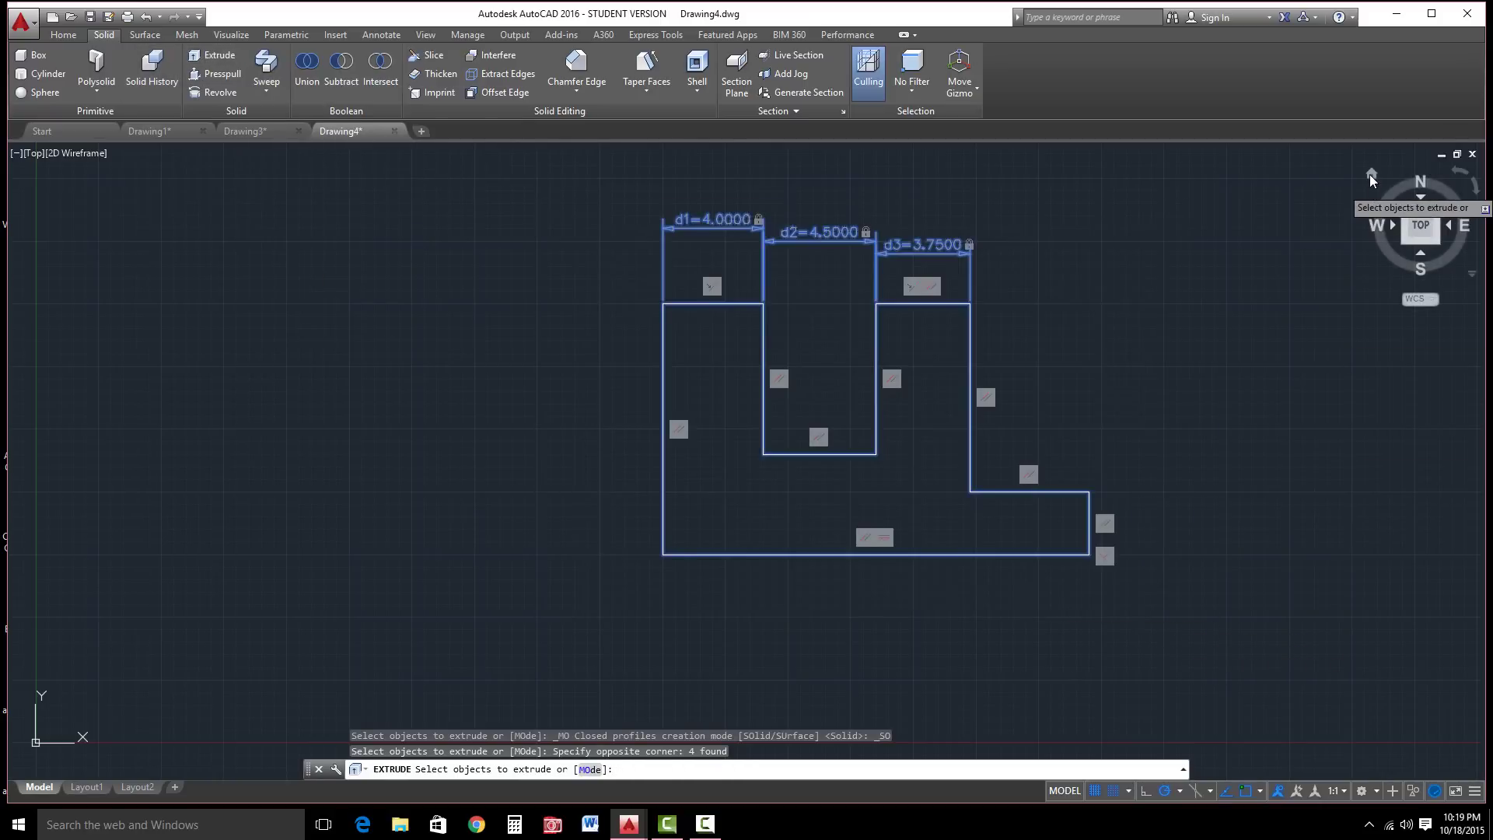
click(1369, 174)
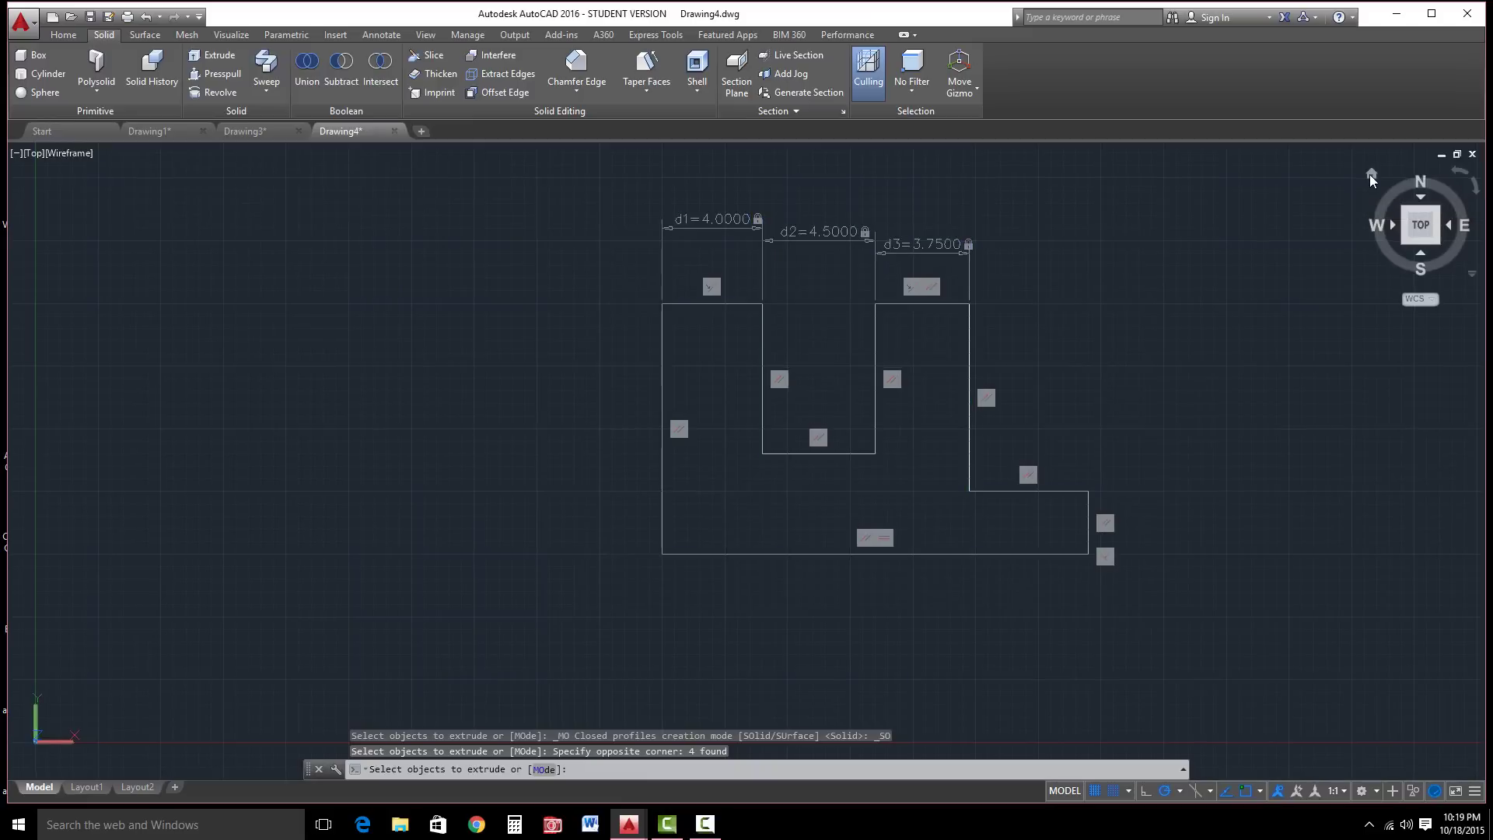
click(330, 230)
click(1185, 692)
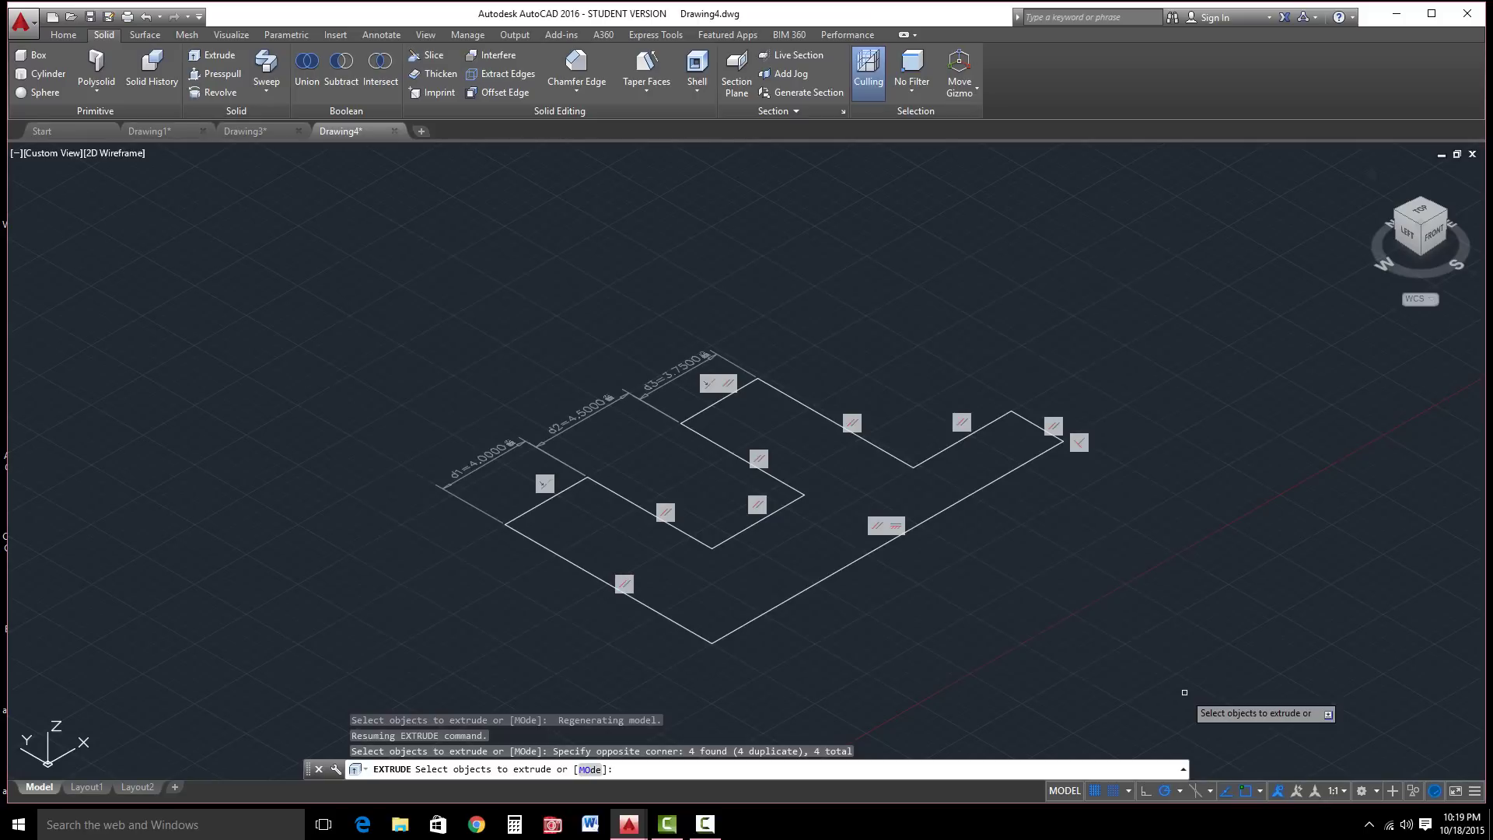
key(Return)
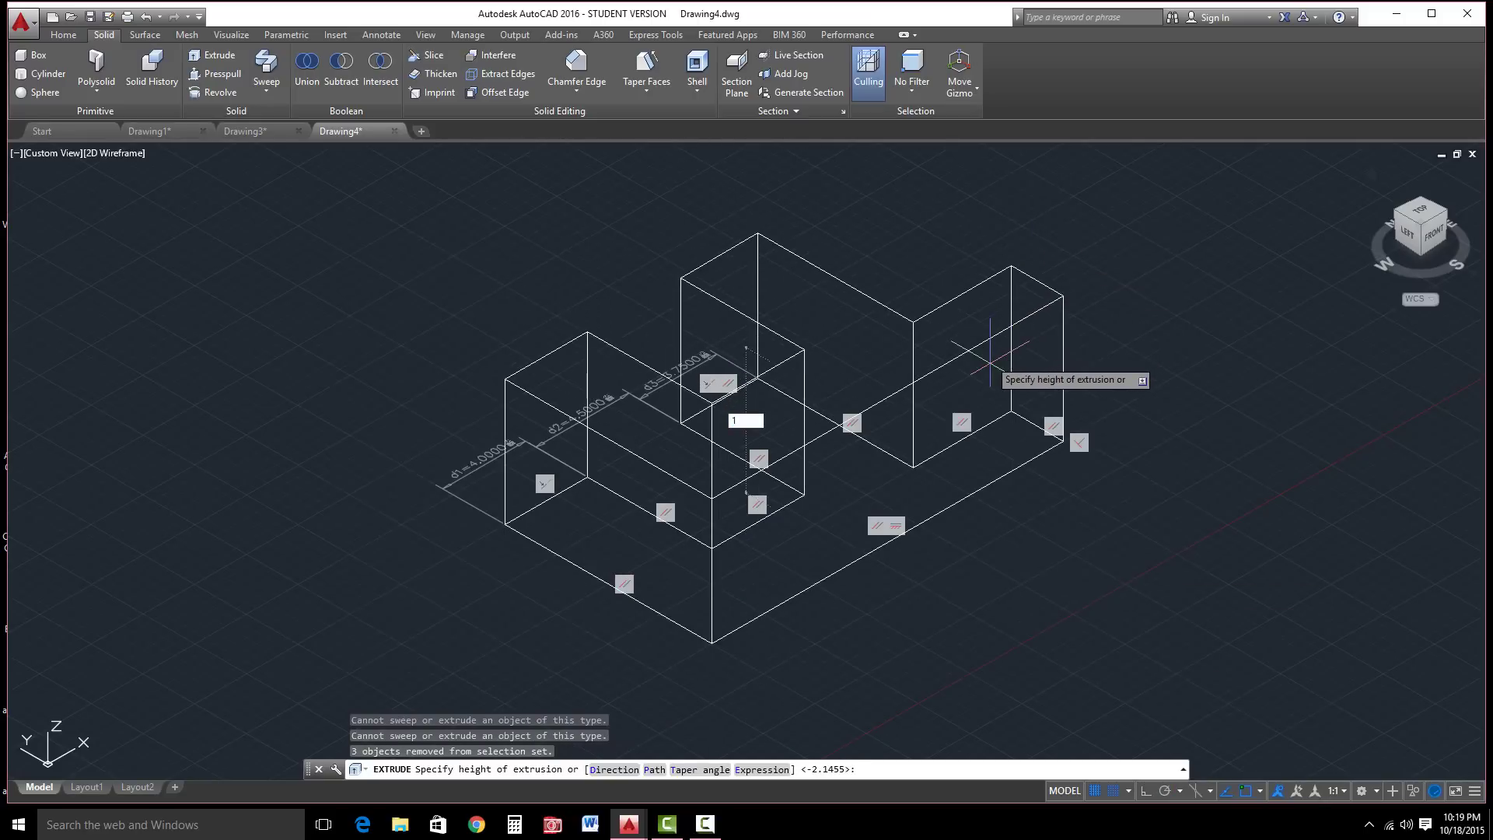
key(Return)
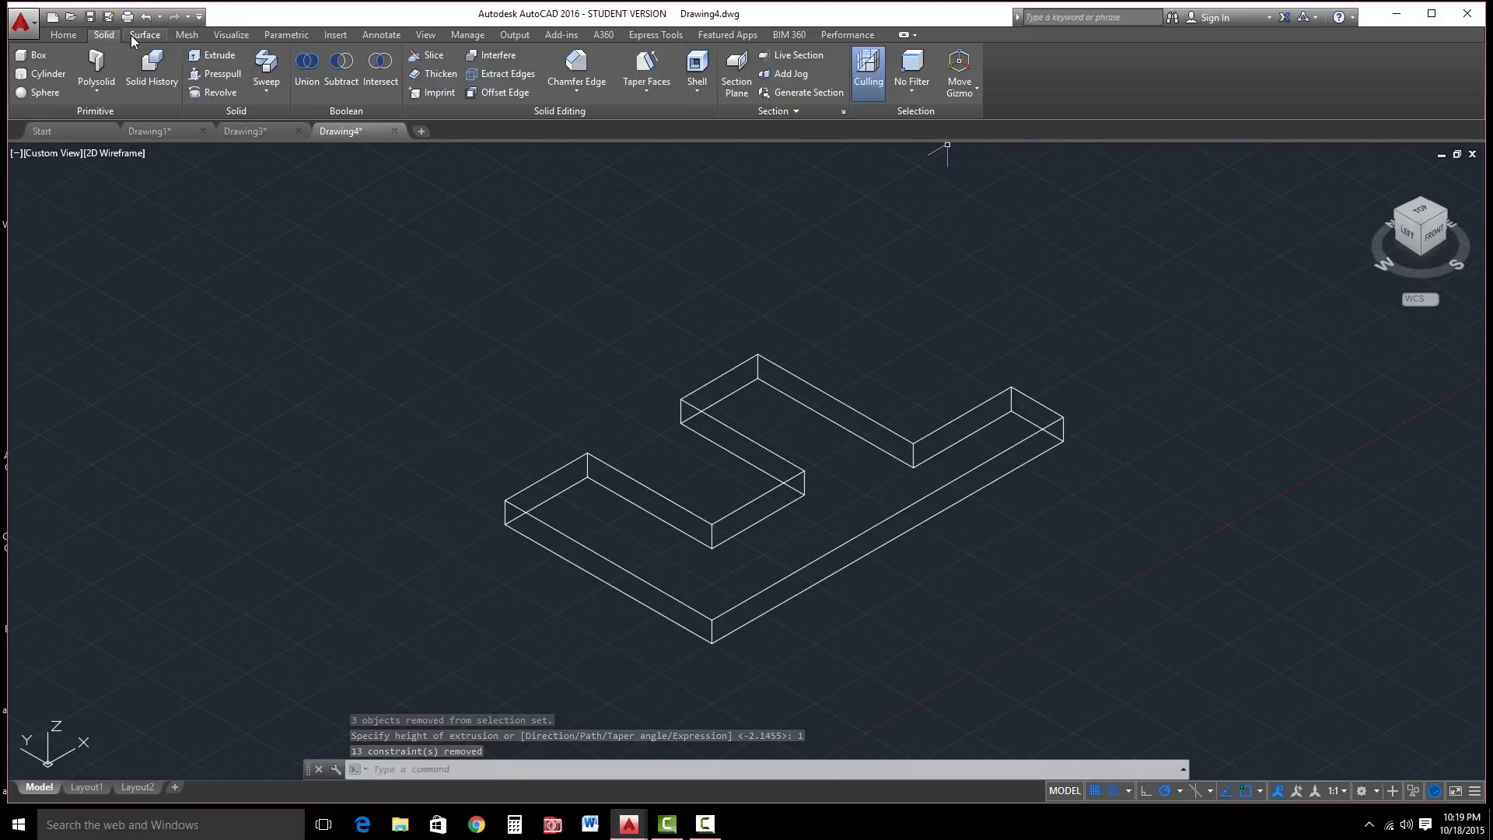
Switch the extruded notched solid from 2D Wireframe to the Conceptual visual style.
click(63, 35)
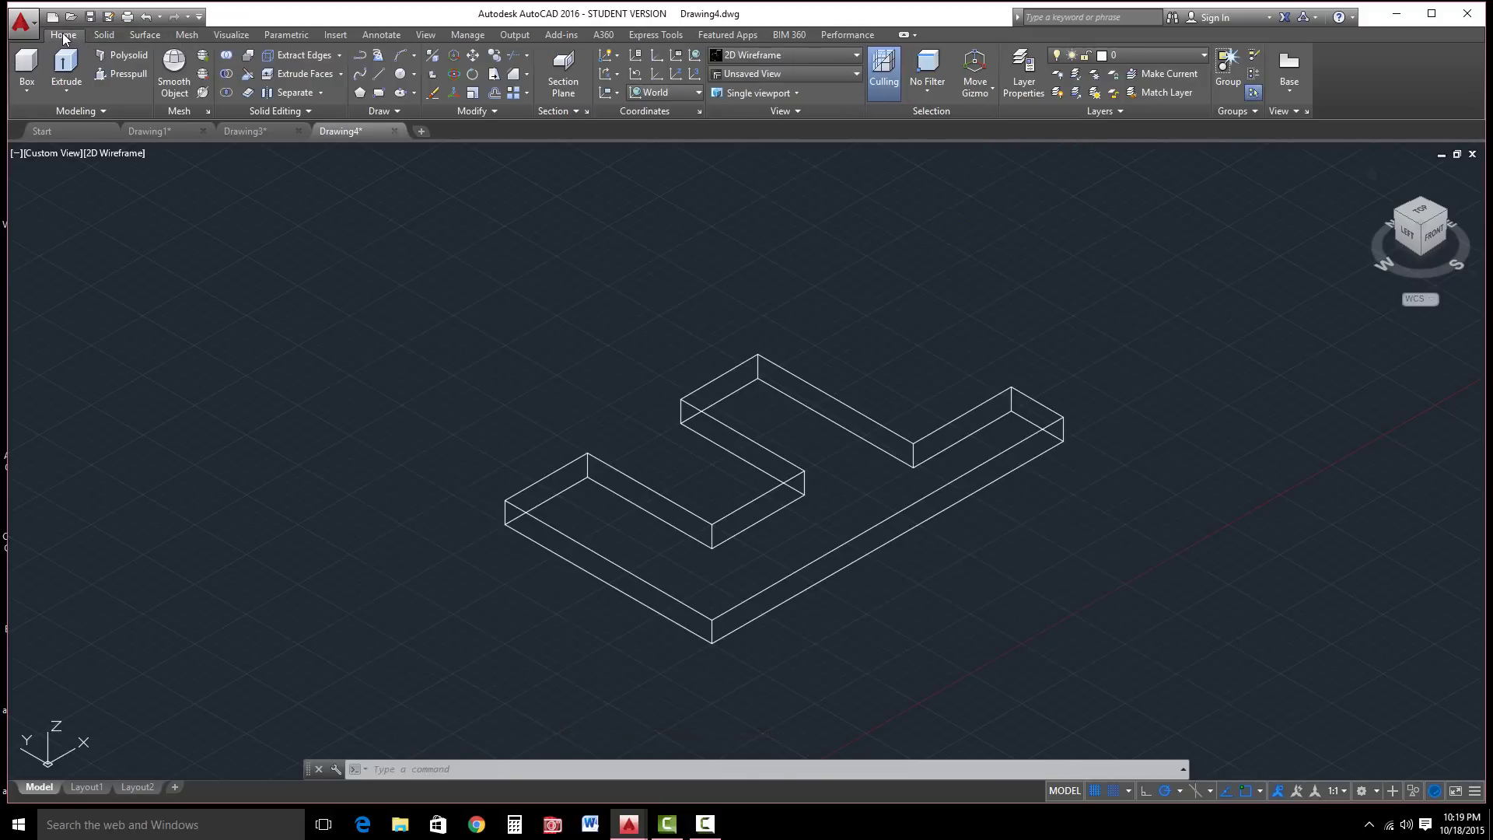
click(809, 53)
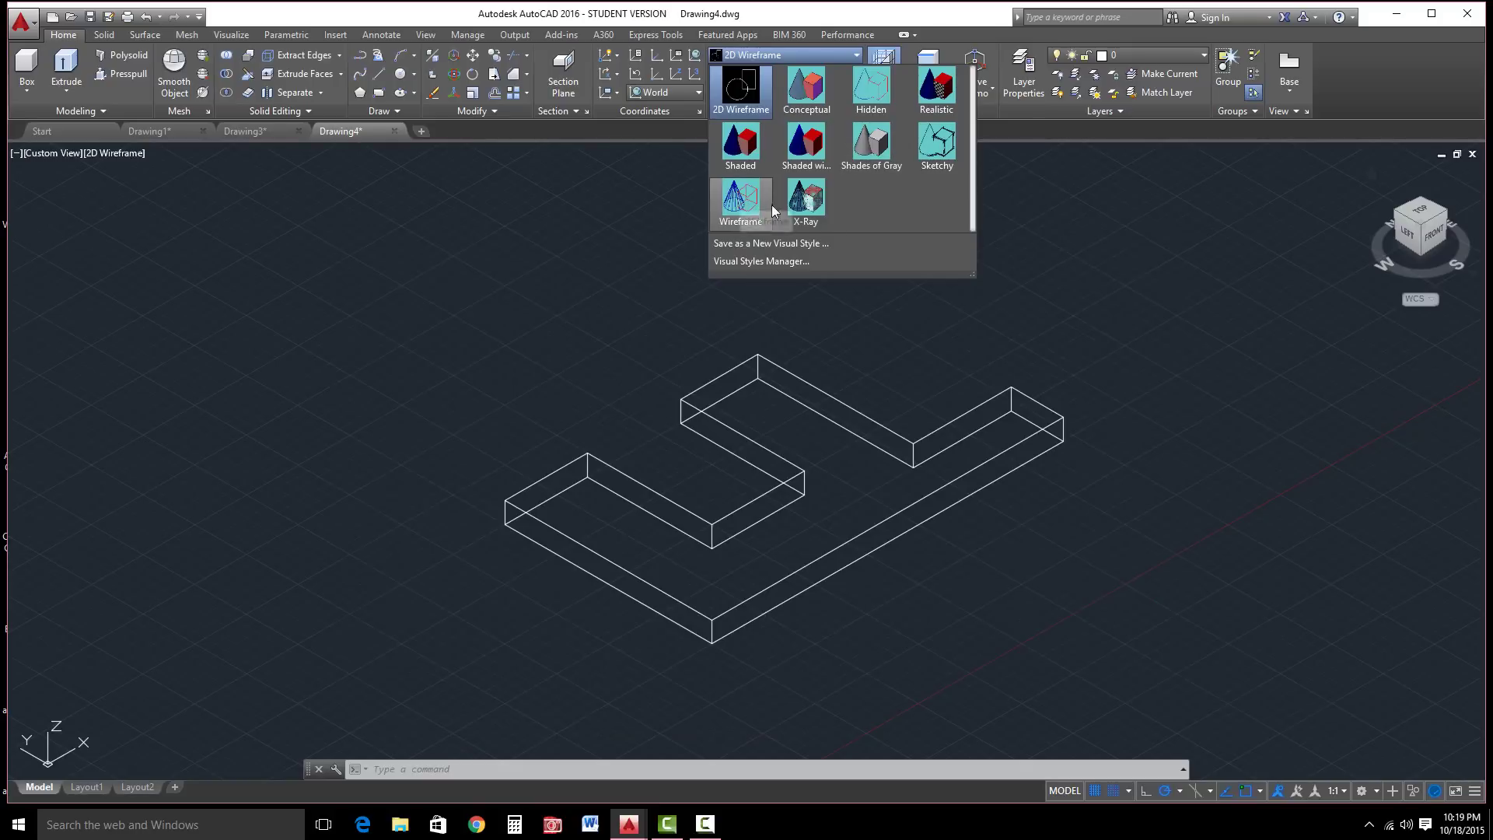
click(806, 89)
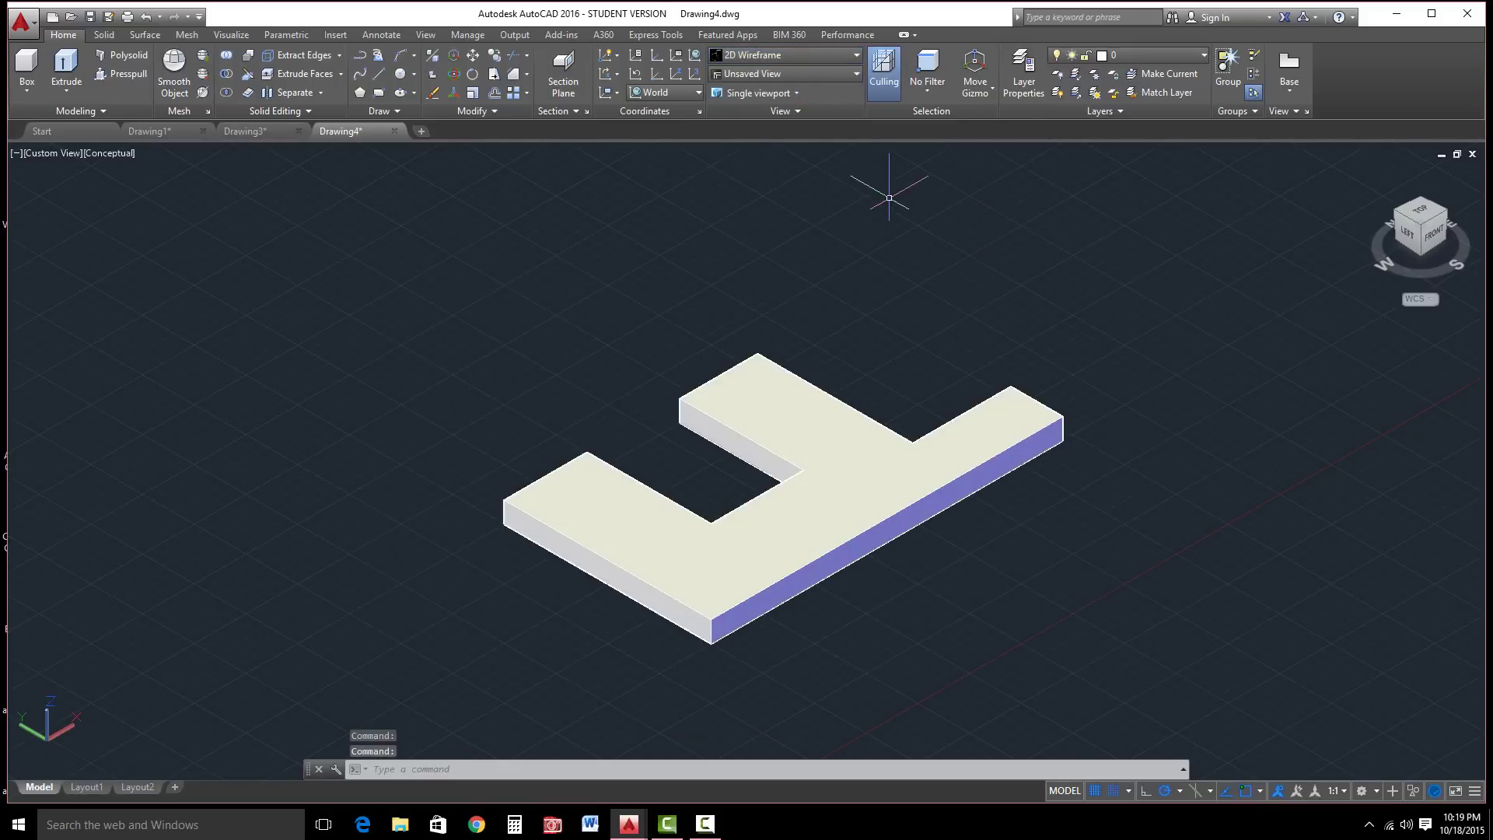